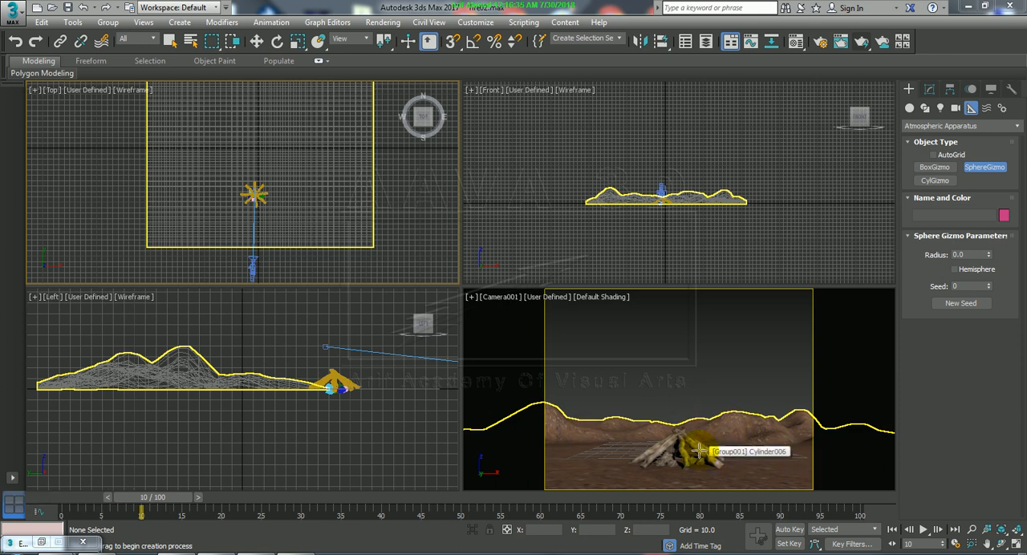
Examine the log pile and surrounding terrain from several perspective angles, ending back in the camera view and four-viewport layout.
middle_click(640, 347)
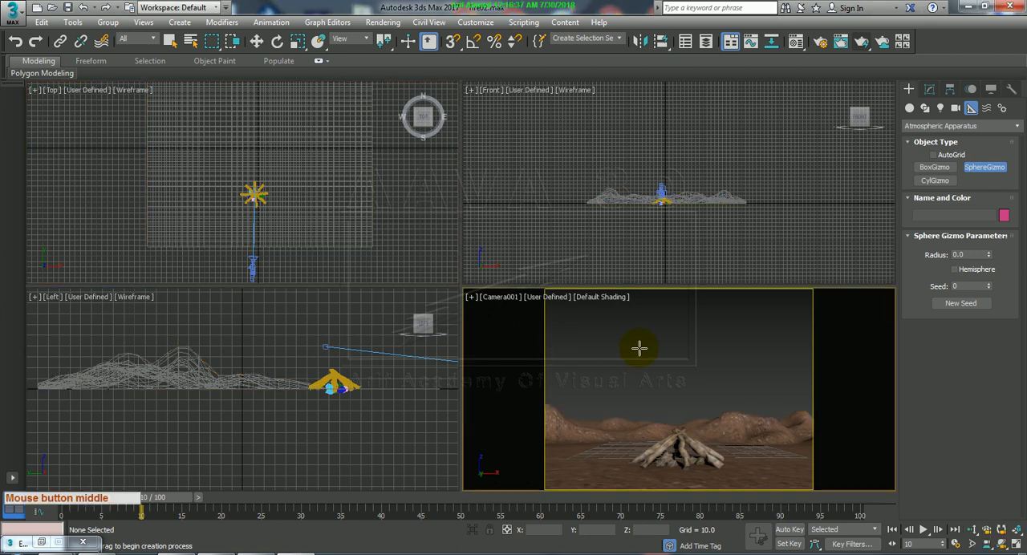
key(alt+w)
alt+middle_drag(564, 319, 533, 329)
key(p)
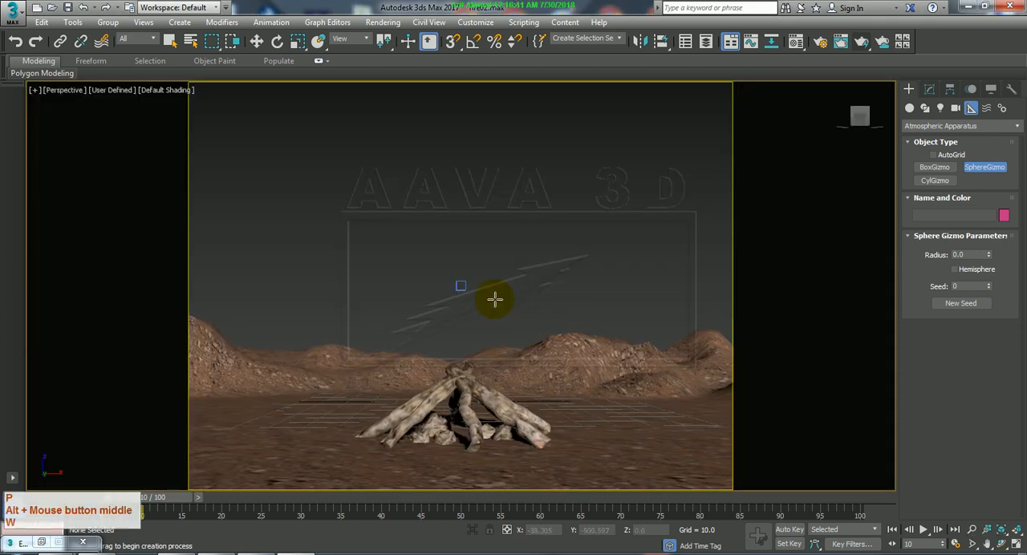
alt+middle_drag(451, 270, 511, 397)
scroll(521, 342, down, 6)
scroll(521, 341, up, 3)
click(526, 353)
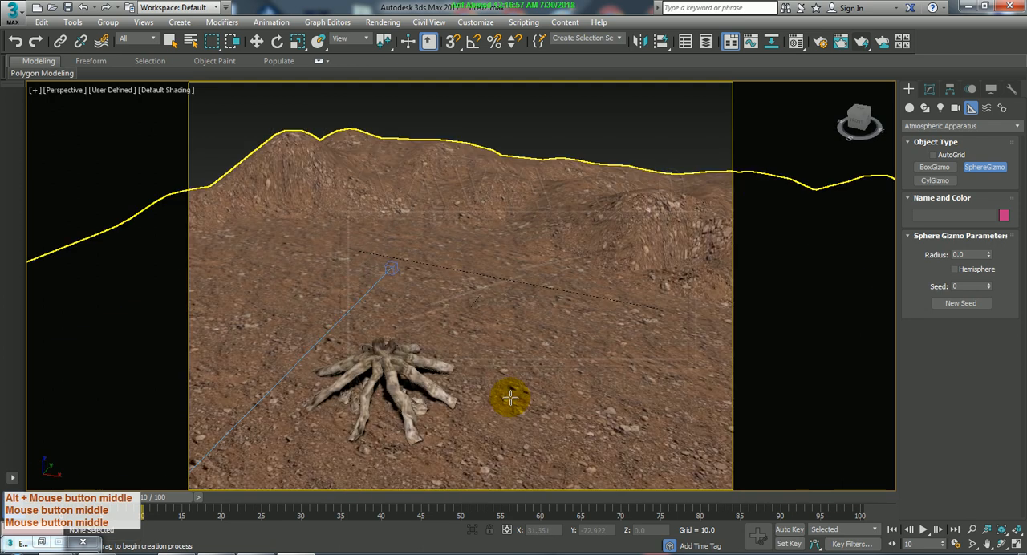
middle_drag(398, 393, 494, 396)
scroll(448, 394, up, 2)
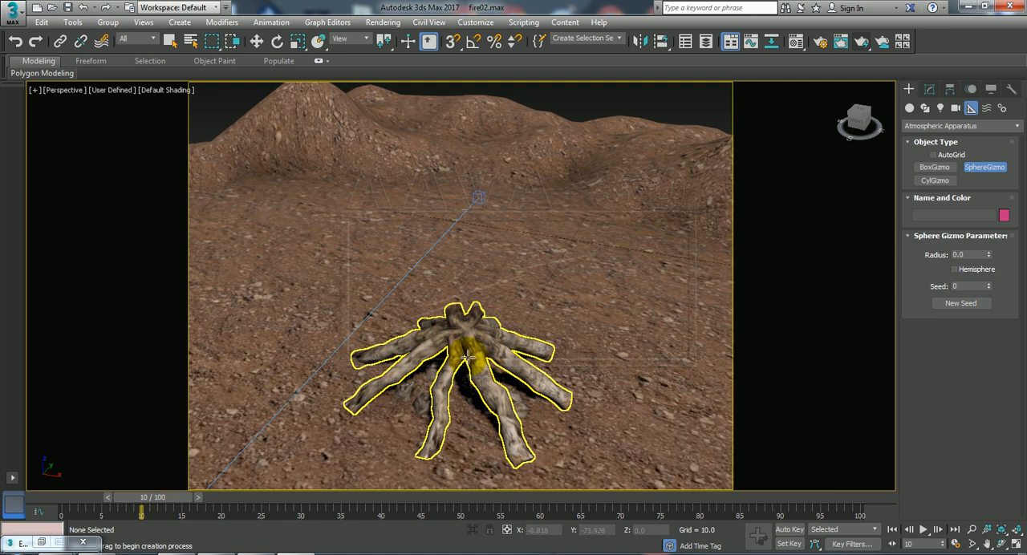
alt+middle_drag(493, 397, 496, 317)
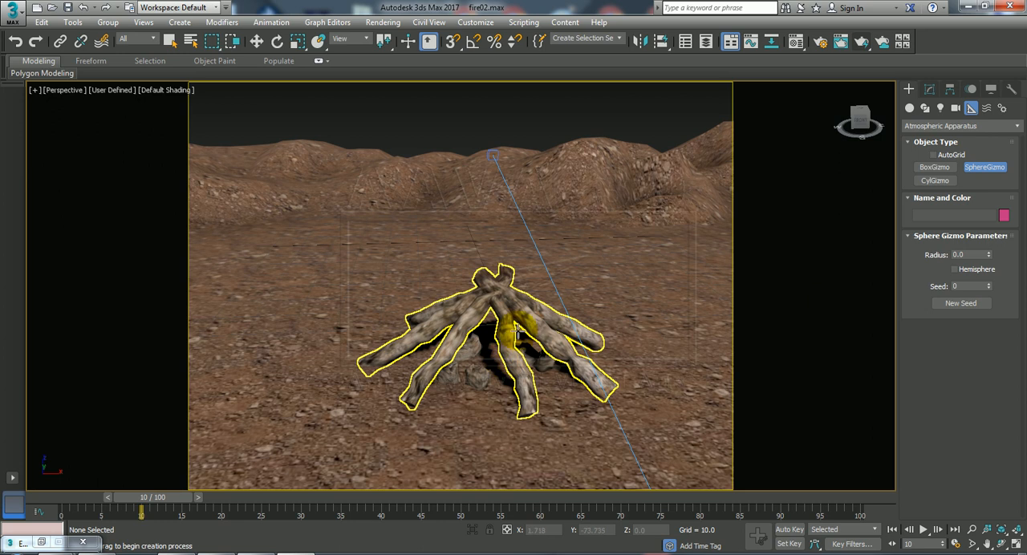
middle_drag(549, 344, 538, 329)
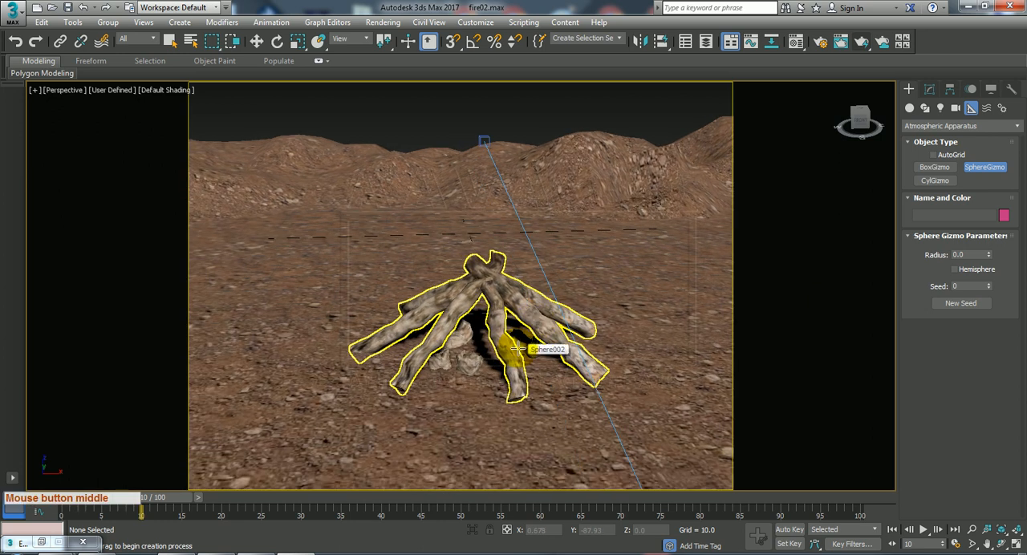
key(c)
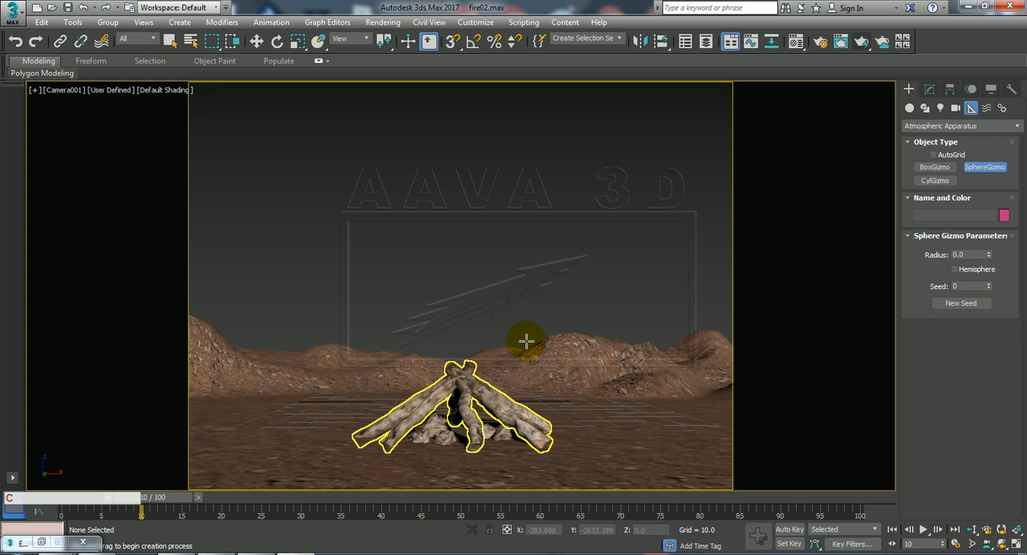
key(alt+w)
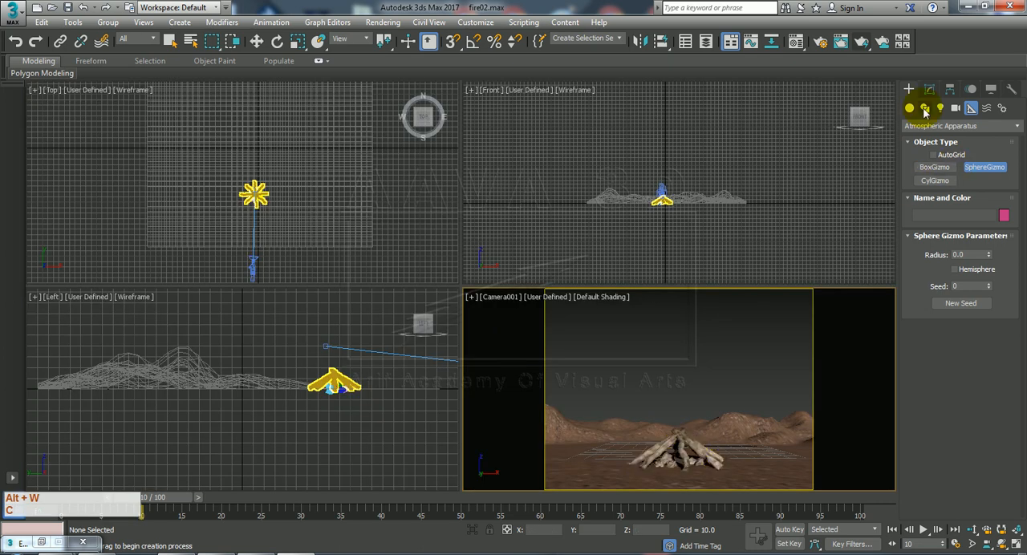
Create an Atmospheric Apparatus sphere gizmo with a radius of about 30 centred on the log pile in the top view.
click(971, 127)
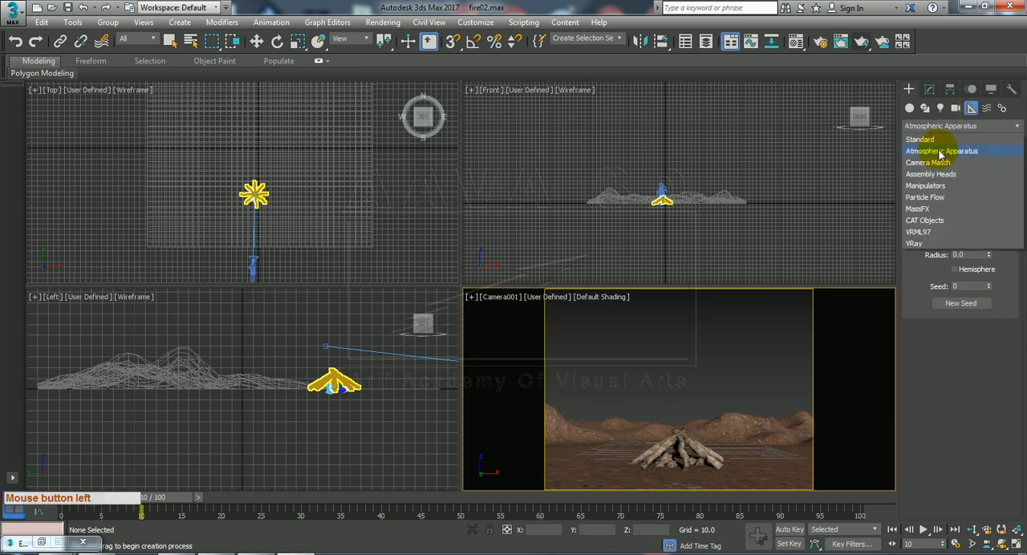
click(942, 152)
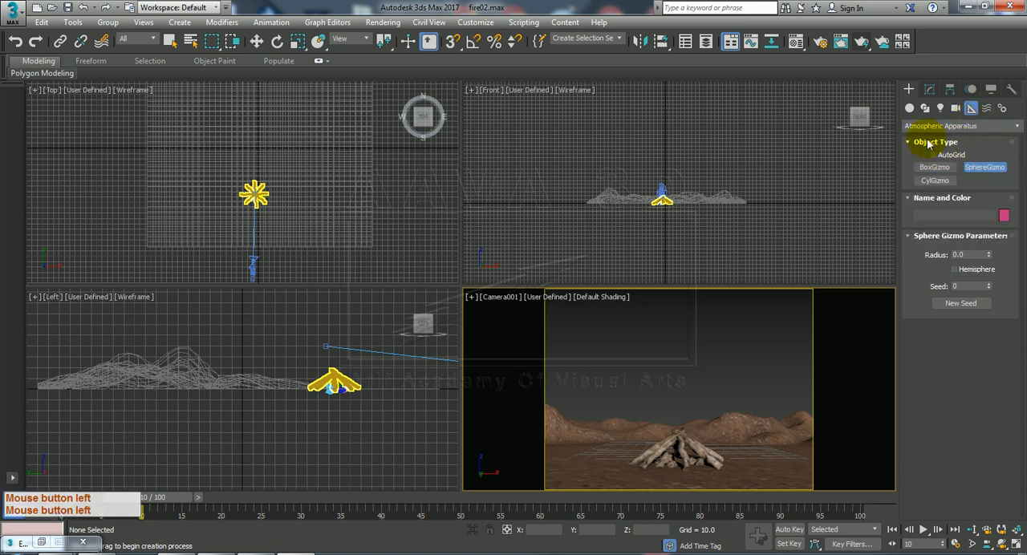
click(987, 169)
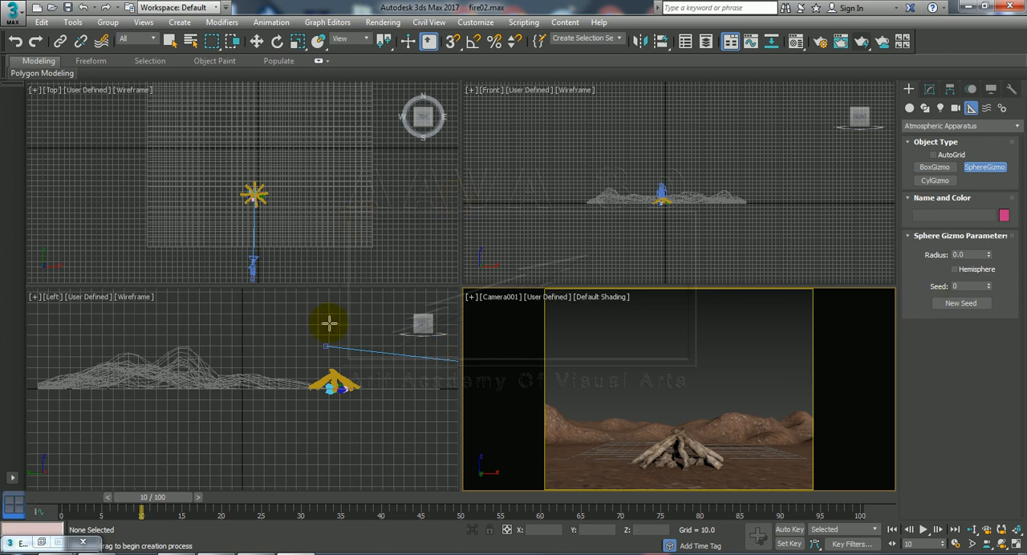
click(990, 168)
scroll(262, 206, up, 5)
scroll(261, 206, up, 5)
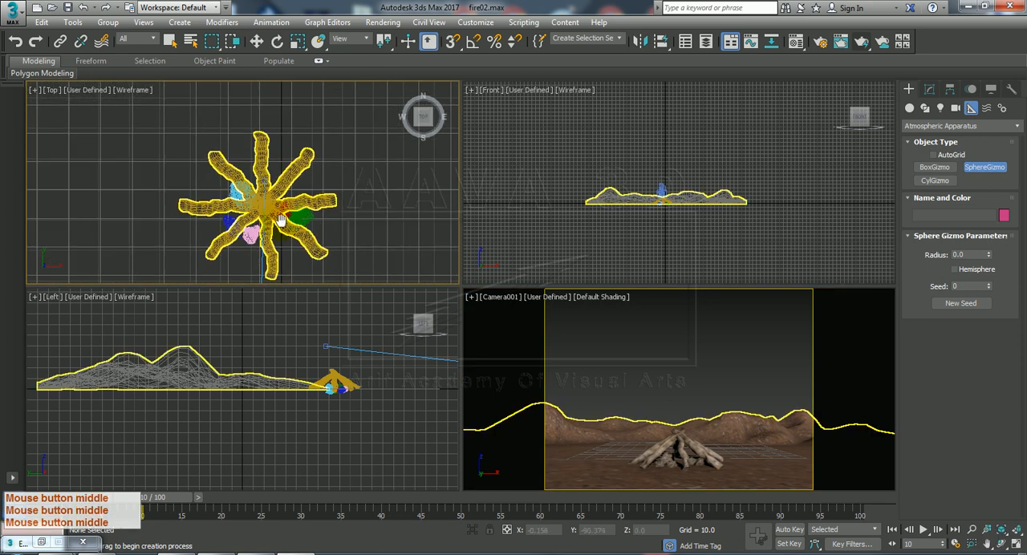
middle_drag(273, 207, 270, 195)
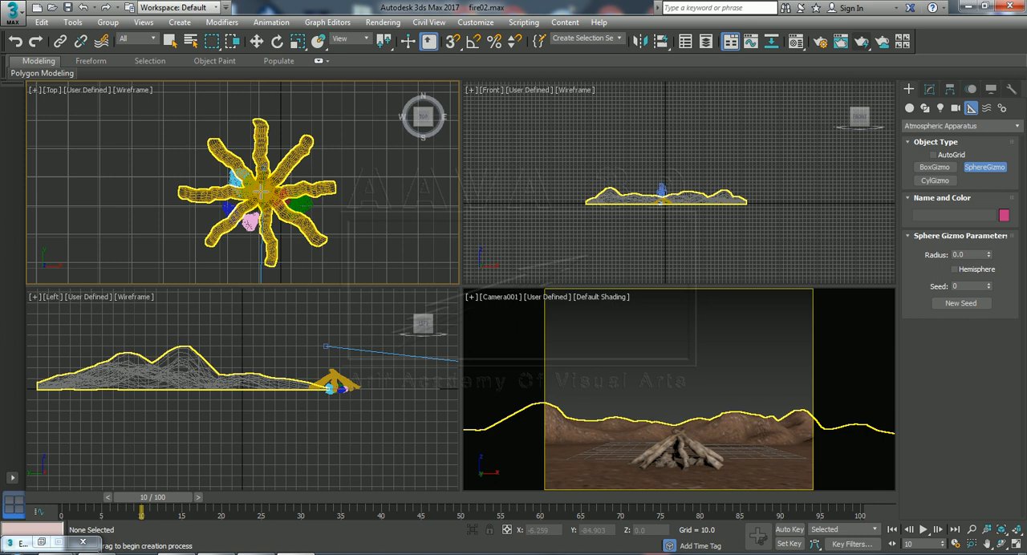
drag(264, 188, 311, 267)
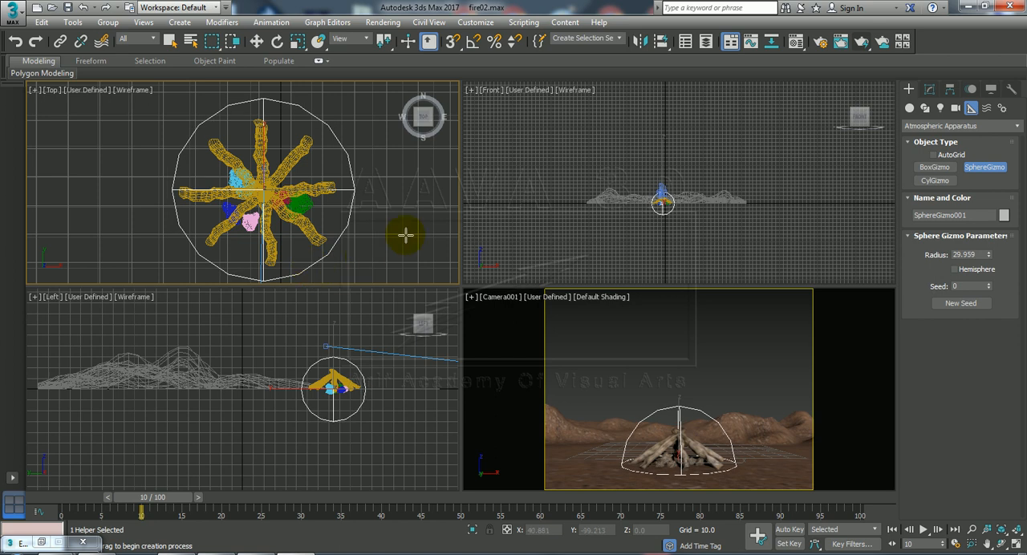
right_click(385, 215)
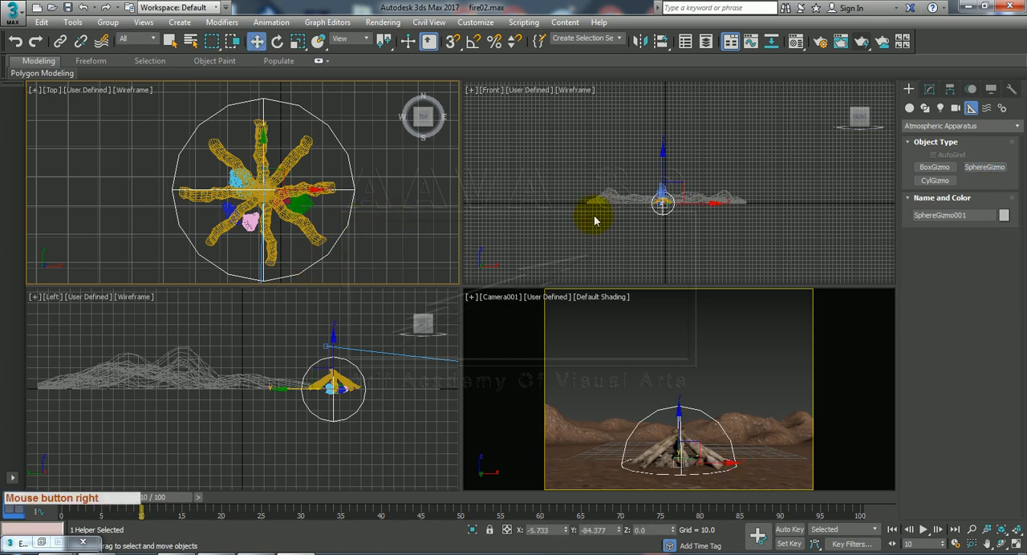
Make the sphere gizmo a hemisphere and stretch it vertically to about 337% in the front view.
right_click(673, 243)
scroll(673, 243, up, 5)
middle_drag(667, 193, 667, 245)
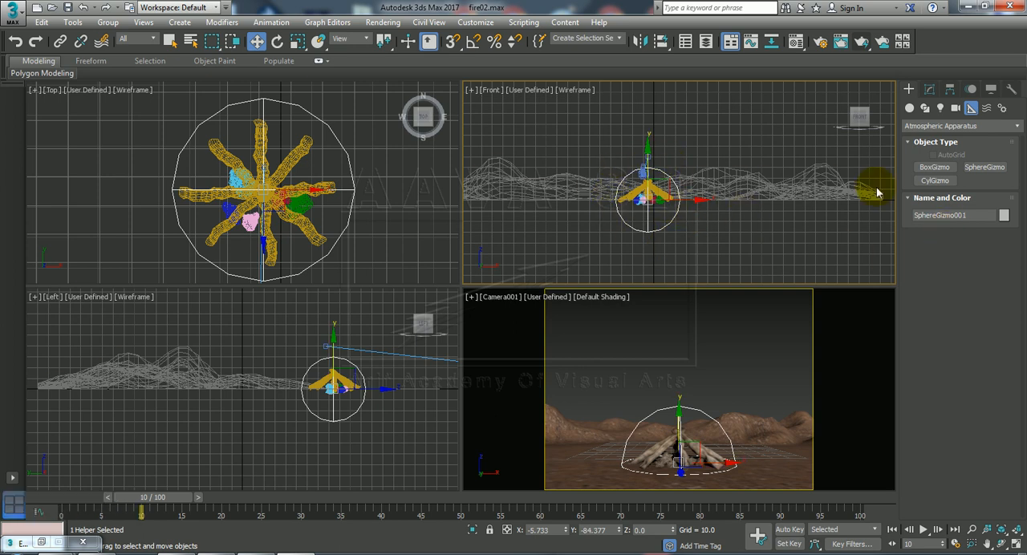
click(929, 92)
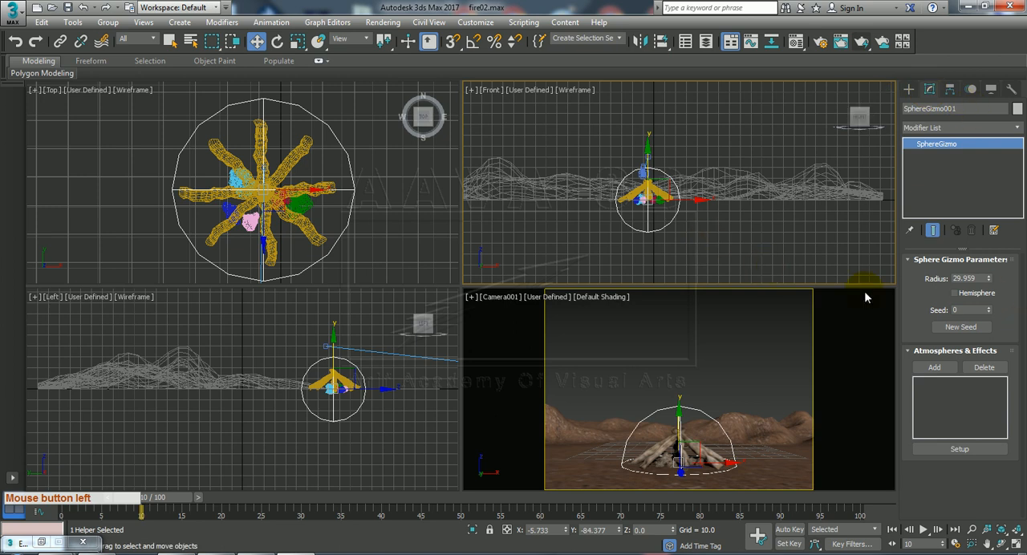
click(955, 294)
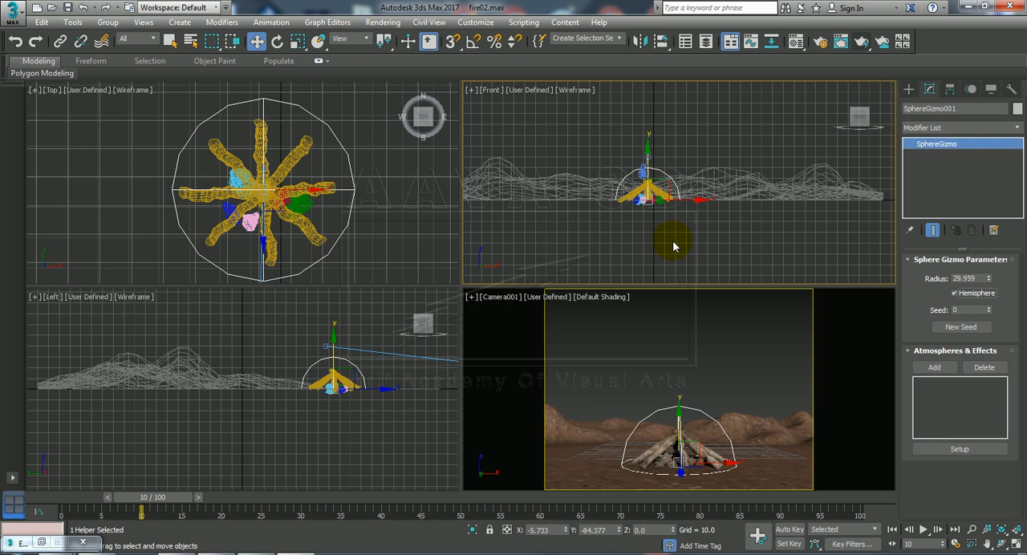
key(r)
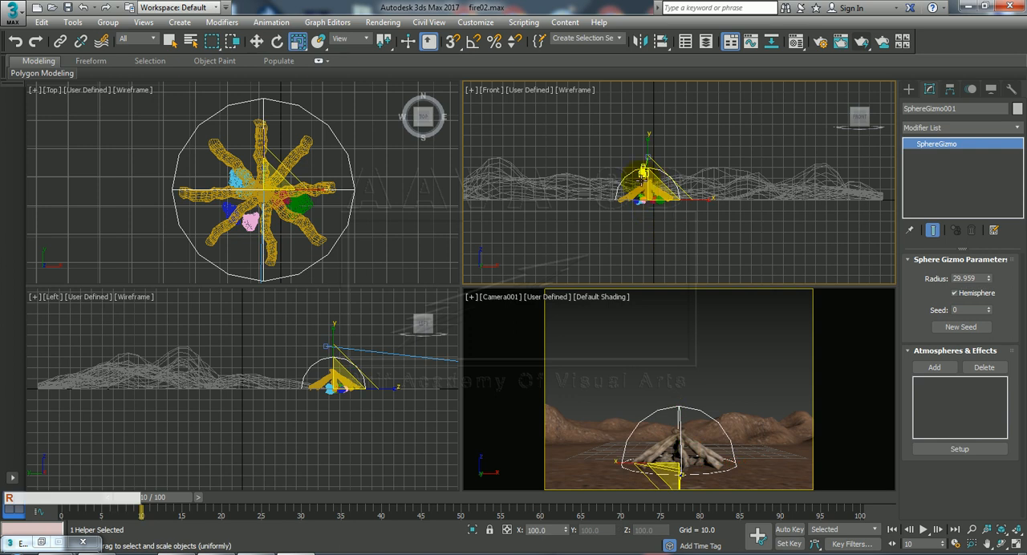
drag(648, 134, 662, 36)
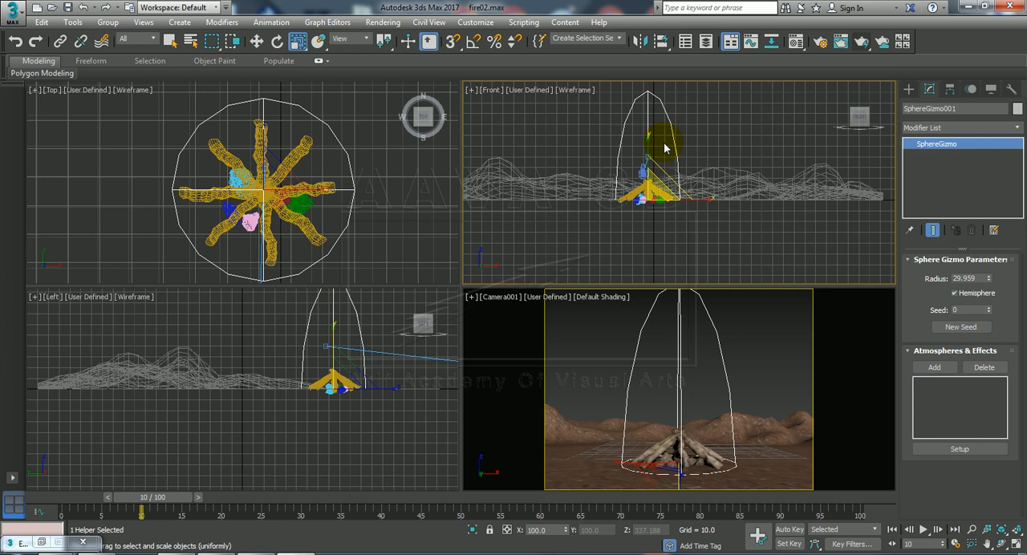
Render the camera view with the gizmo deselected to check the scene without fire, and close the rendered frame.
click(585, 348)
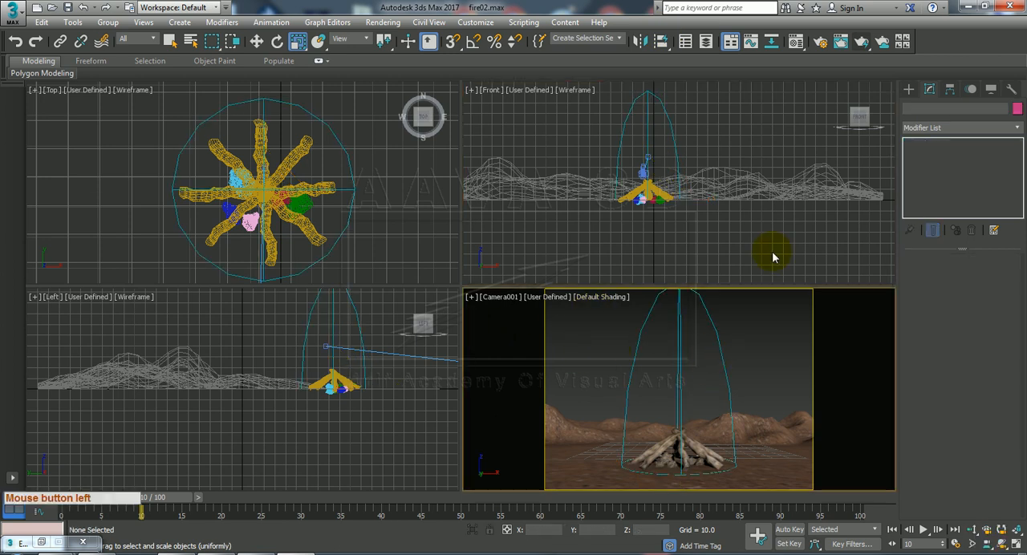
click(861, 45)
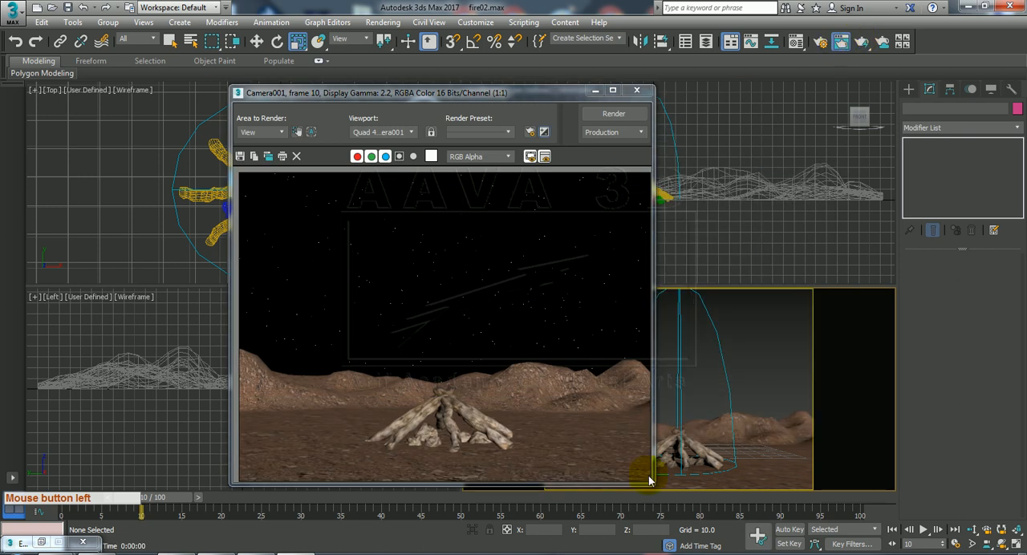
drag(533, 93, 423, 85)
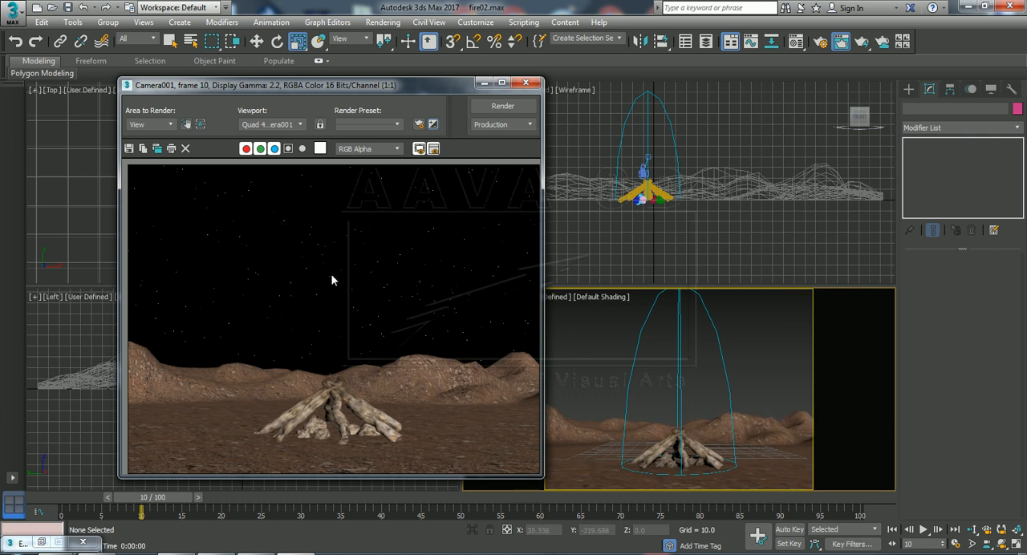
click(643, 374)
click(522, 85)
Add a new Fire Effect atmosphere to the hemisphere gizmo around the logs and render the camera view.
click(681, 350)
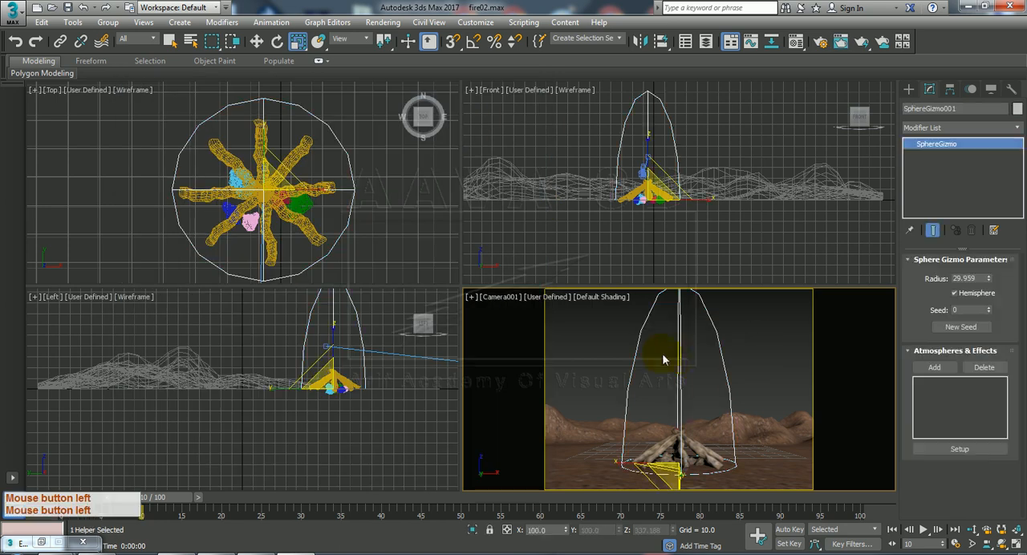
click(935, 370)
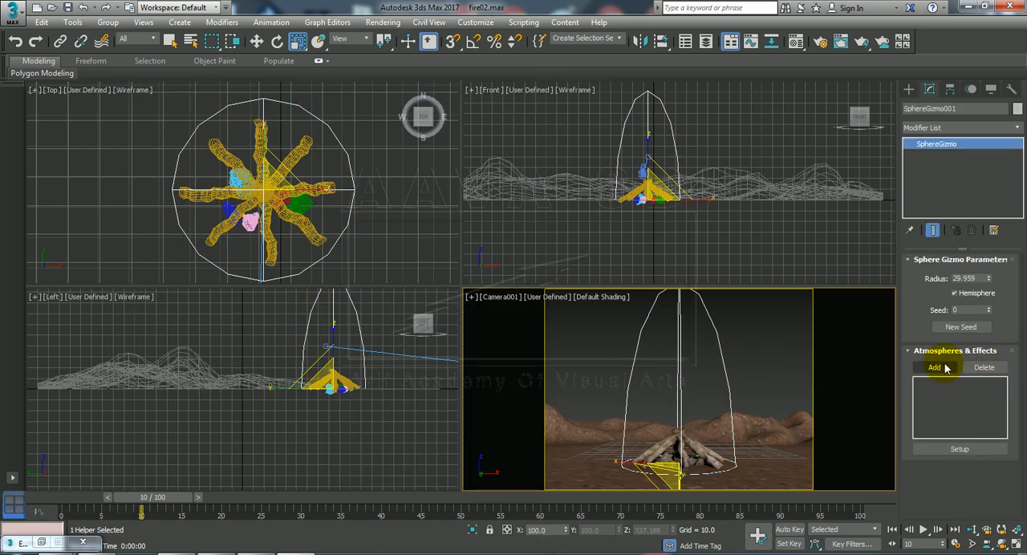
click(944, 371)
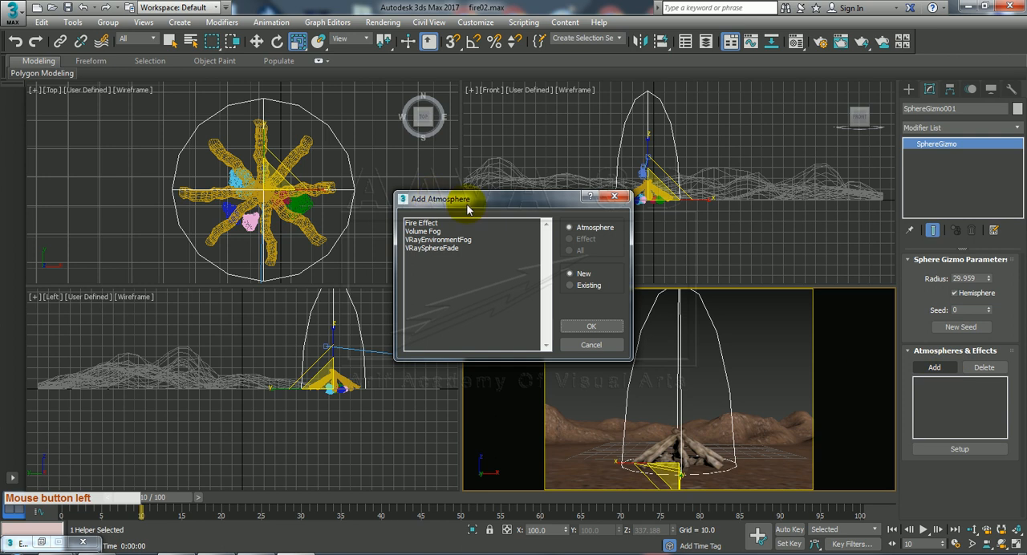
click(421, 224)
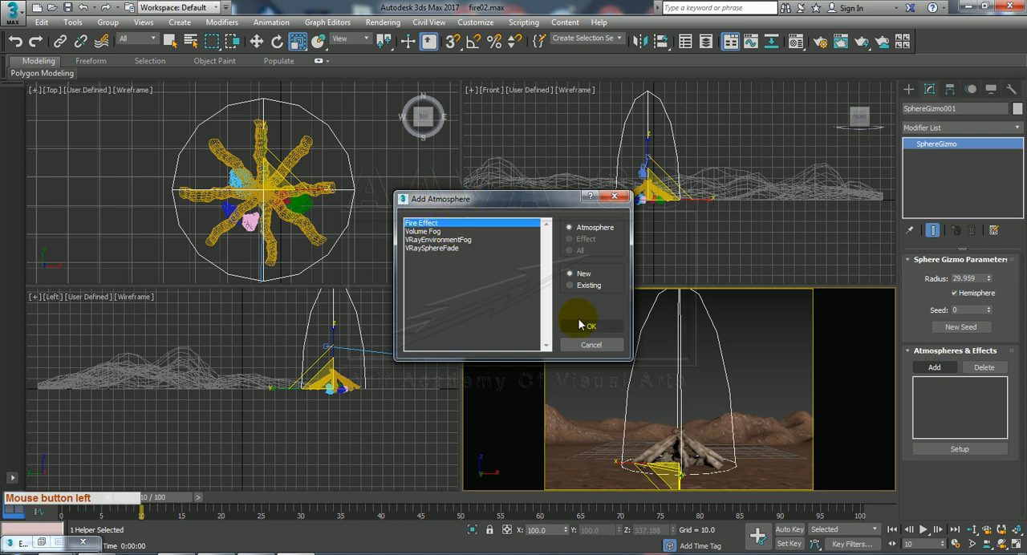
click(608, 330)
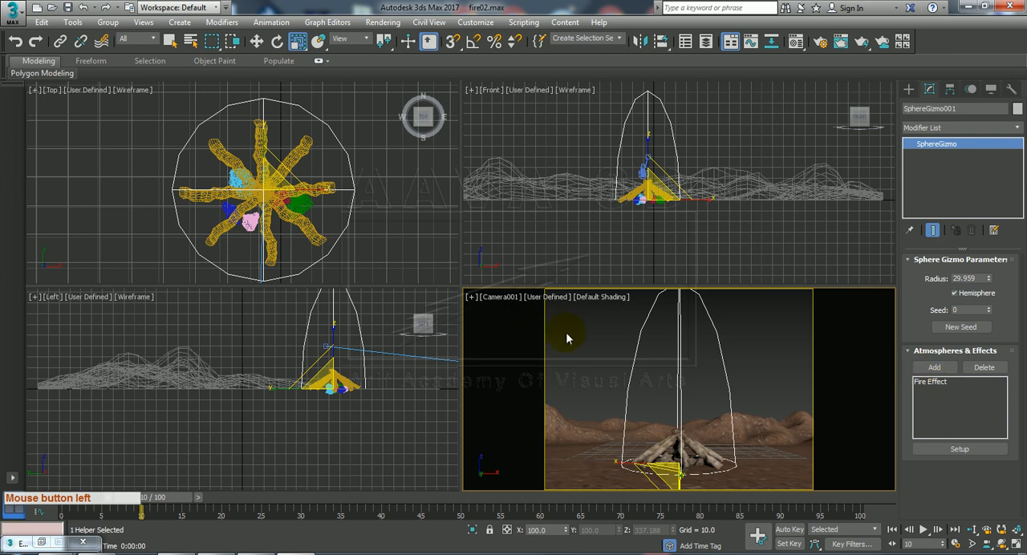
click(841, 41)
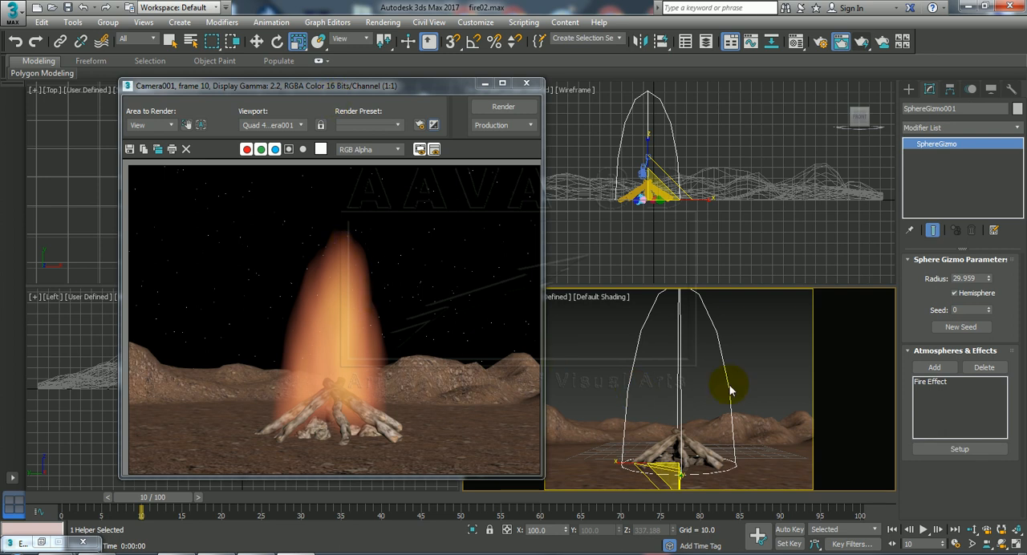
Open the setup of the gizmo's Fire Effect beside the render and set the flame type to Tendril.
click(931, 382)
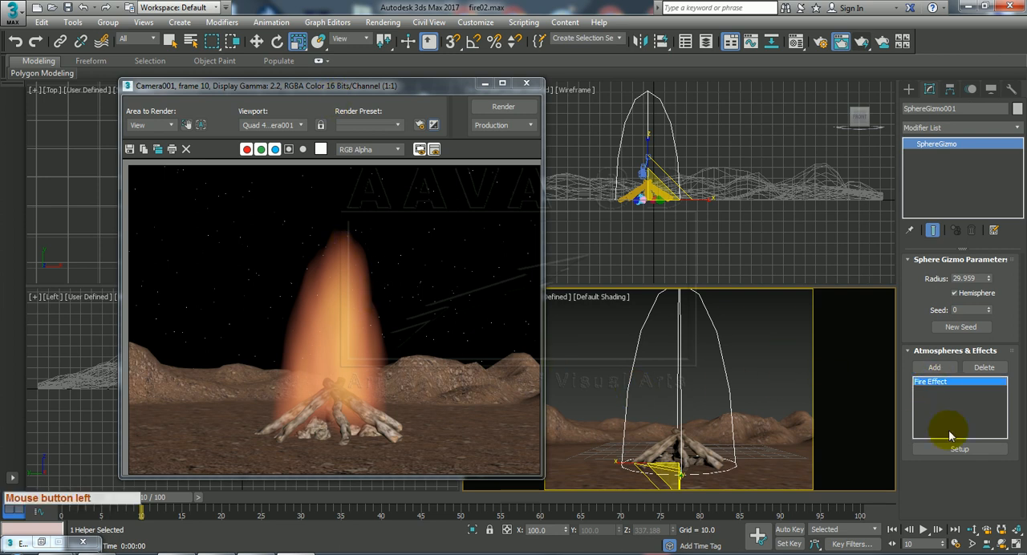
click(955, 451)
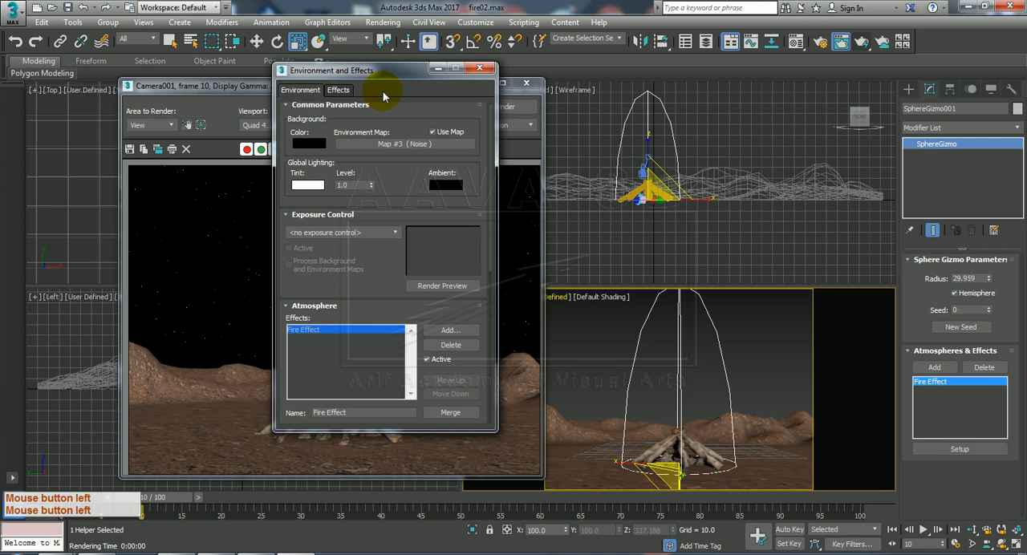
drag(370, 76, 631, 94)
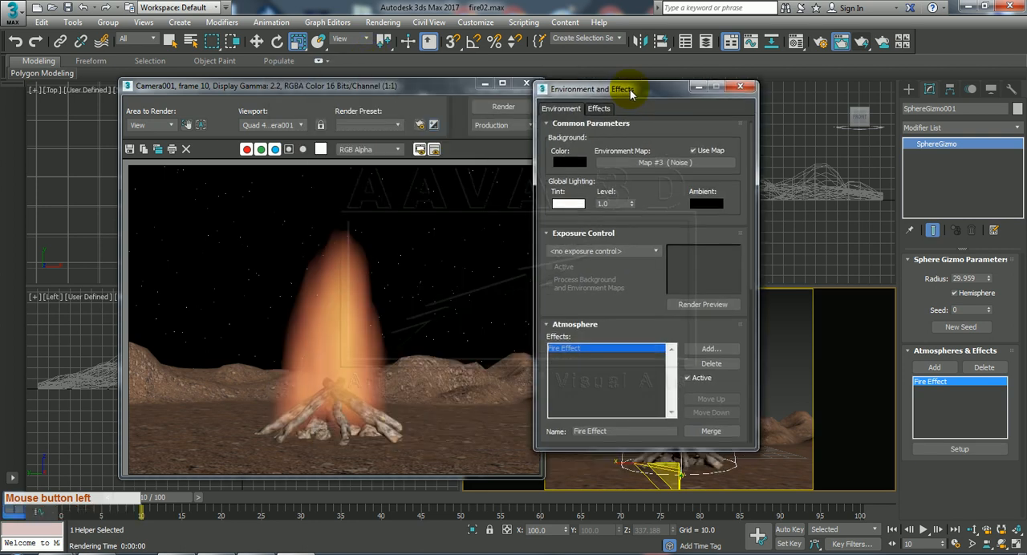
drag(618, 332, 653, 185)
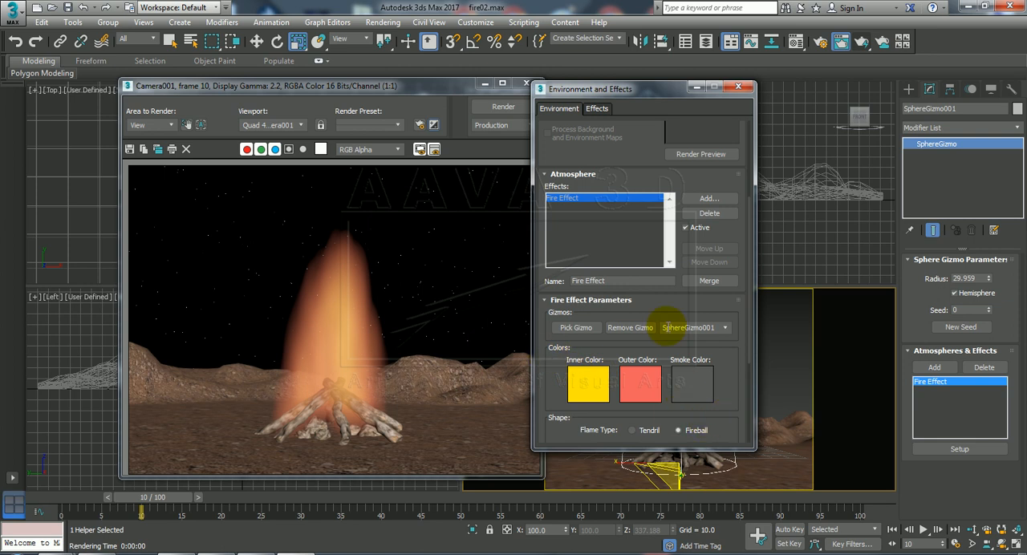
drag(724, 385, 706, 321)
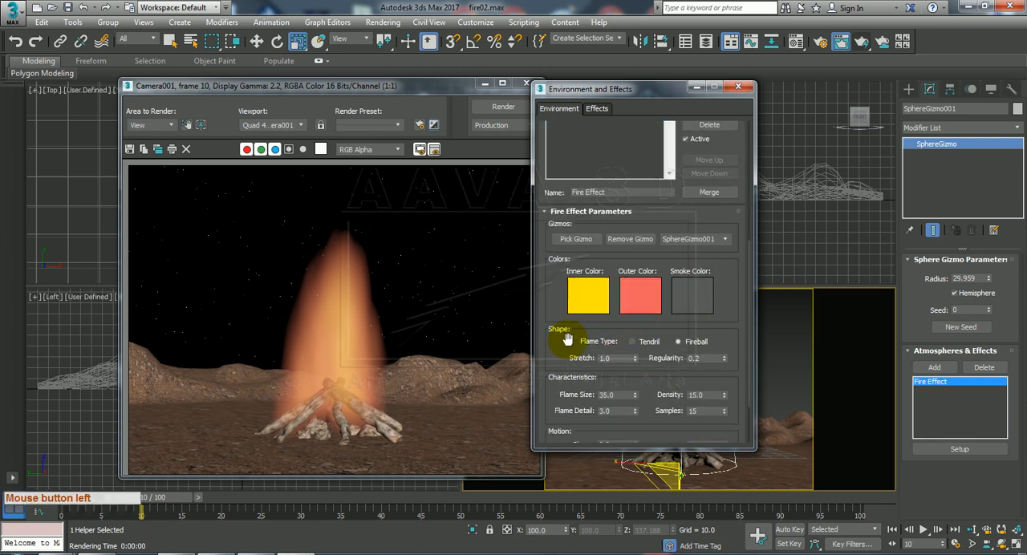
click(646, 346)
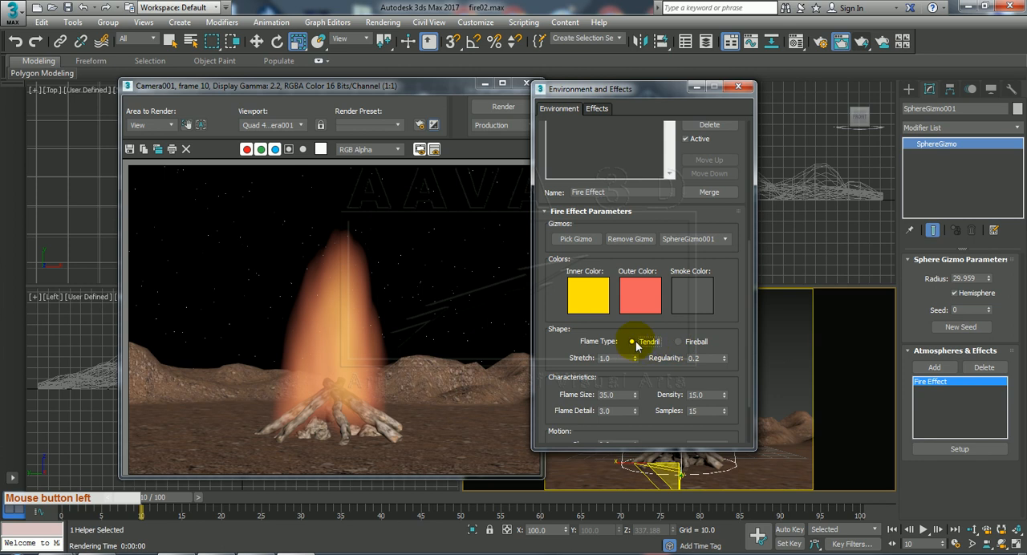
Keep the Fire Effect's flame type on Tendril and set its stretch to 1.2.
click(693, 345)
click(641, 343)
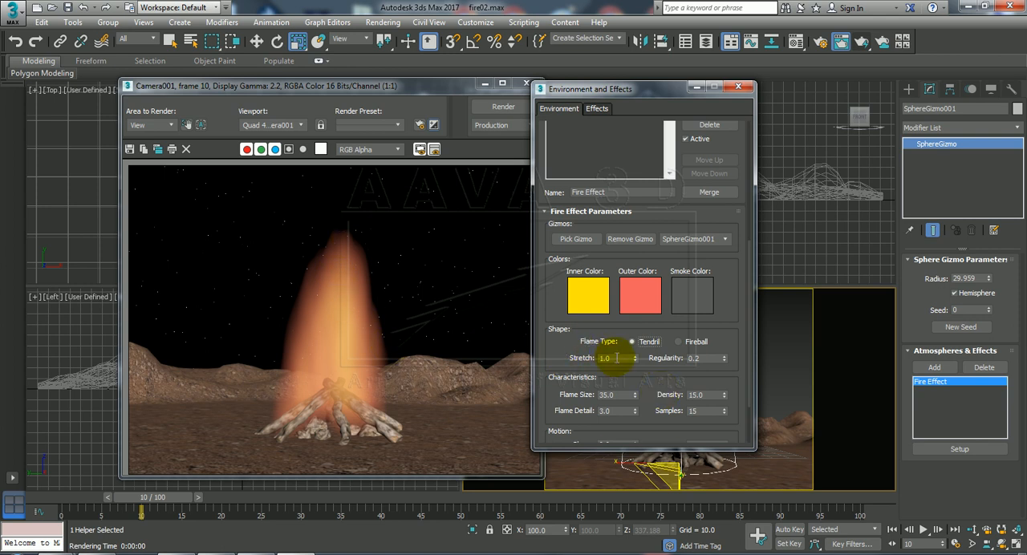
drag(632, 359, 540, 361)
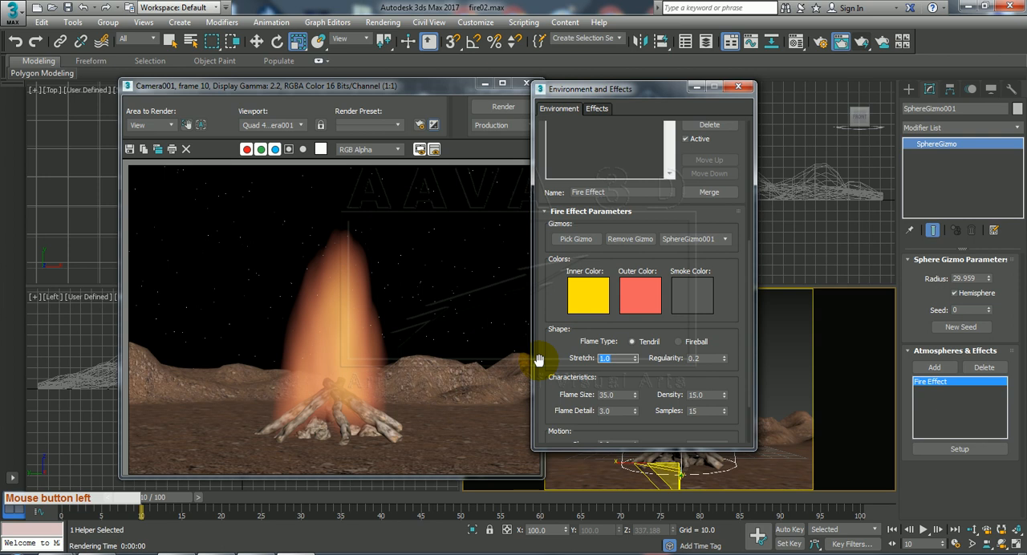
text(1.2)
key(Return)
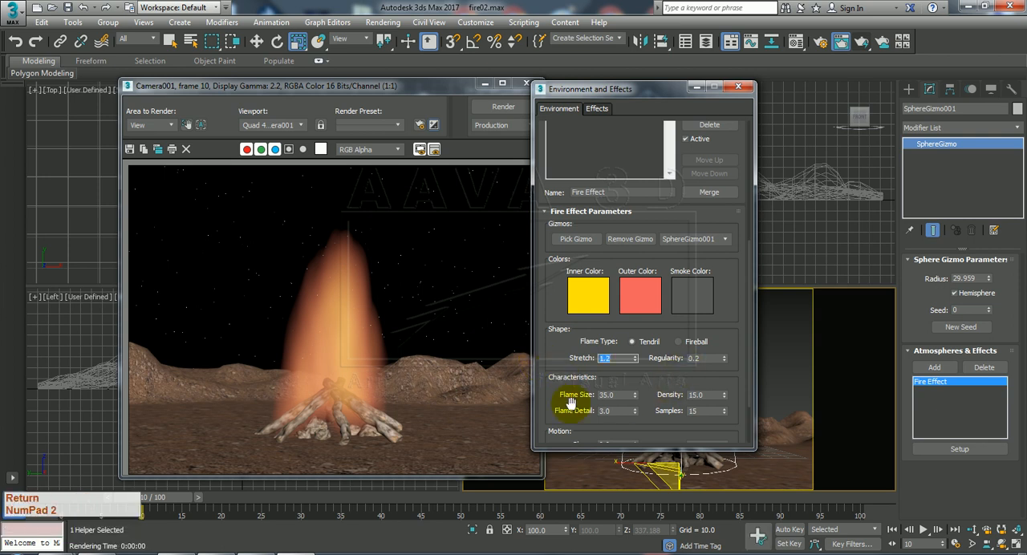
Set the Fire Effect's flame size to 10 and its flame detail to 8.
drag(568, 383, 578, 298)
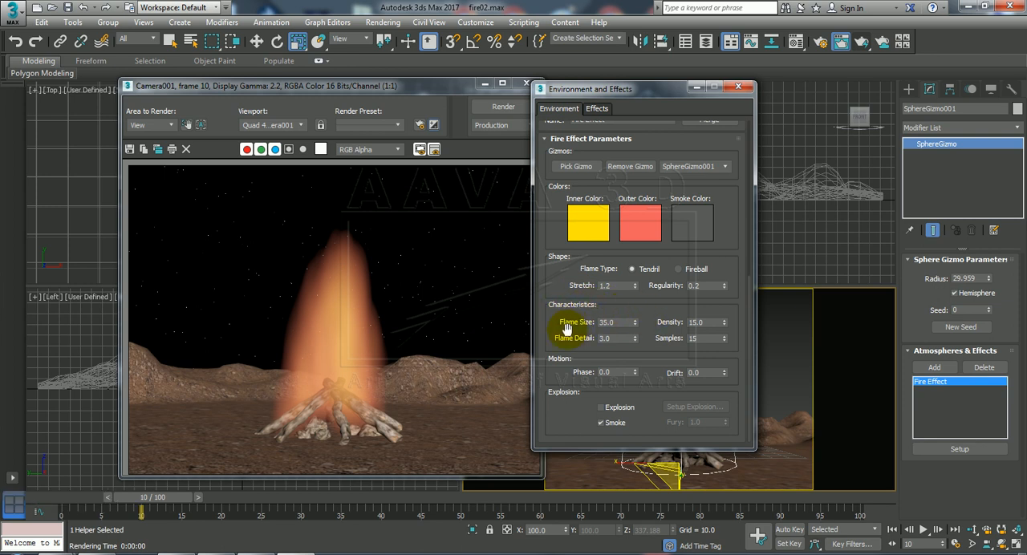
double_click(608, 323)
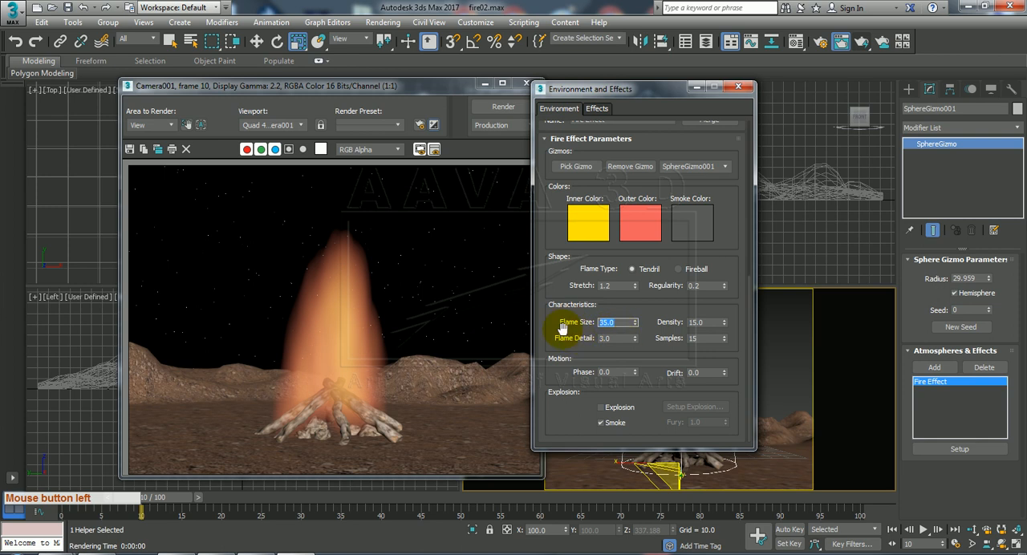
text(10)
key(Return)
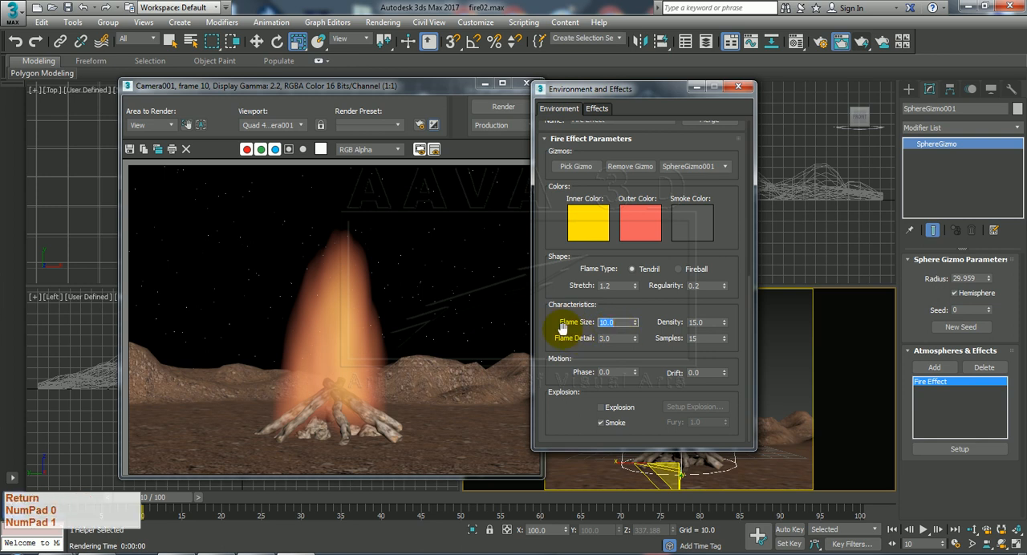
click(607, 338)
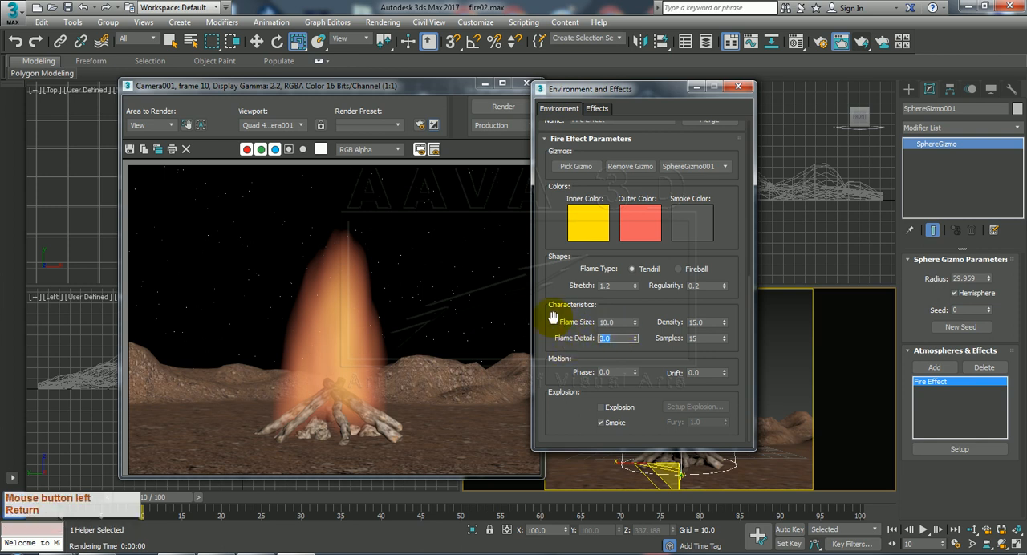
text(8)
key(Return)
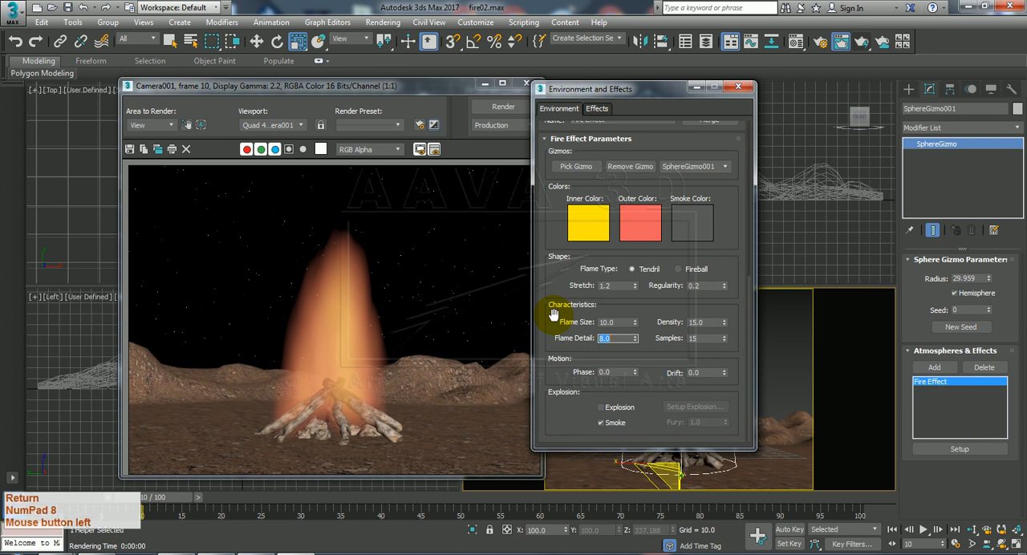
Set the Fire Effect's density to 30 and render the camera view again.
drag(705, 322, 620, 324)
text(30)
key(Return)
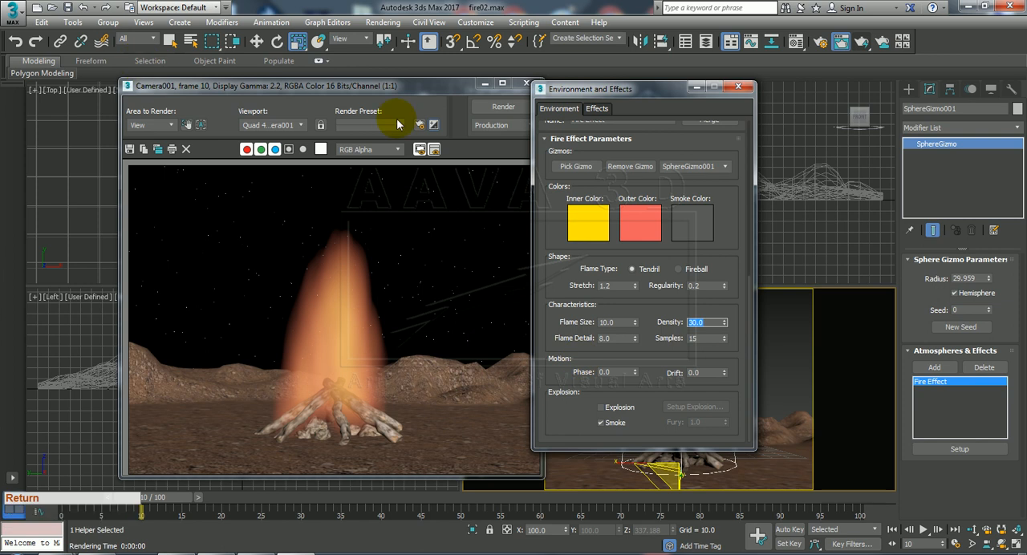
click(502, 107)
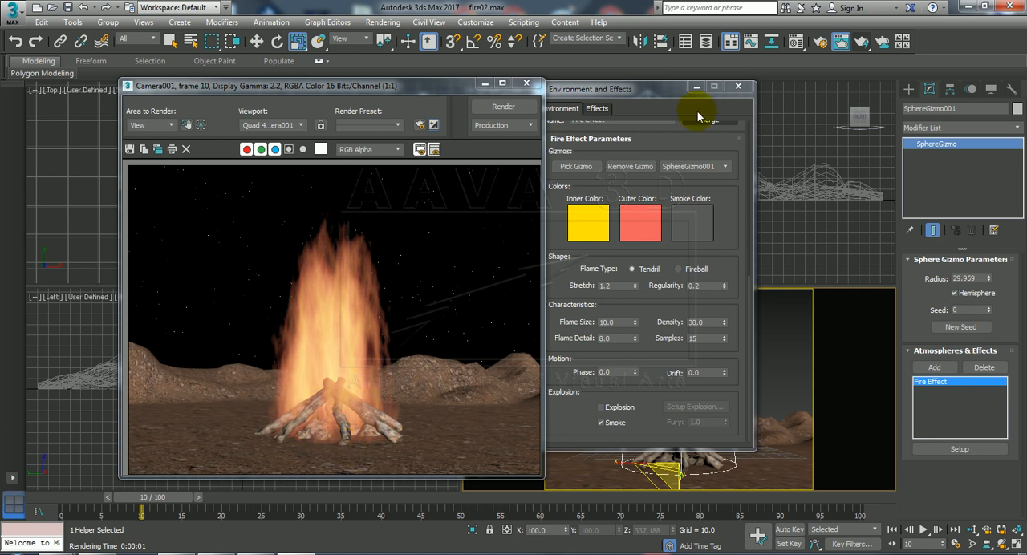
Put away the effect settings and the render, and place a standard Omni light at the log pile's center in the top view.
click(697, 86)
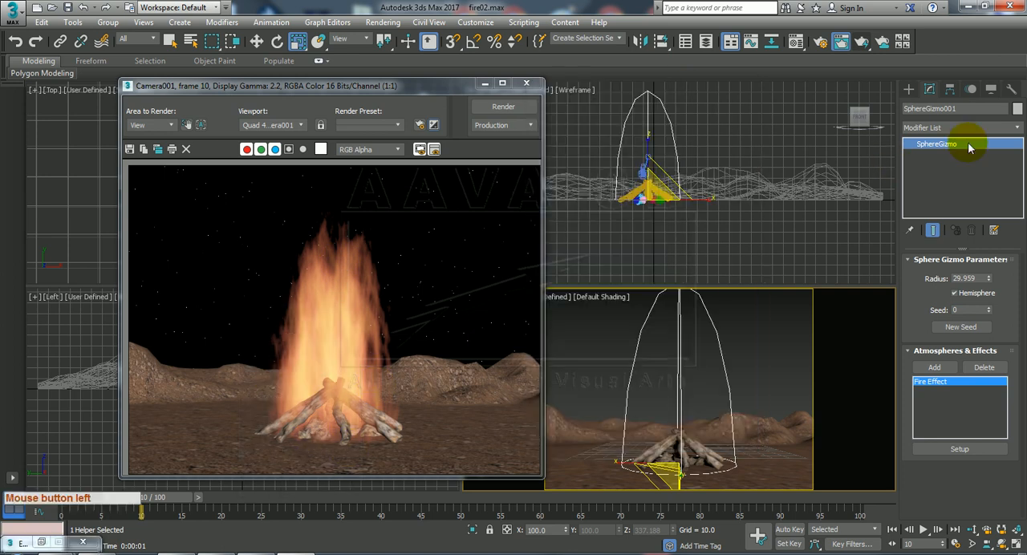
click(910, 89)
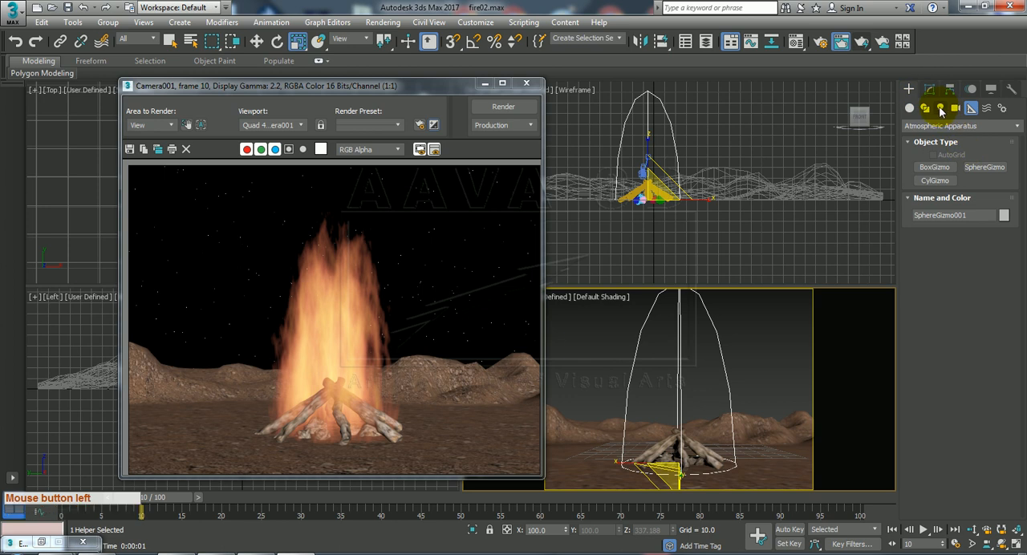
click(942, 110)
click(947, 126)
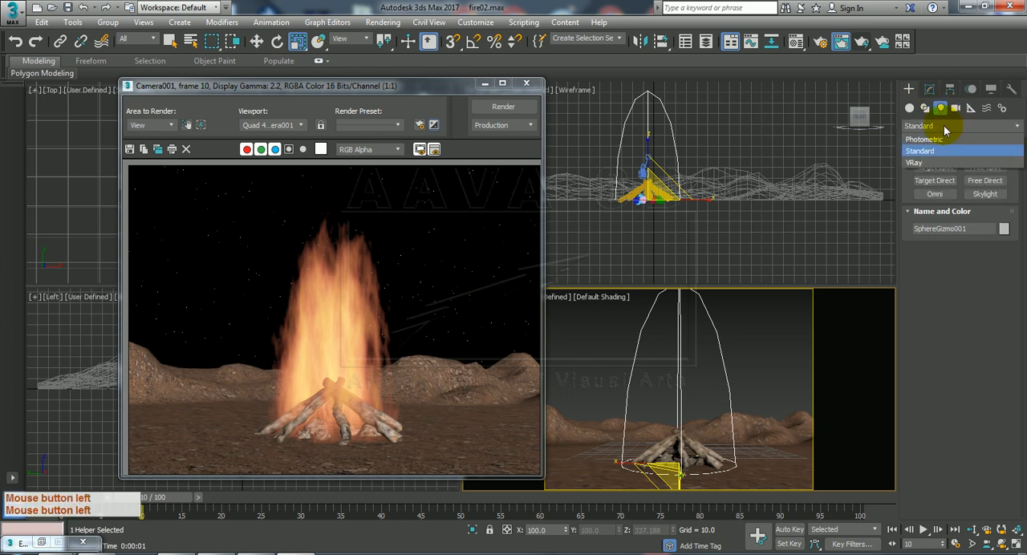
click(942, 153)
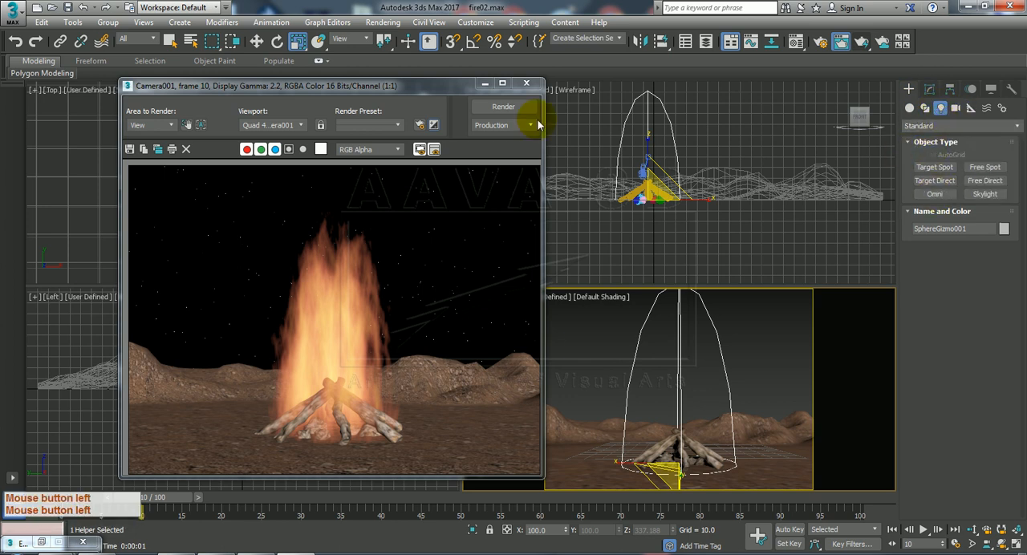
click(527, 84)
click(933, 193)
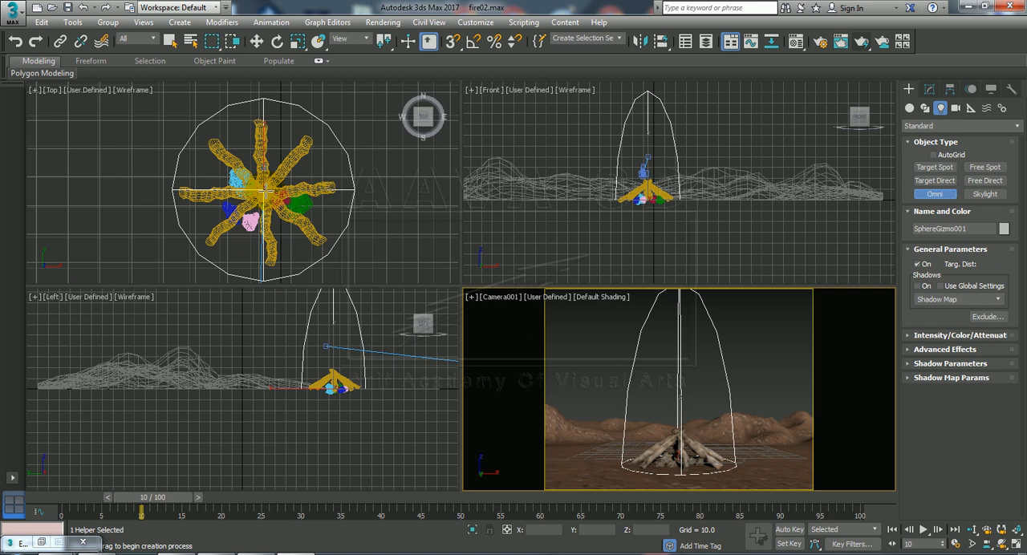
click(265, 190)
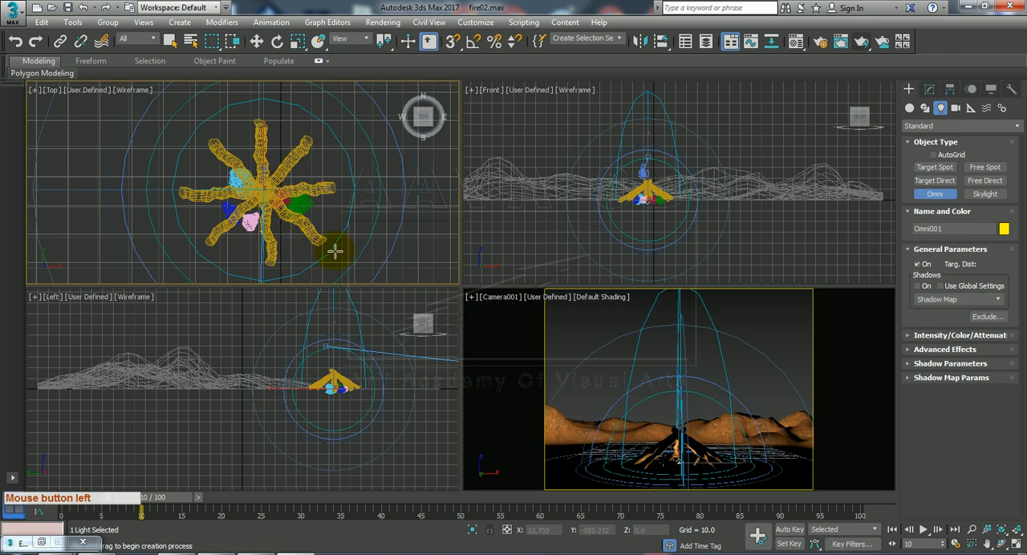
right_click(493, 241)
right_click(498, 242)
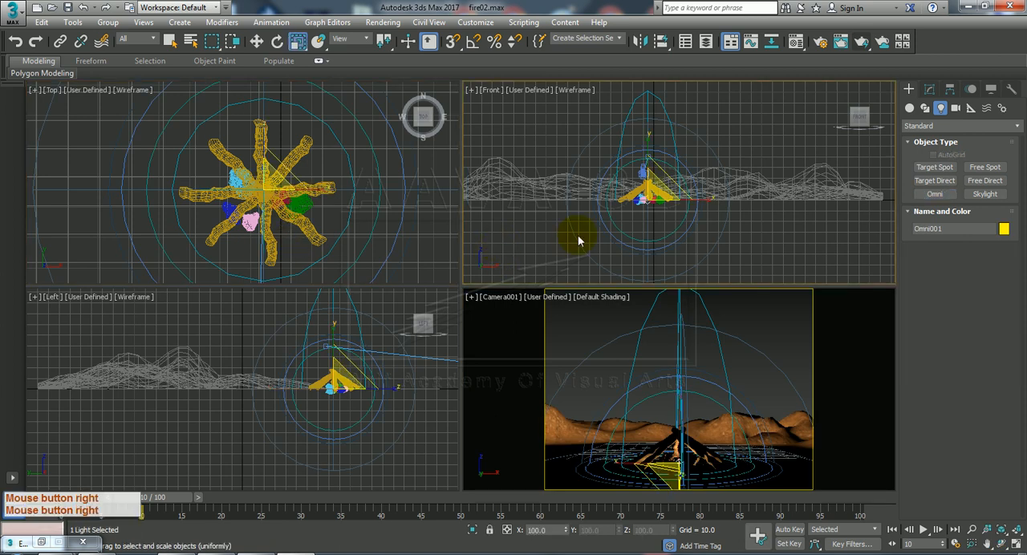
Move the omni light straight up above the logs to a height of about 49 units.
right_click(599, 344)
key(w)
drag(646, 159, 650, 91)
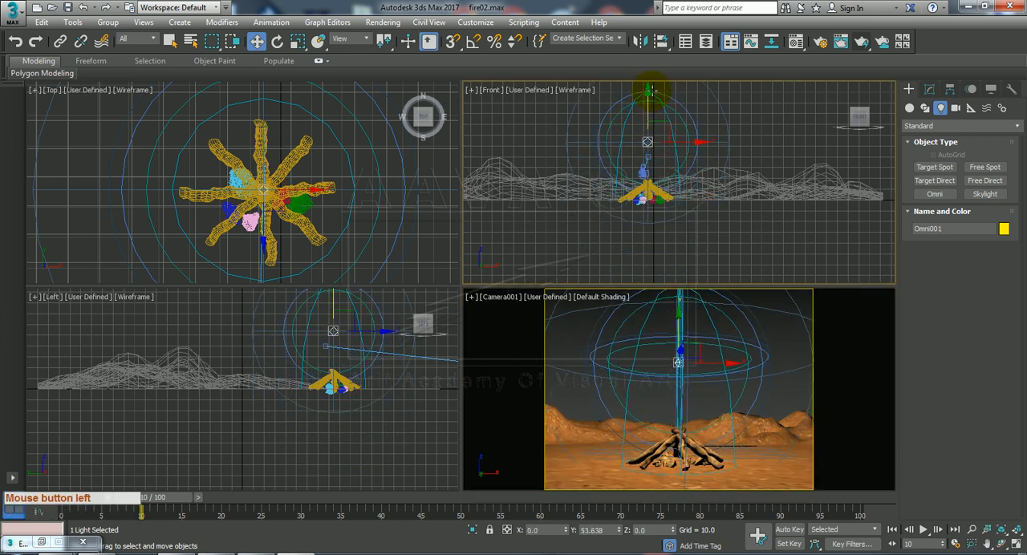
click(929, 88)
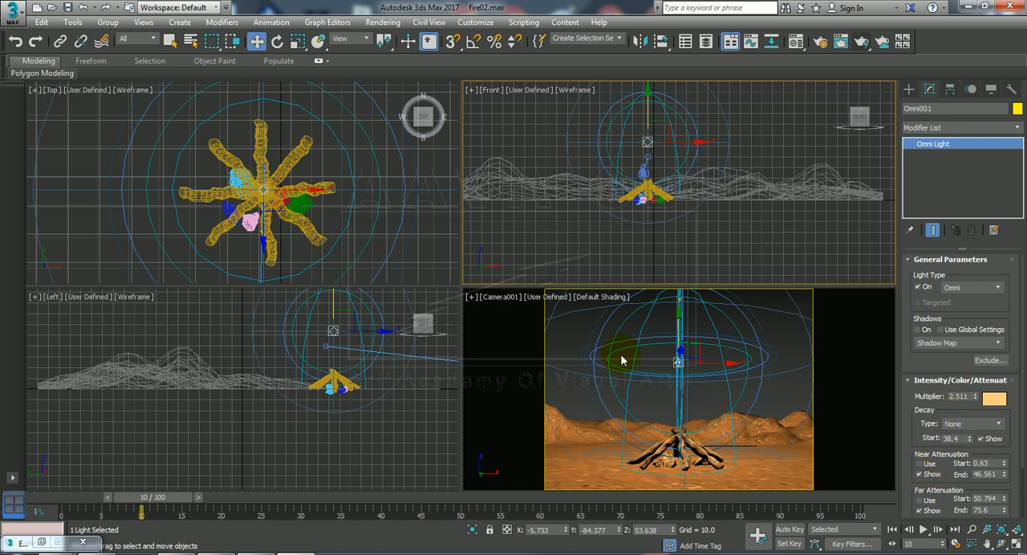
drag(679, 321, 679, 330)
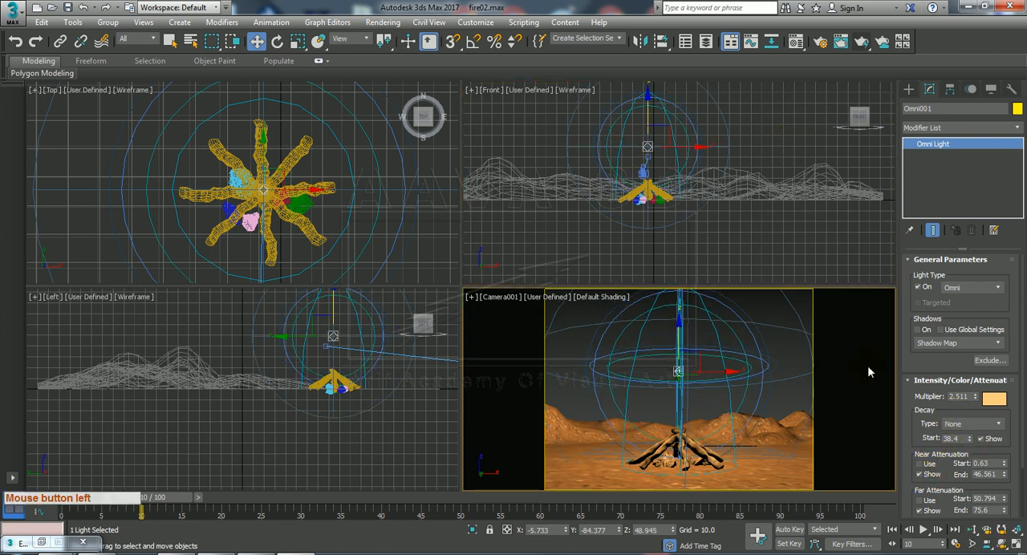
Turn on the omni light's shadows and render the camera view with nothing selected.
click(917, 329)
click(554, 328)
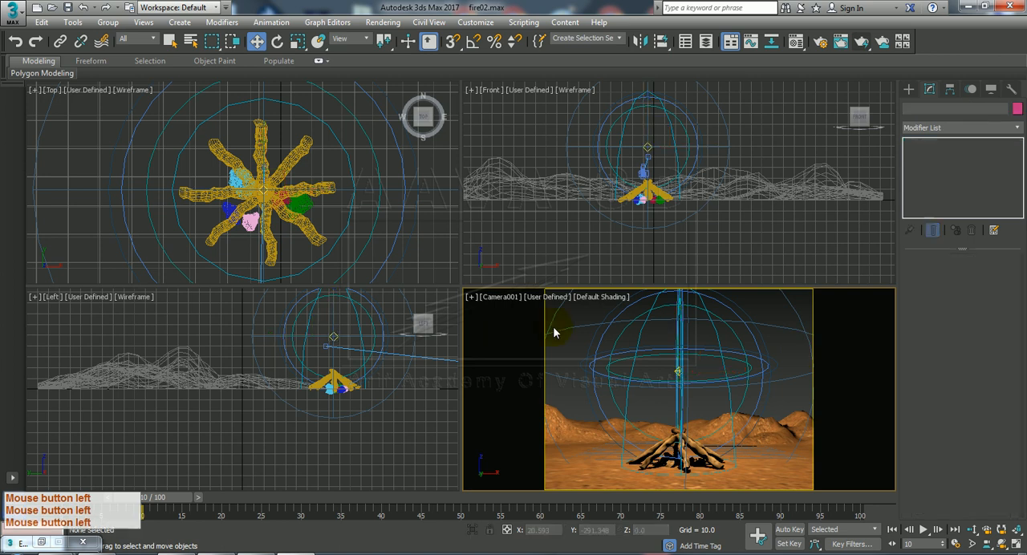
click(863, 42)
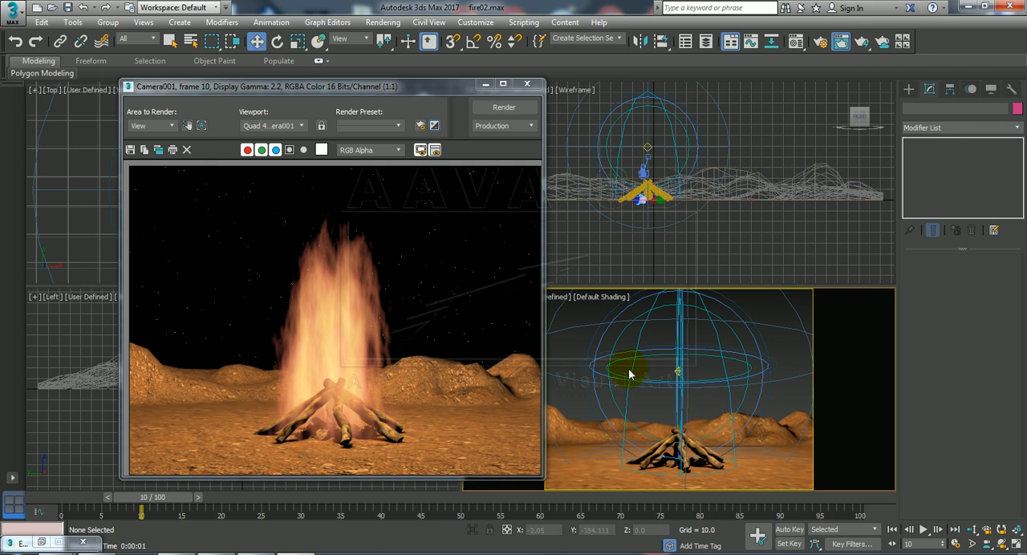
Close the rendered frame, select the omni light above the logs, and set its intensity multiplier to 1.0.
click(678, 372)
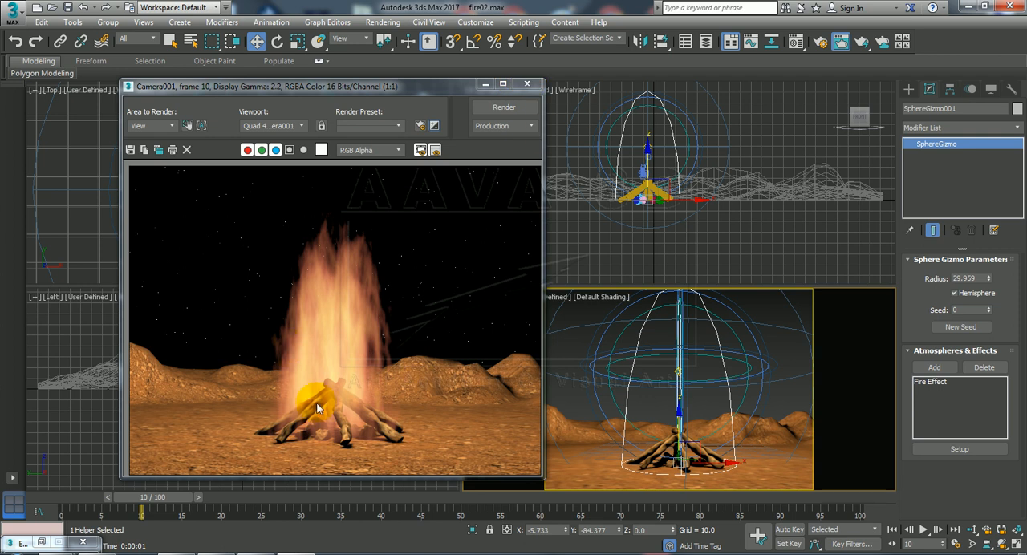
click(527, 84)
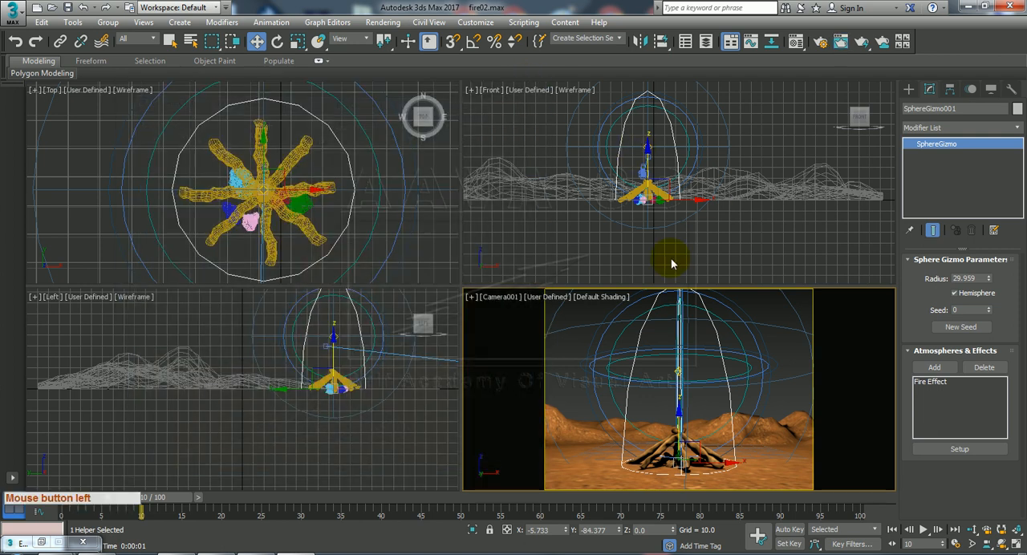
click(679, 363)
click(733, 243)
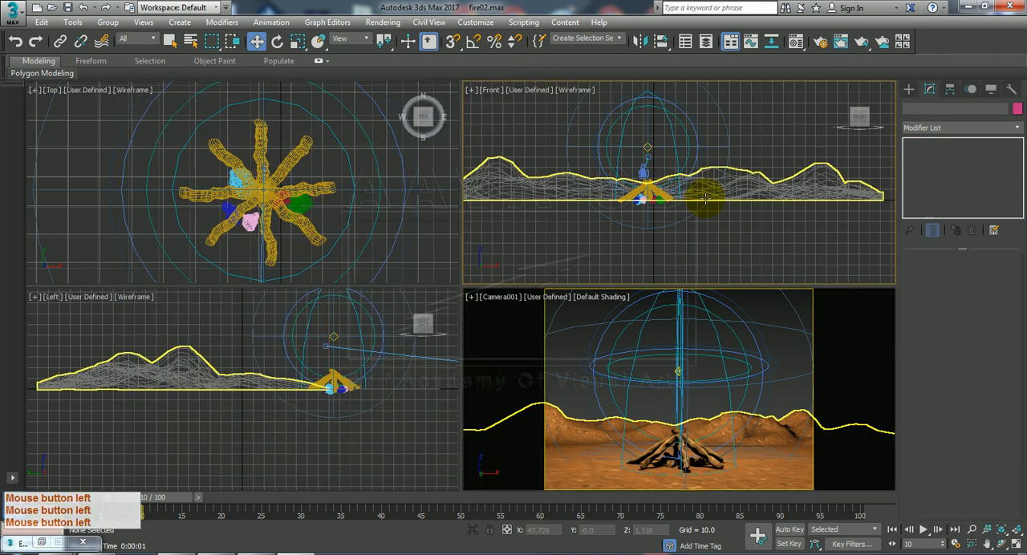
click(650, 147)
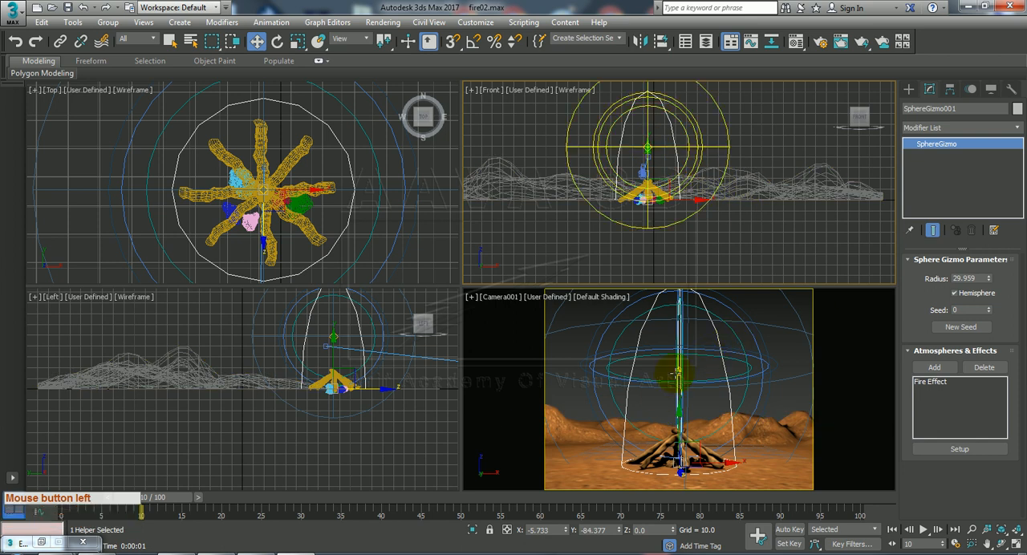
click(675, 381)
click(678, 370)
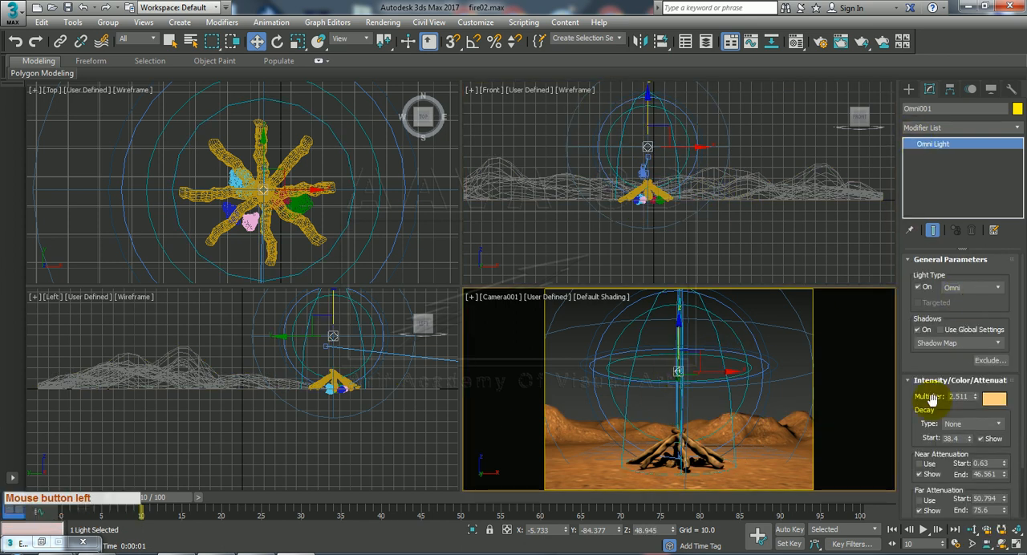
drag(915, 422, 918, 375)
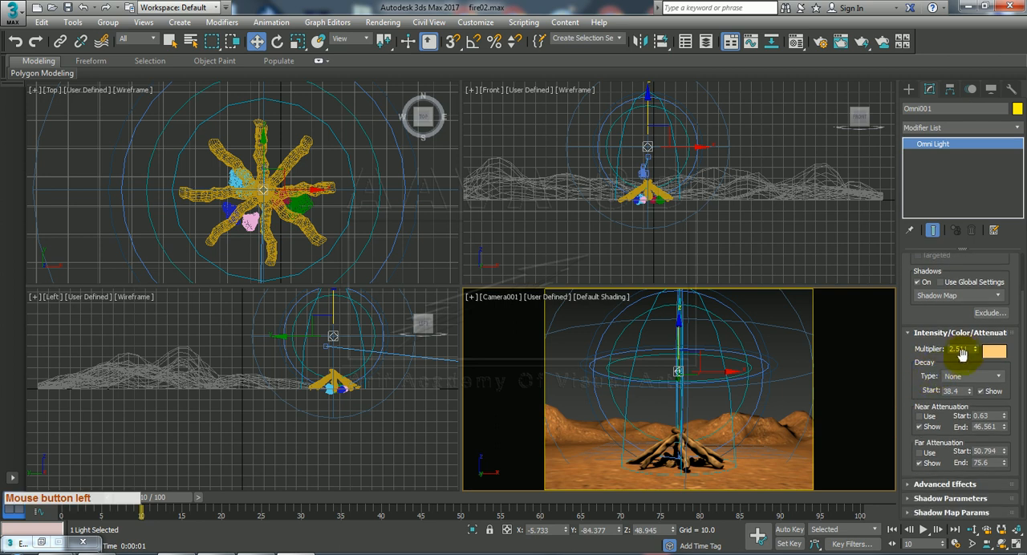
double_click(963, 349)
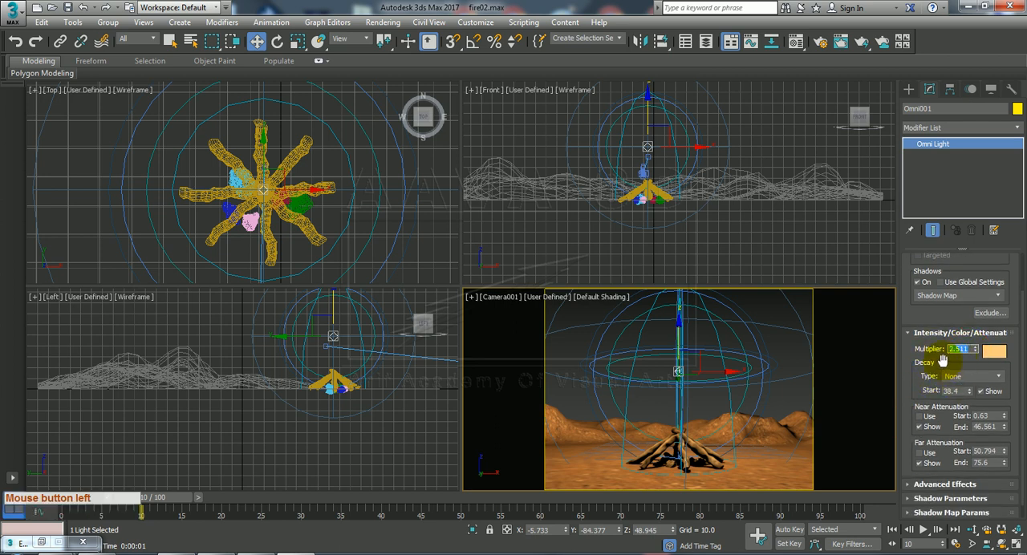
text(1)
key(Return)
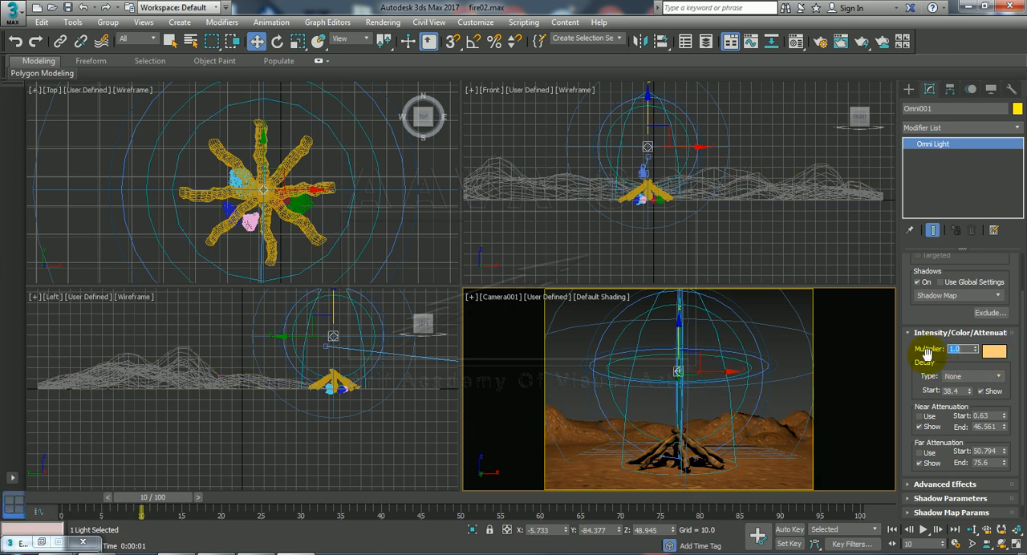
Set the omni light's color to orange (RGB 255, 147, 32) and its decay type to Inverse Square.
click(994, 351)
click(371, 111)
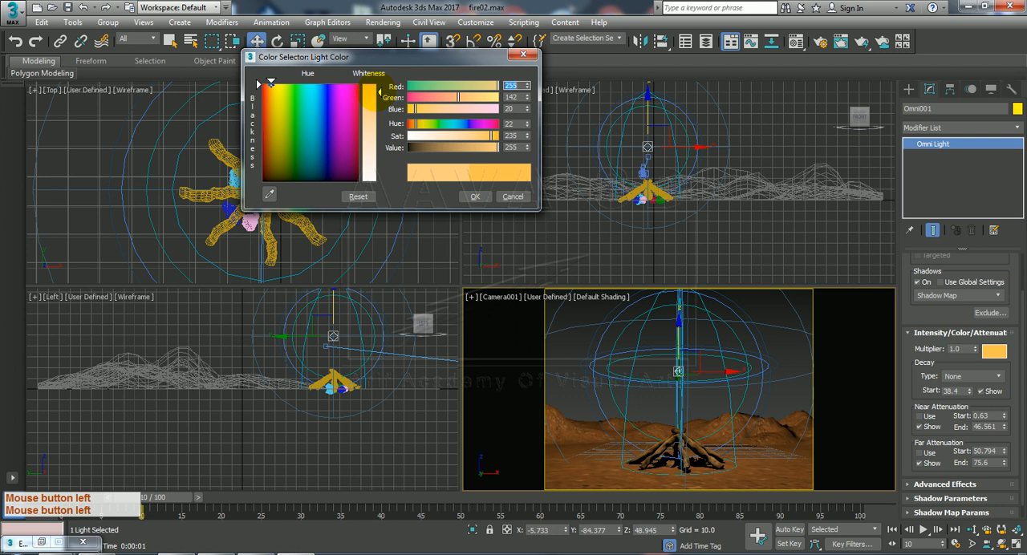
mouse_move(370, 110)
mouse_down()
mouse_move(361, 169)
mouse_move(371, 96)
mouse_up()
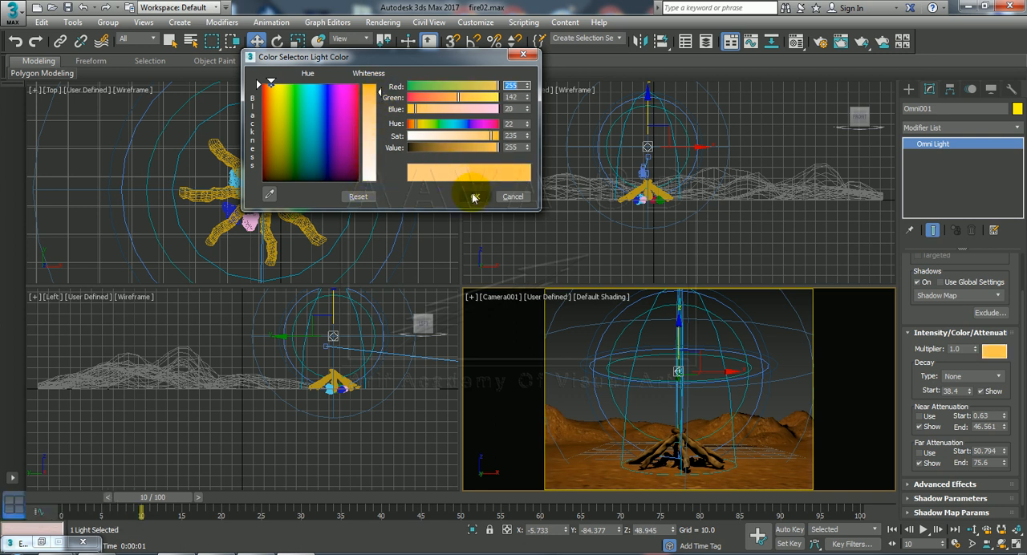
click(370, 98)
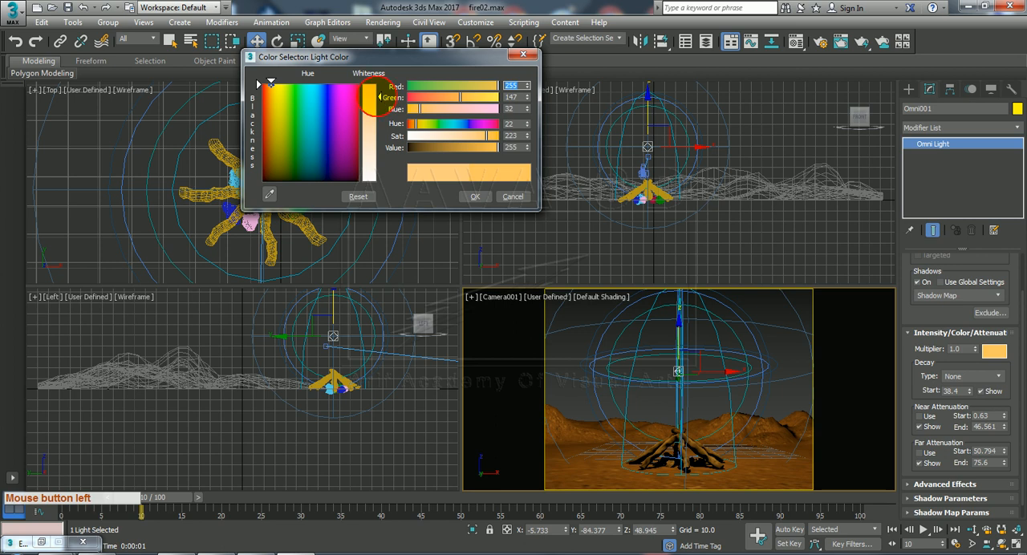
click(475, 197)
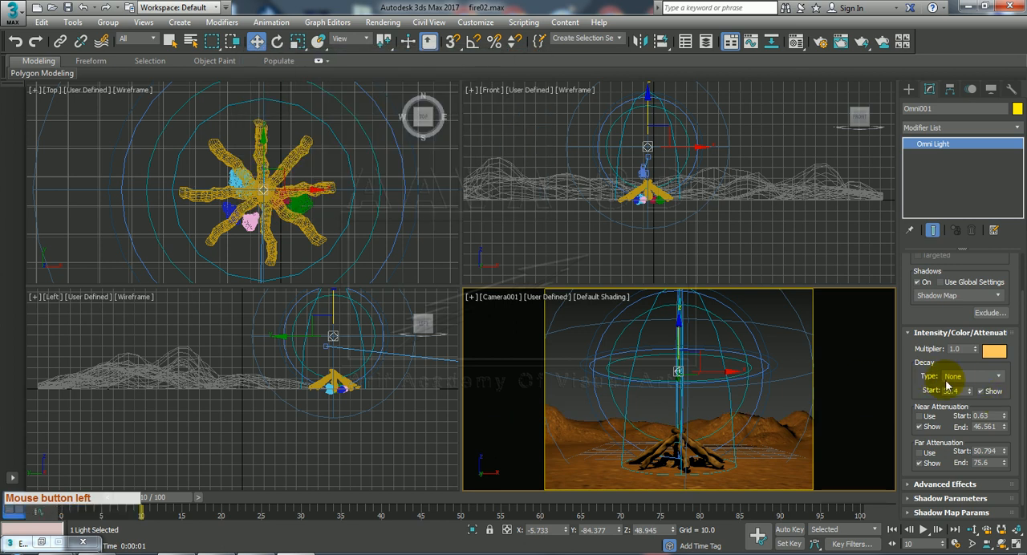
click(998, 380)
click(975, 408)
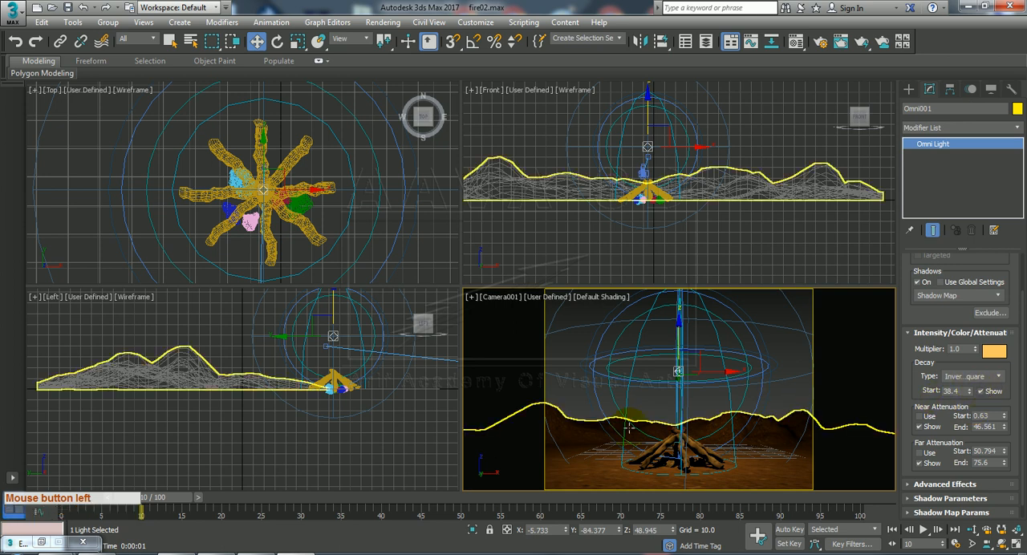
Render the camera view at frame 10 and place the Environment and Effects window beside the rendered frame.
click(861, 41)
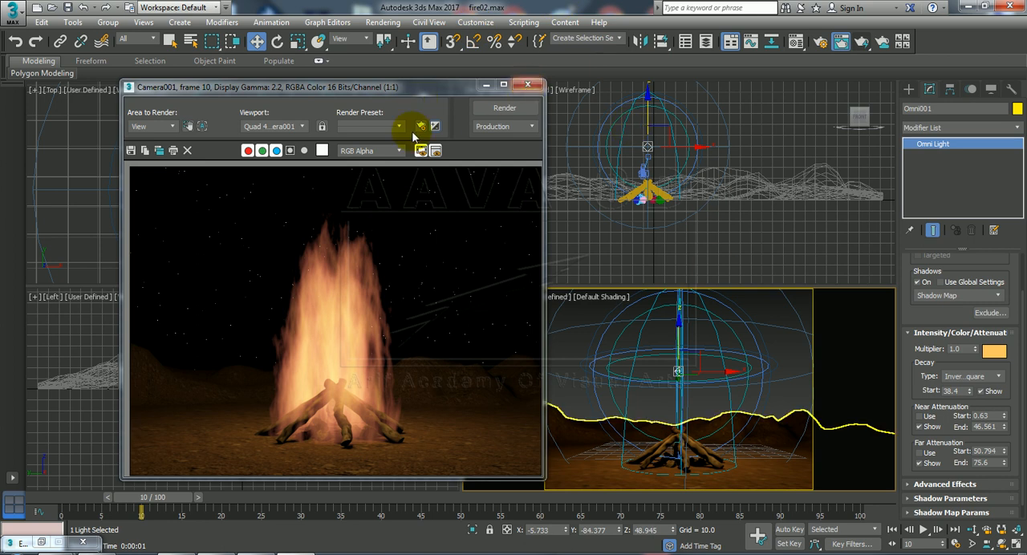
drag(432, 93, 362, 83)
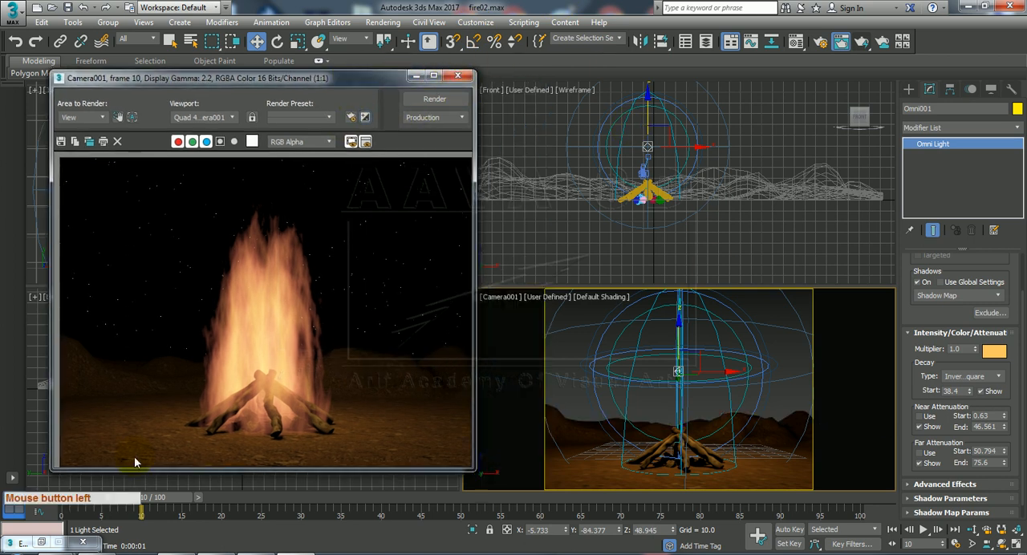
click(41, 543)
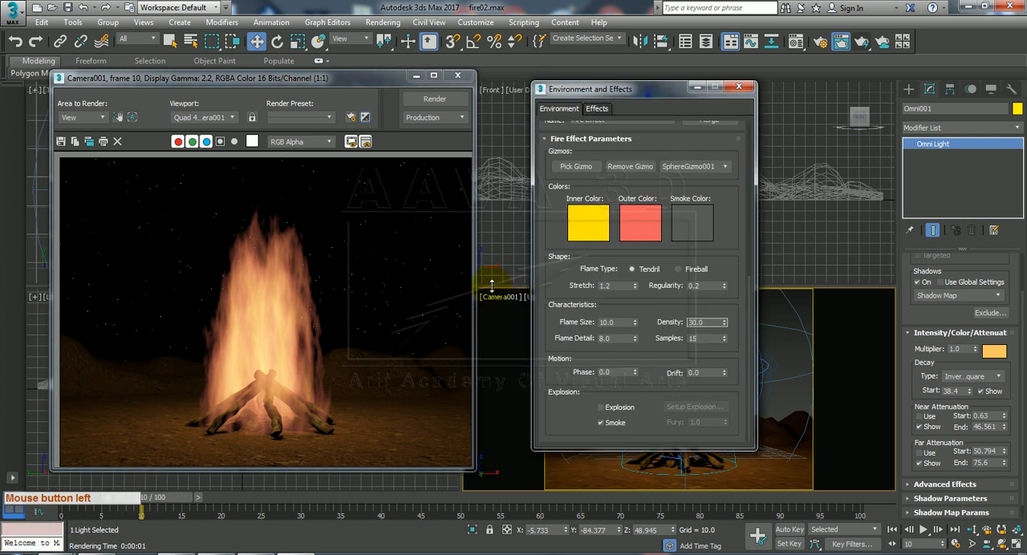
drag(590, 90, 420, 56)
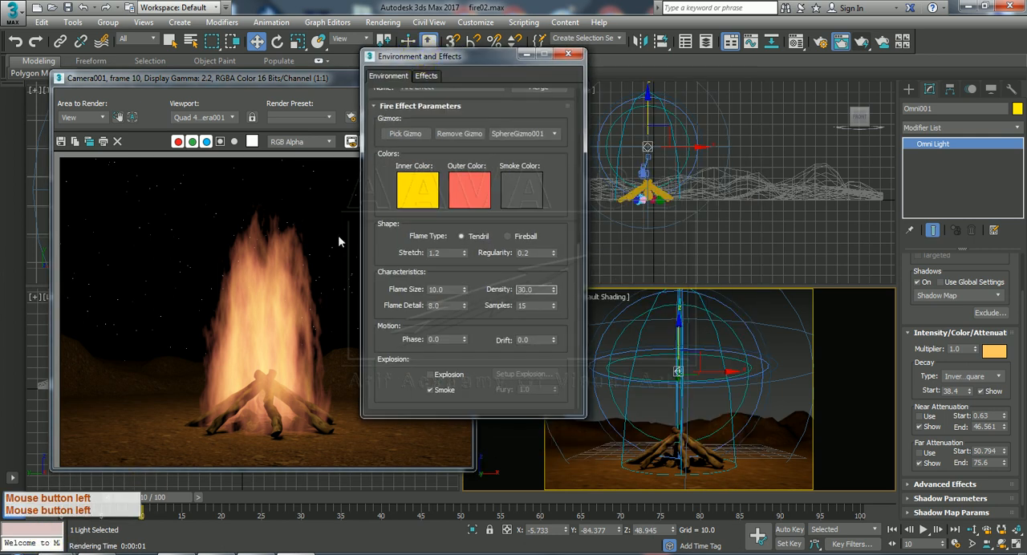
click(279, 352)
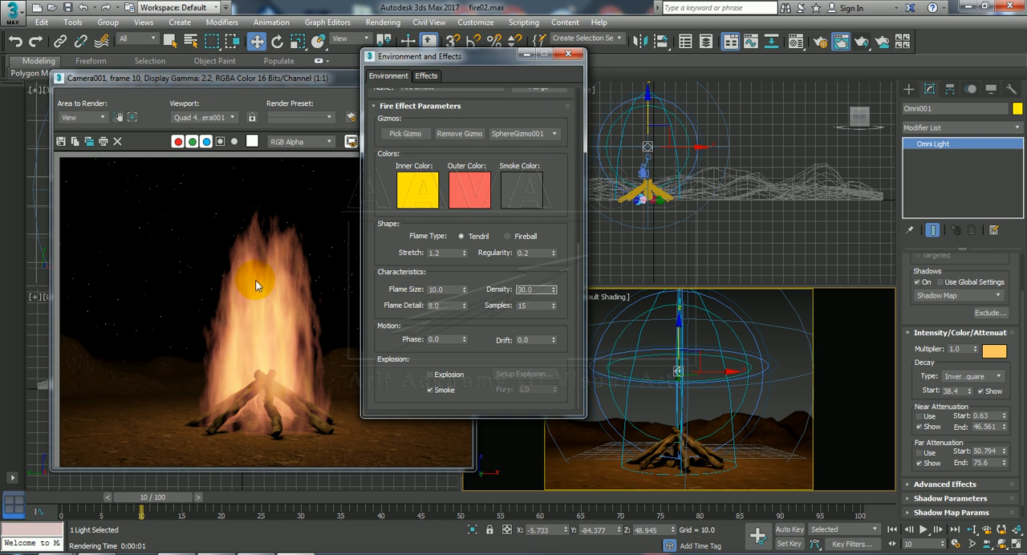
Turn on Auto Key at frame 100 and set the Fire Effect's Phase and Drift both to 120.
drag(151, 506, 860, 506)
key(w)
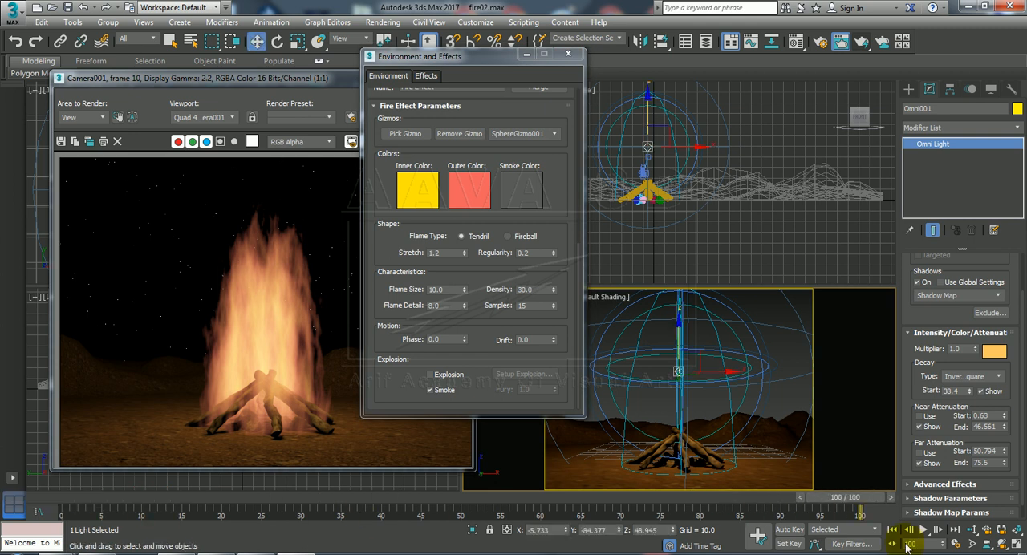
click(790, 529)
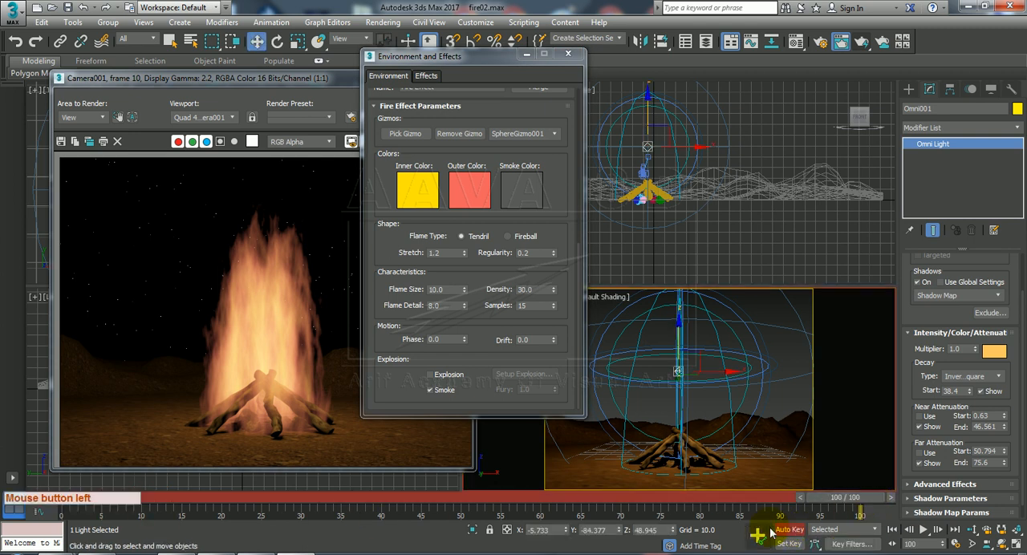
double_click(447, 339)
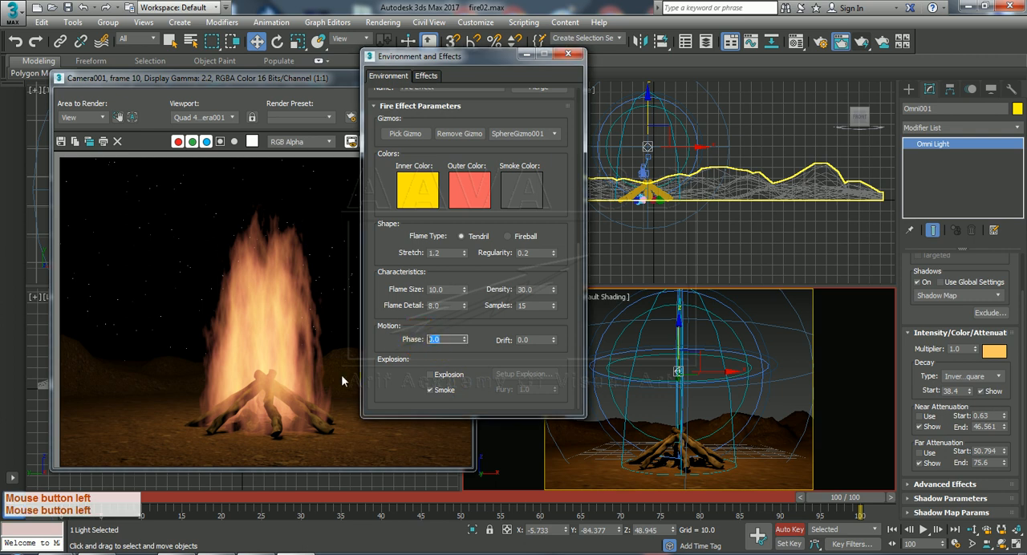
text(120)
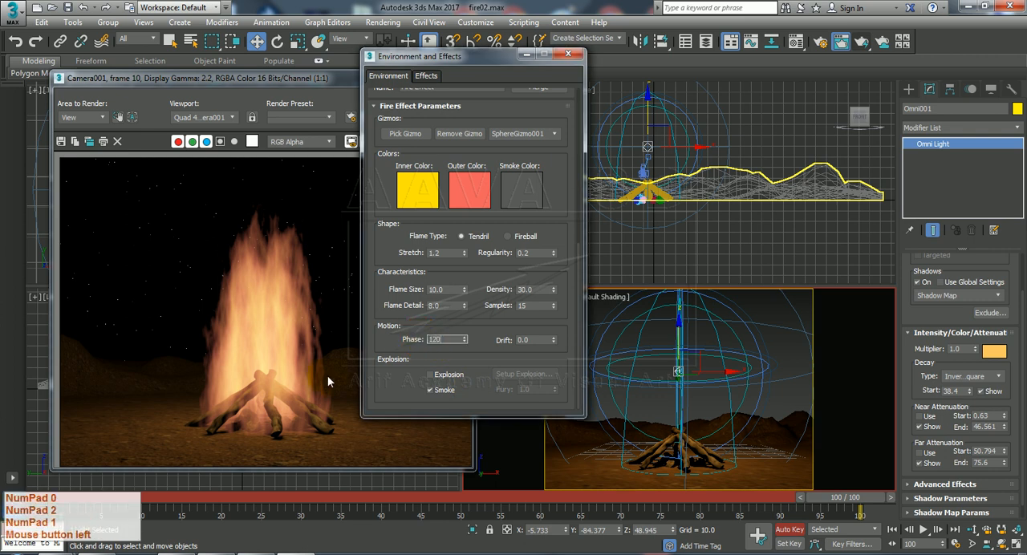
click(540, 340)
click(540, 340)
text(120)
key(Return)
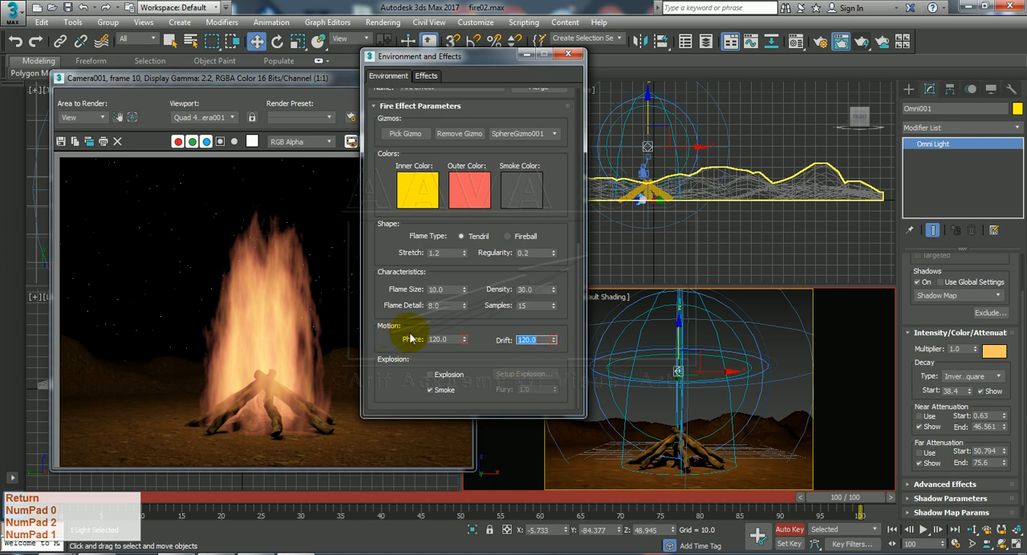
Turn off Auto Key and preview the Phase and Drift animation by playing and scrubbing it, ending at frame 100.
click(923, 529)
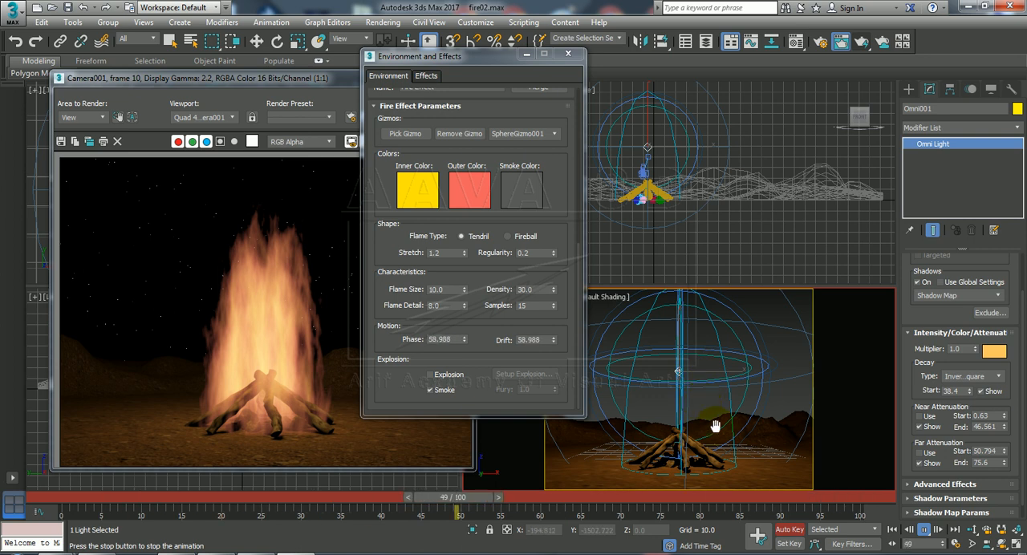
click(793, 530)
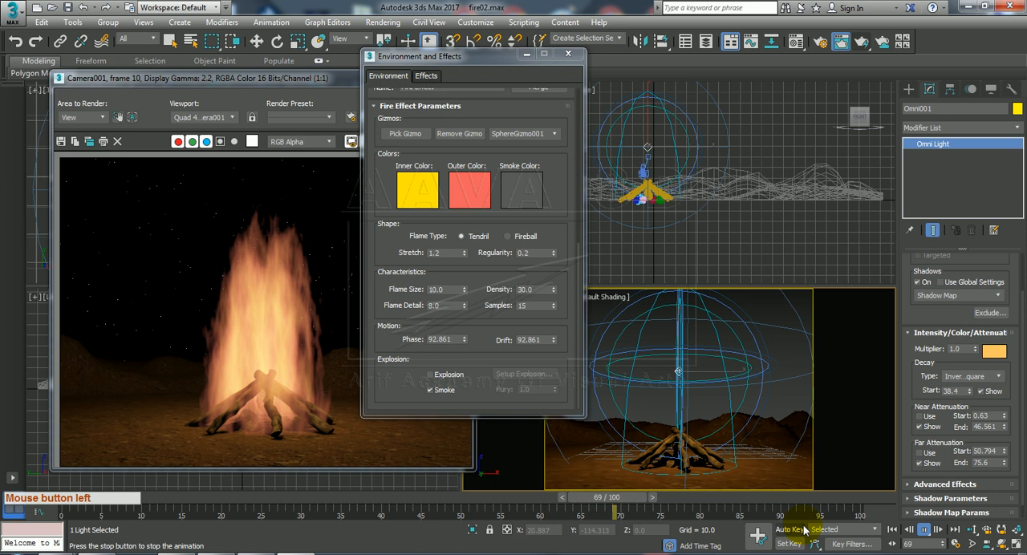
click(925, 531)
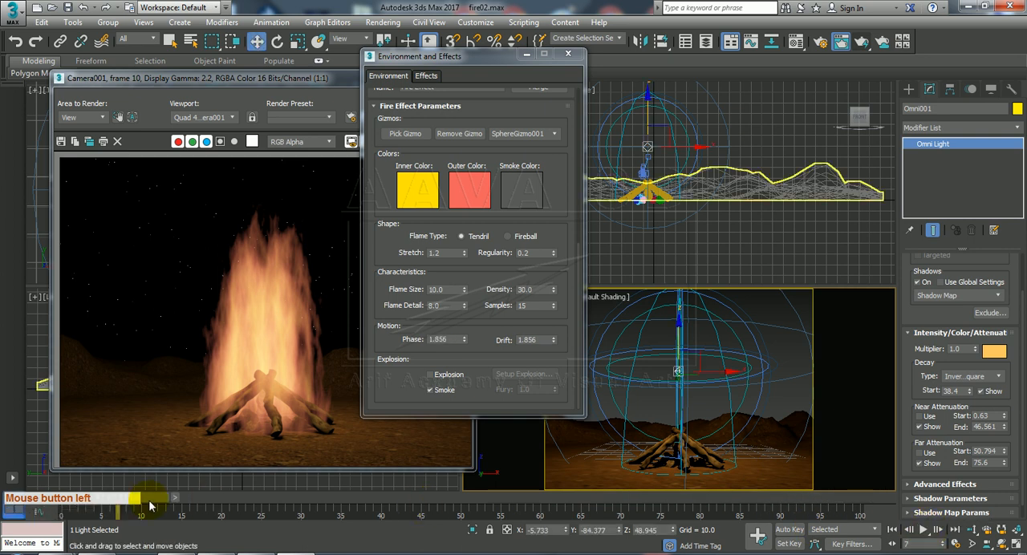
drag(148, 499, 349, 498)
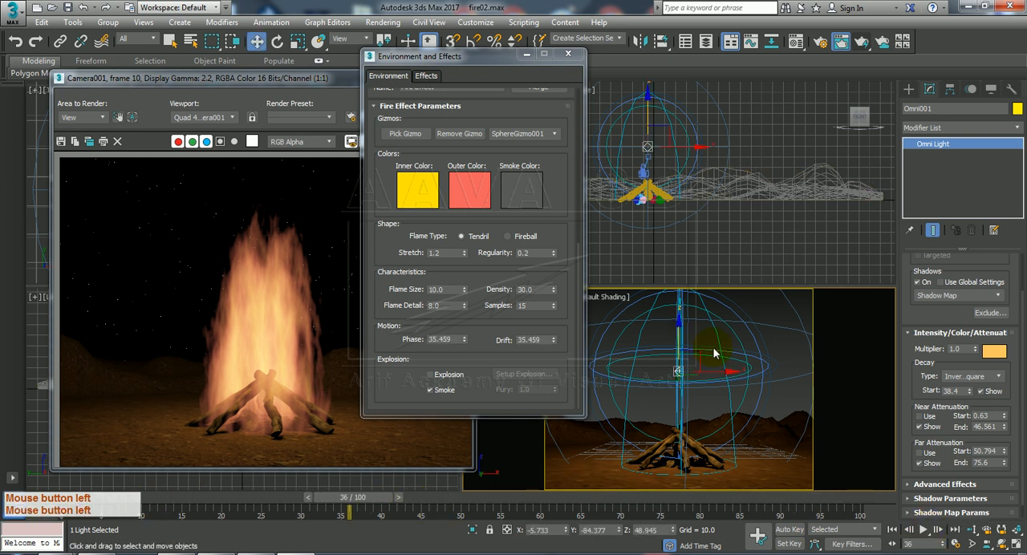
drag(491, 54, 345, 39)
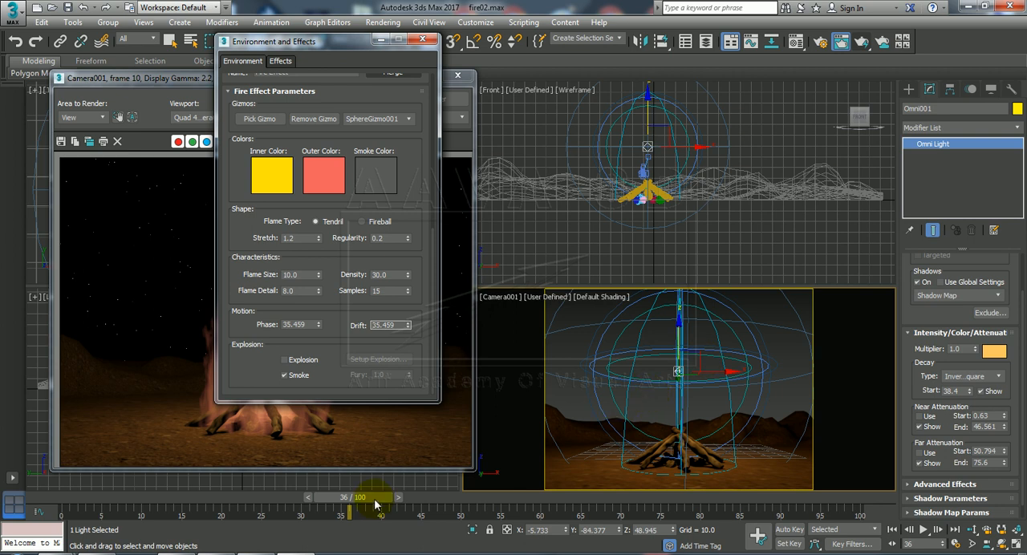
drag(354, 501, 874, 514)
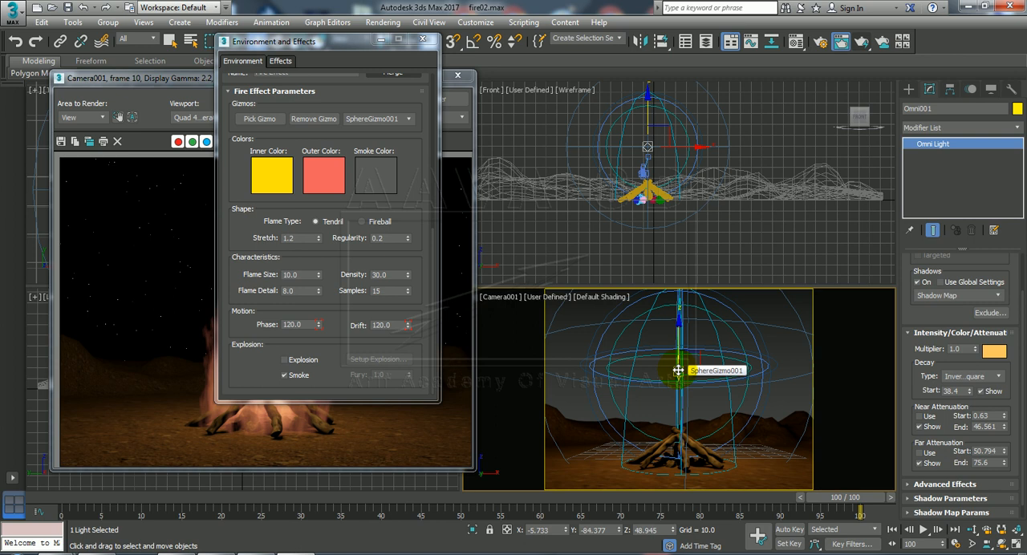
Examine the omni light's tracks in the Curve Editor, including its Multiplier, and close the editor.
right_click(679, 371)
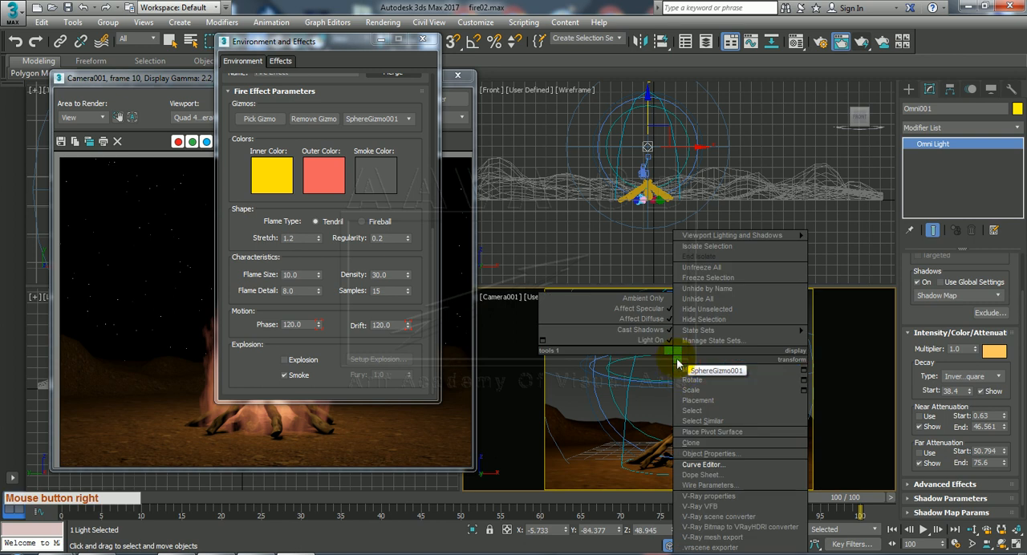
click(701, 465)
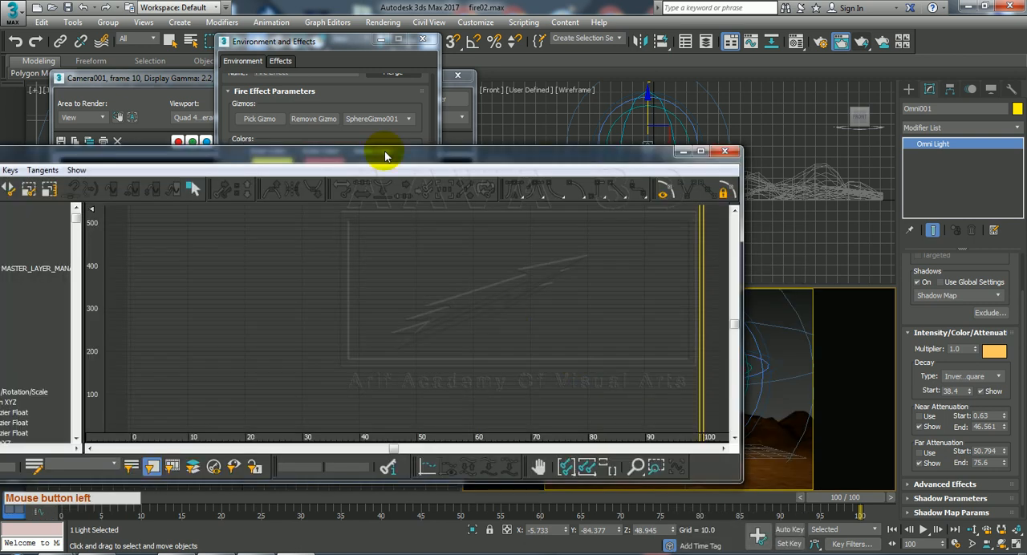
double_click(674, 137)
drag(674, 139, 640, 71)
drag(266, 287, 307, 128)
click(179, 259)
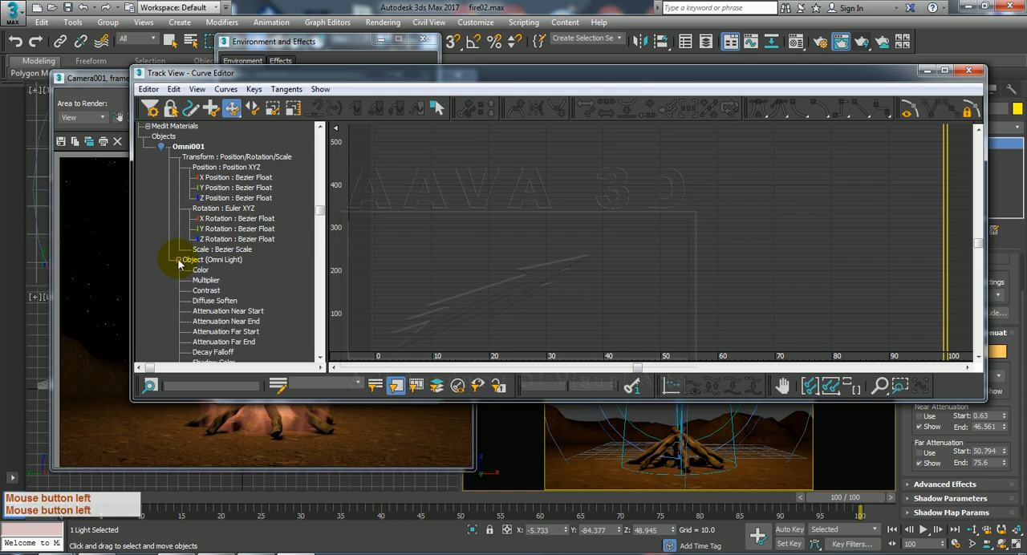
click(210, 280)
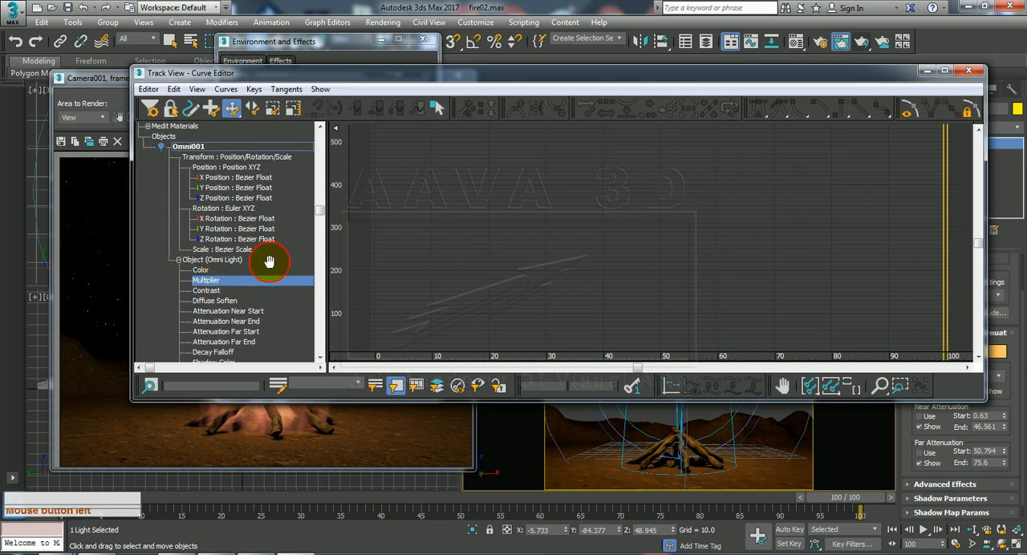
scroll(268, 260, up, 1)
drag(376, 74, 352, 128)
drag(247, 273, 250, 389)
drag(243, 290, 292, 408)
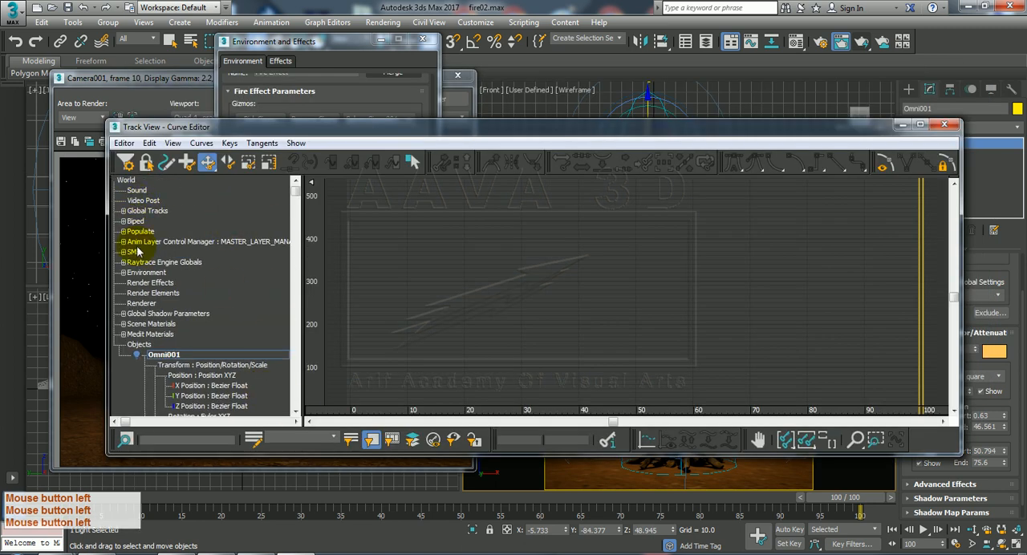
click(135, 359)
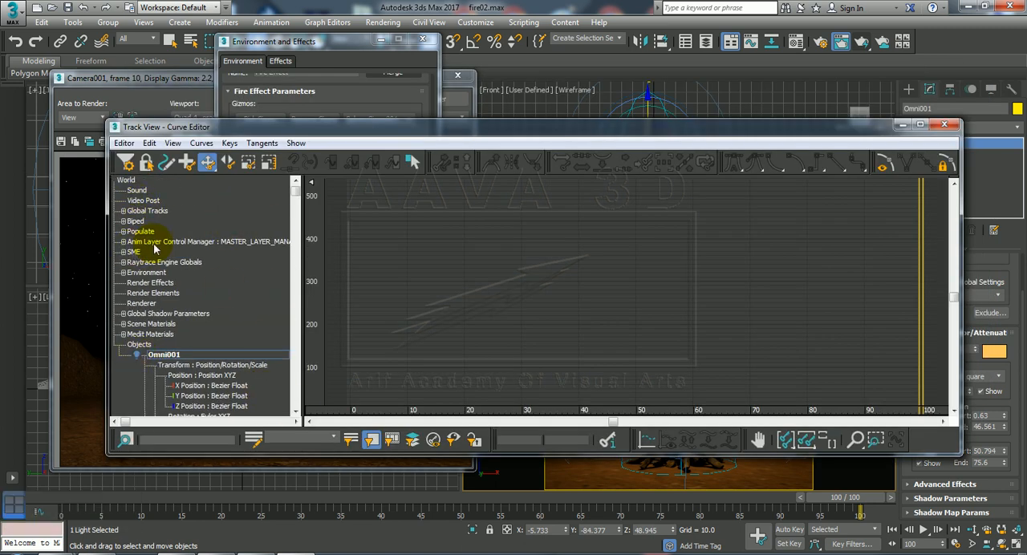
click(945, 125)
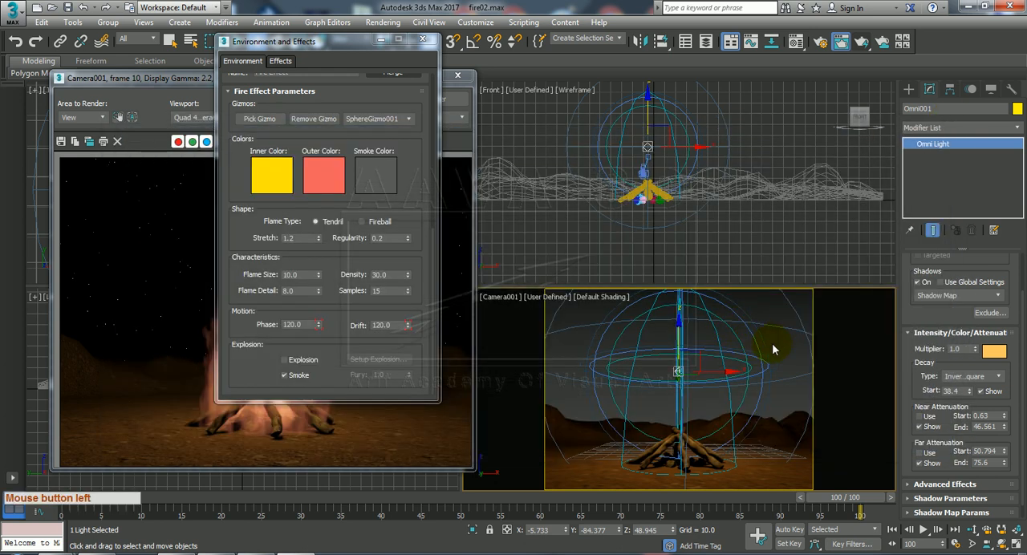
Close the Environment and Effects window and the rendered frame, and bring up the fire's sphere gizmo in the Curve Editor.
click(423, 41)
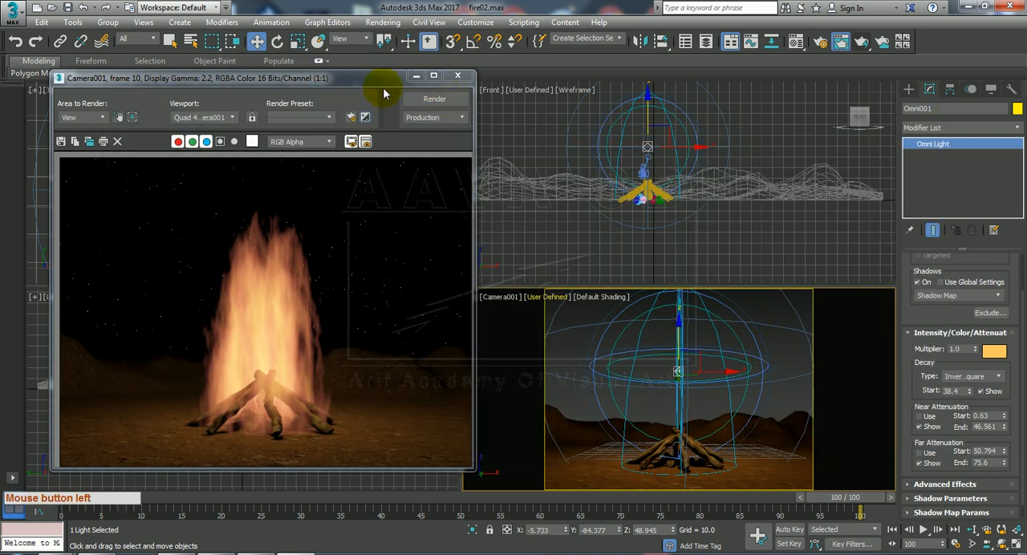
click(457, 74)
click(677, 145)
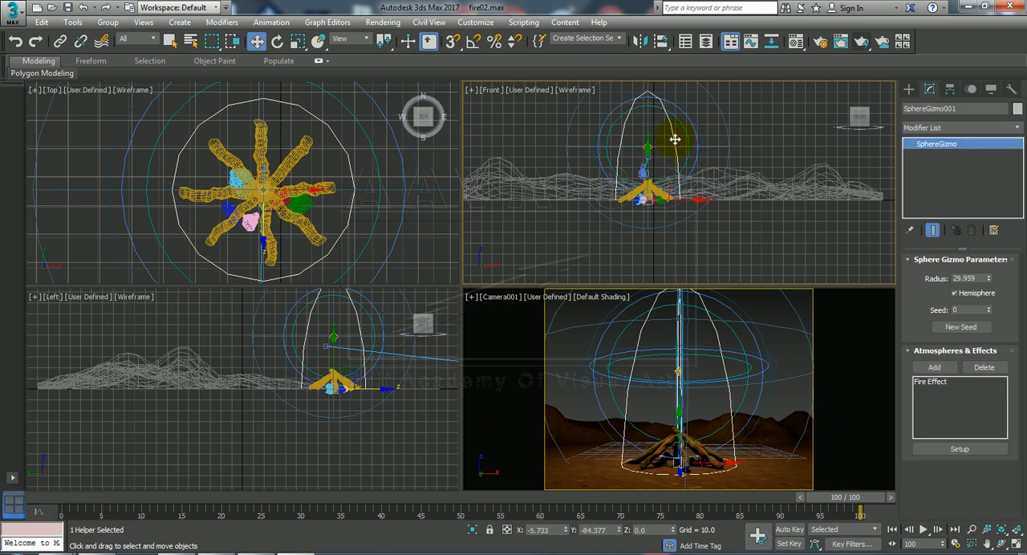
right_click(674, 138)
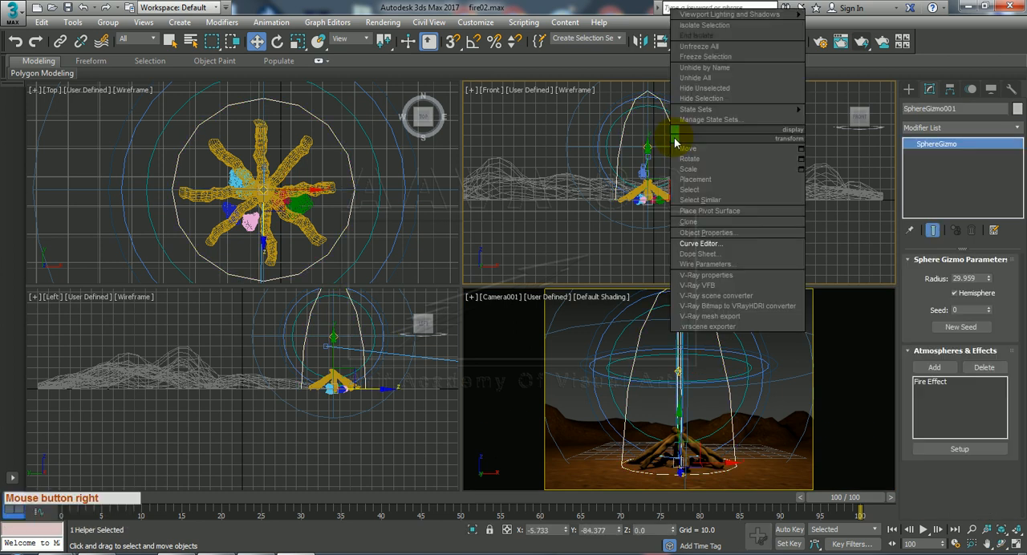
click(742, 242)
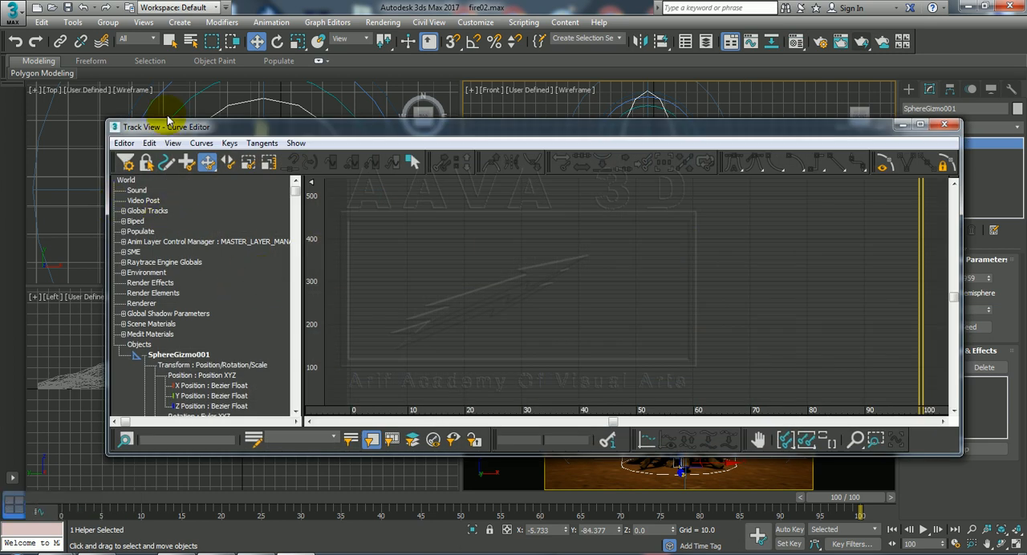
drag(168, 128, 384, 155)
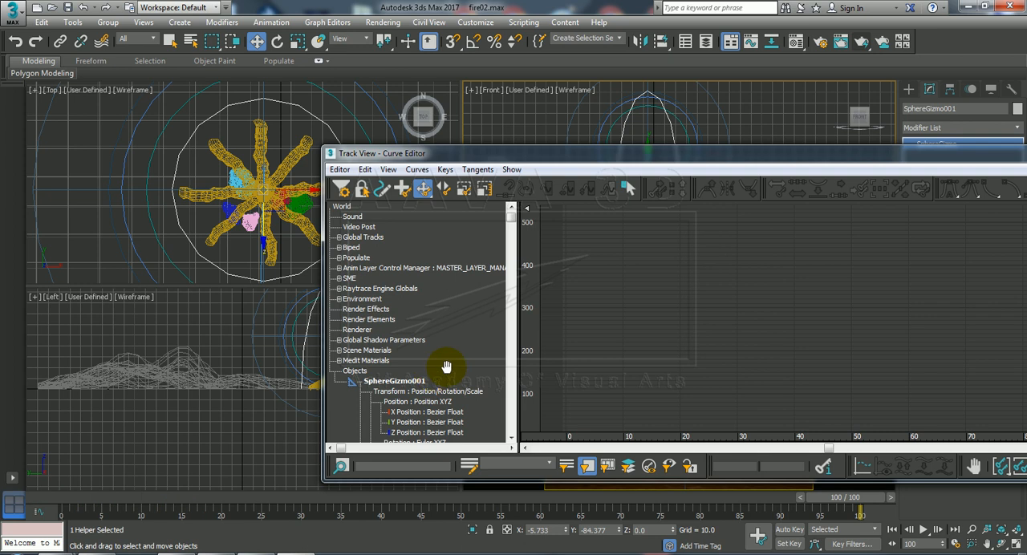
drag(477, 362, 477, 287)
drag(454, 361, 451, 426)
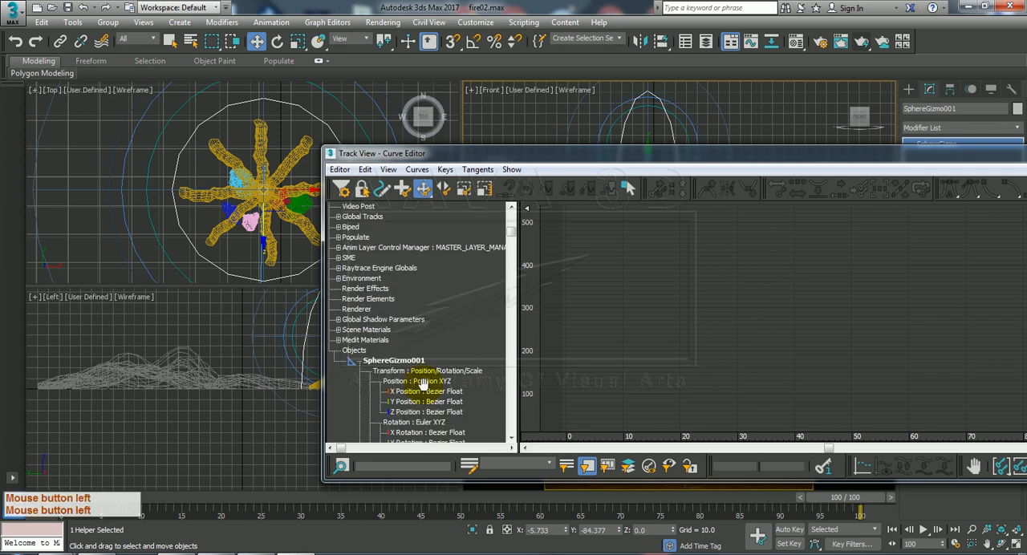
drag(436, 239, 459, 260)
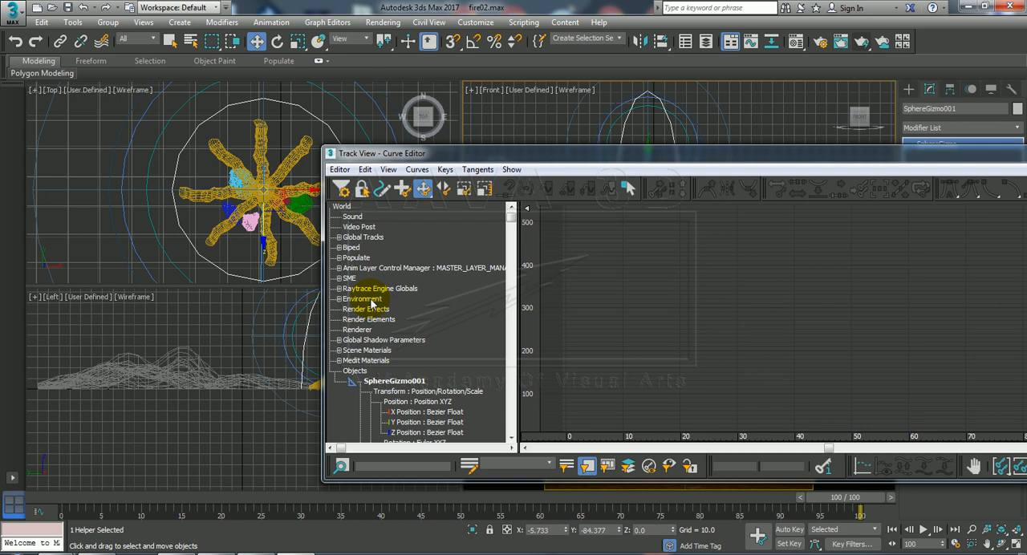
Check the Fire Effect's Phase and Drift settings in Environment and Effects, and minimize that window.
key(8)
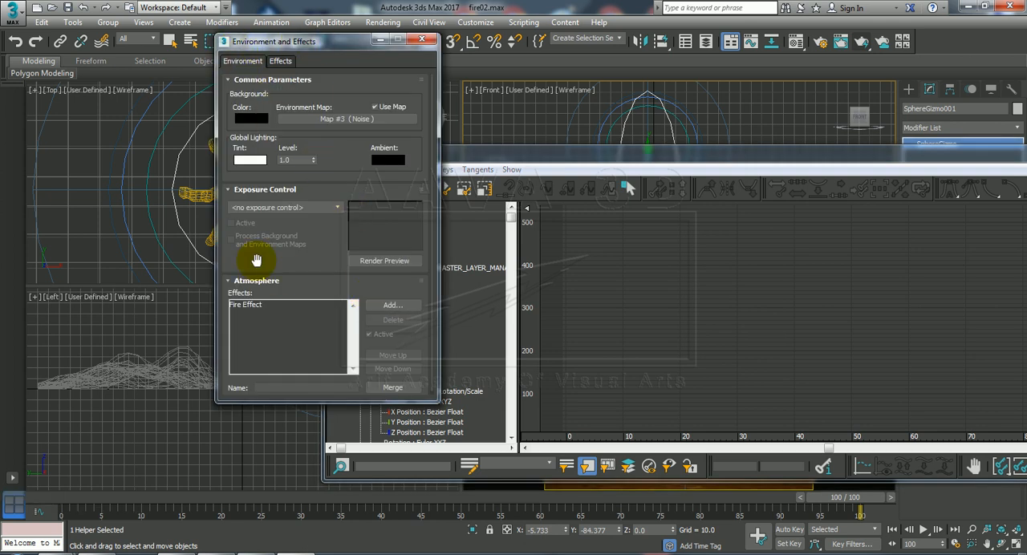
click(244, 307)
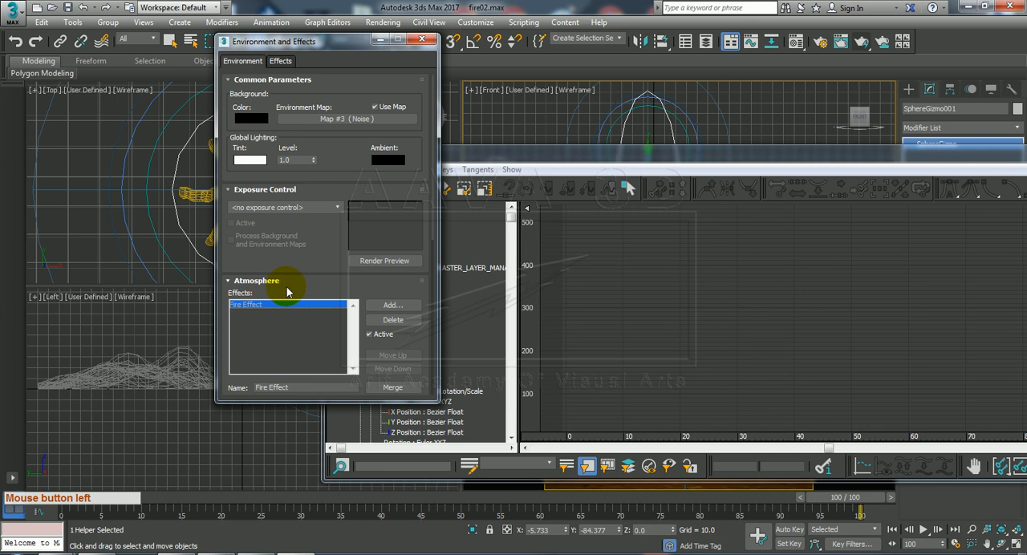
drag(288, 291, 323, 96)
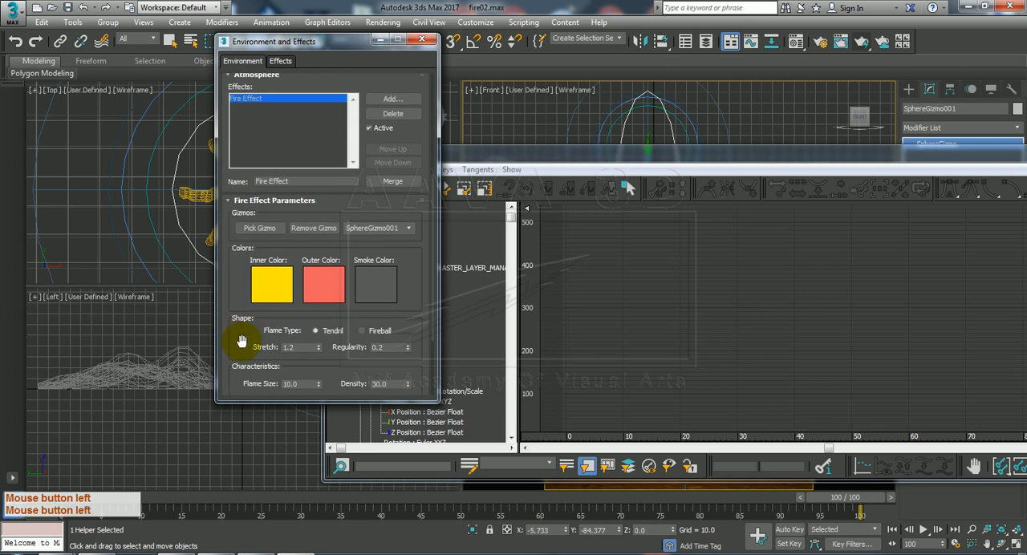
drag(236, 340, 275, 146)
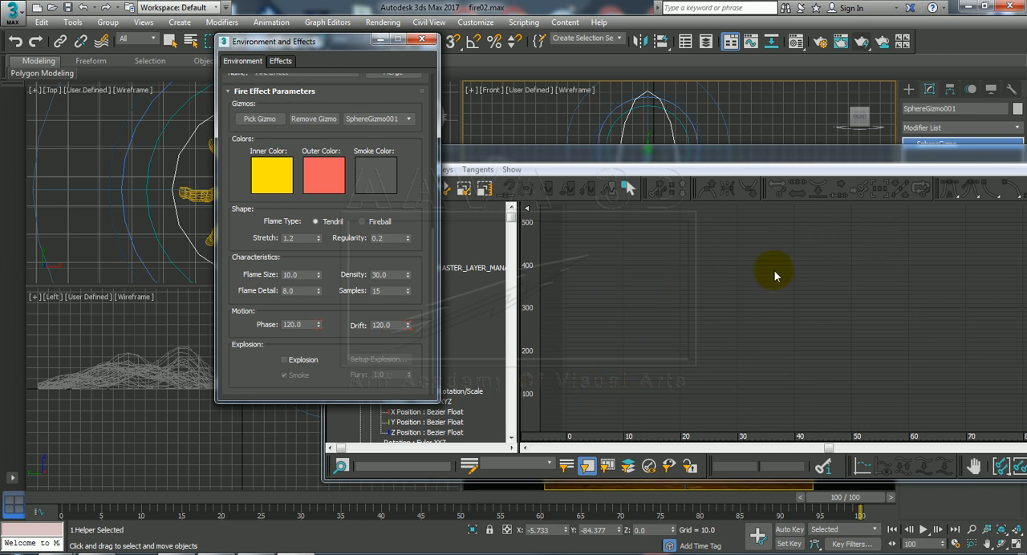
click(380, 39)
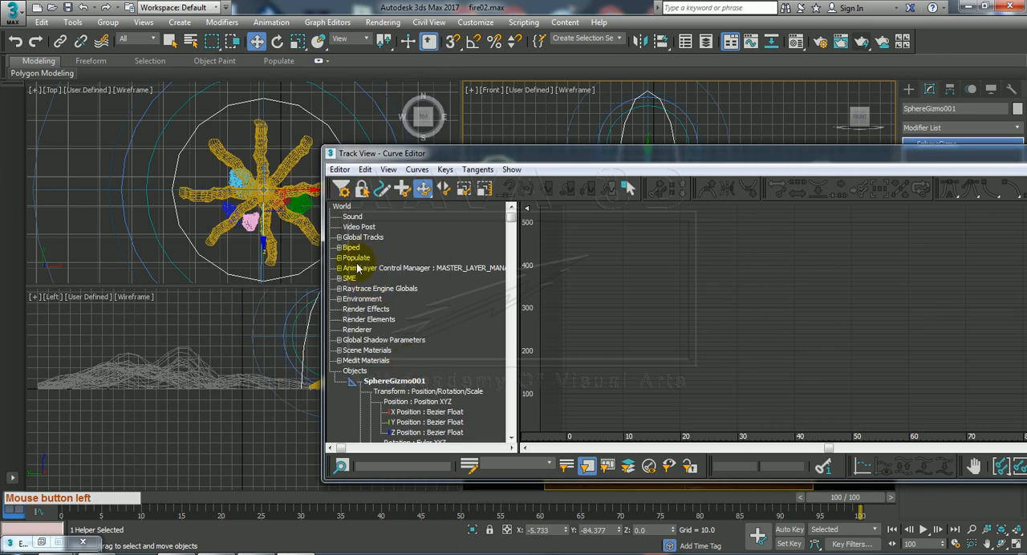
Display the Fire Effect's Phase and Drift curves under Environment in the Curve Editor.
click(456, 318)
click(337, 301)
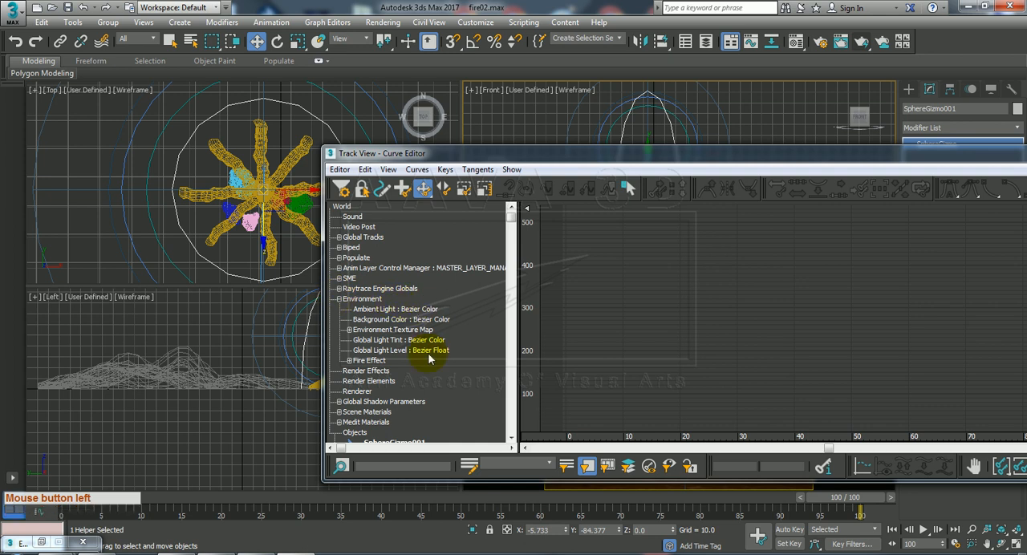
click(349, 360)
drag(422, 374, 422, 276)
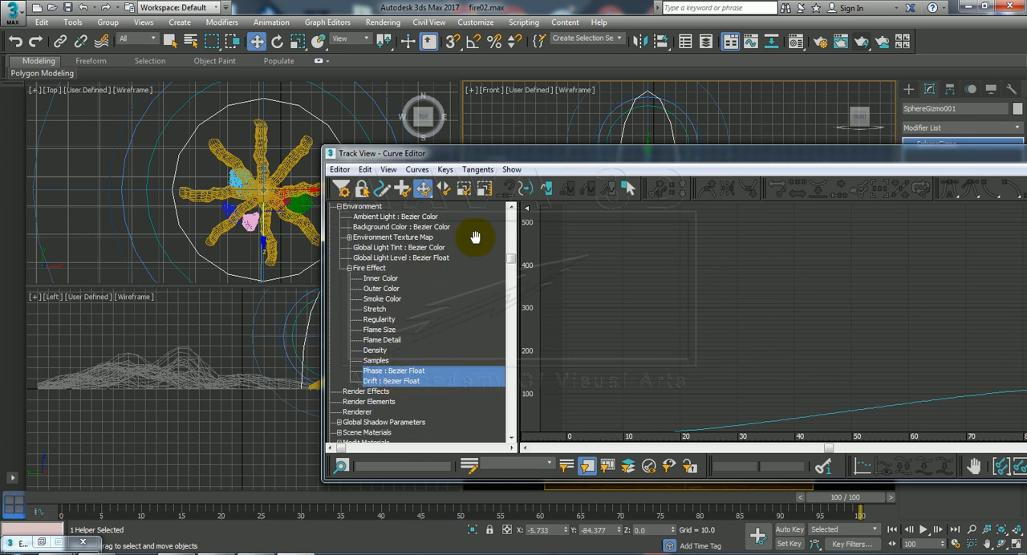
drag(492, 154, 243, 120)
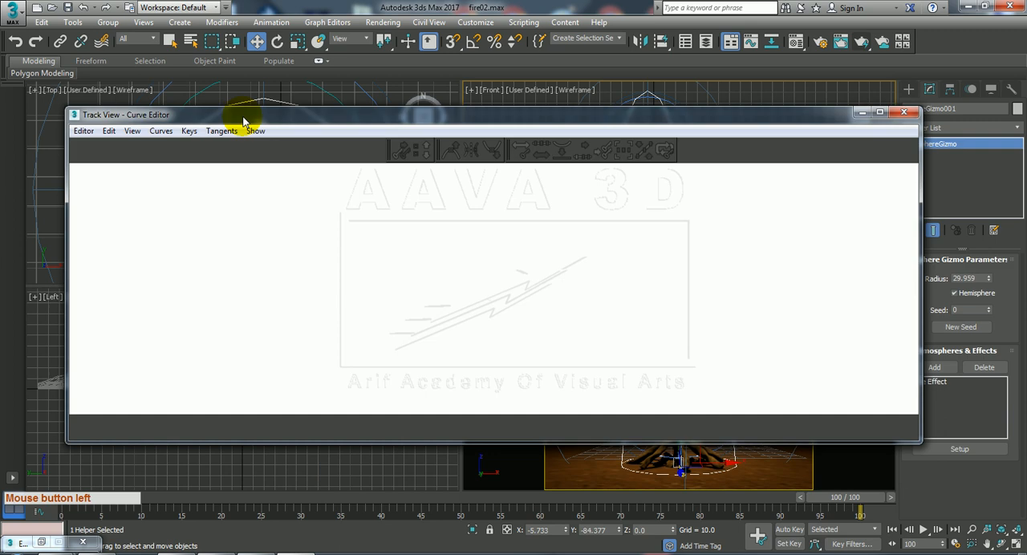
scroll(767, 291, down, 5)
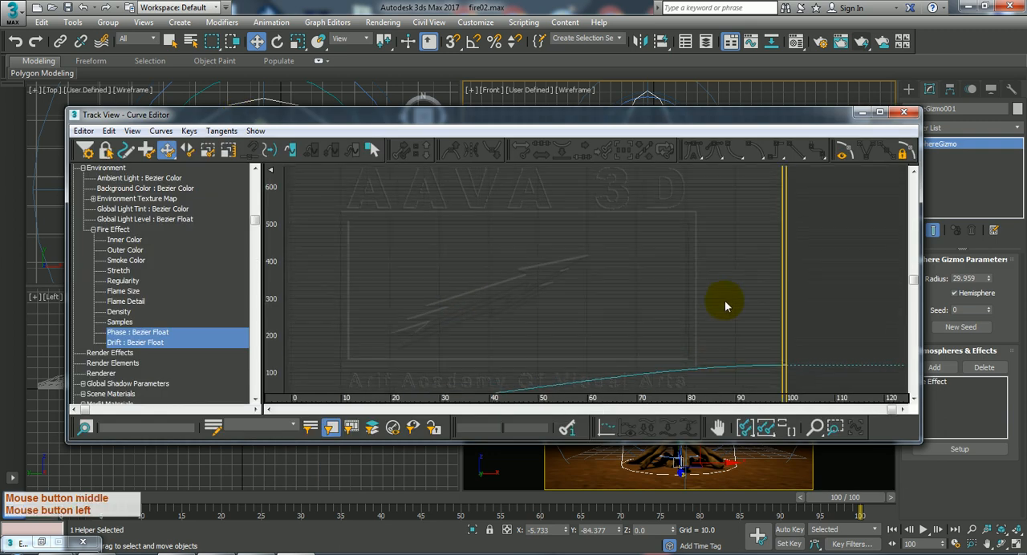
scroll(701, 327, up, 1)
scroll(701, 327, down, 1)
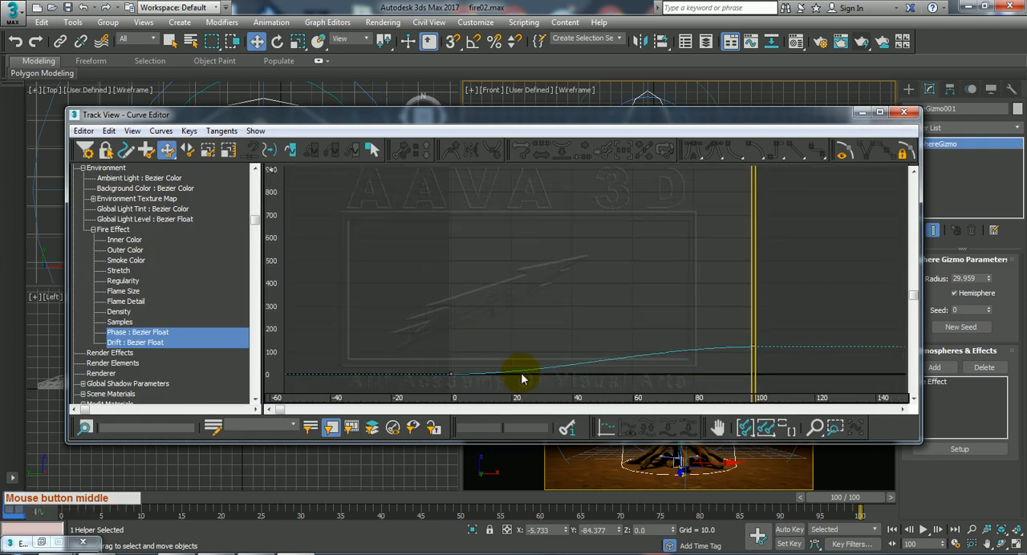
Set the tangents of all Phase and Drift keys to linear and close the Curve Editor.
click(725, 364)
drag(534, 393, 407, 398)
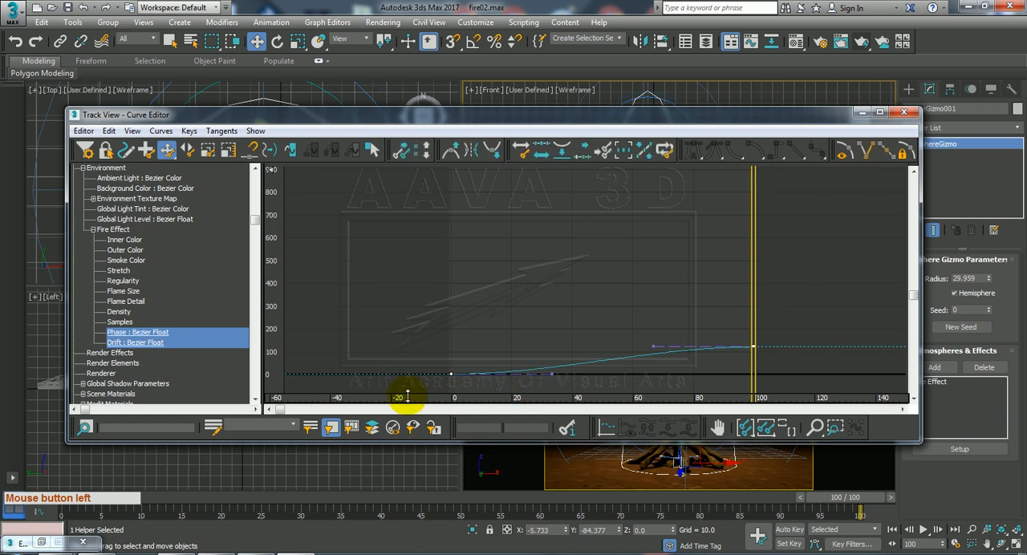
click(797, 151)
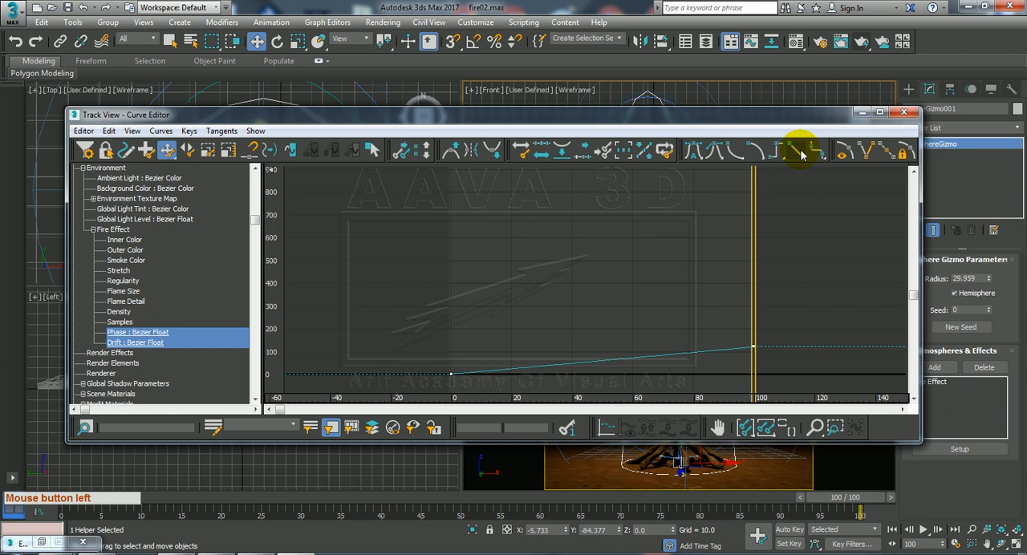
click(904, 114)
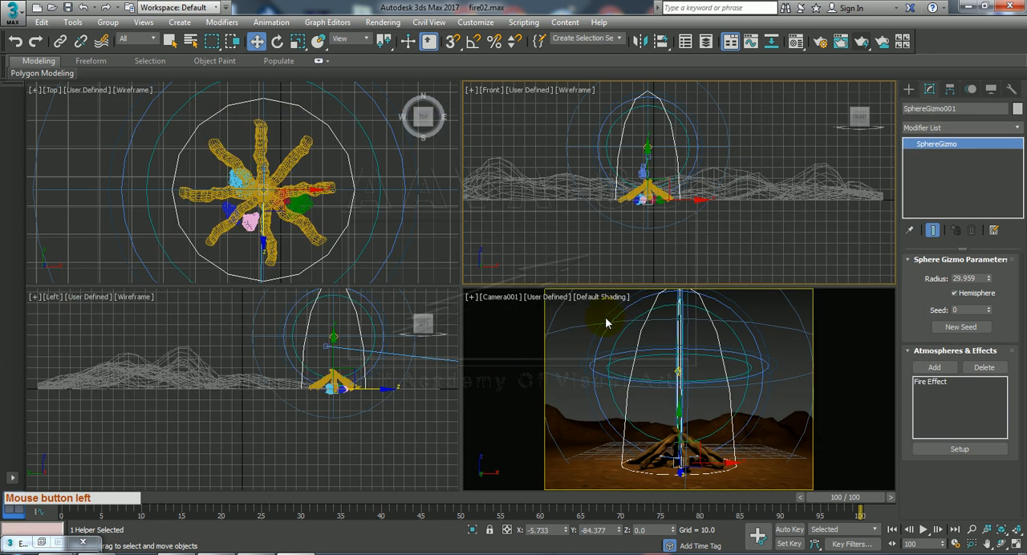
Enable Far Attenuation on the omni light above the campfire, with Start at 49.92 and End at 97.131.
click(501, 341)
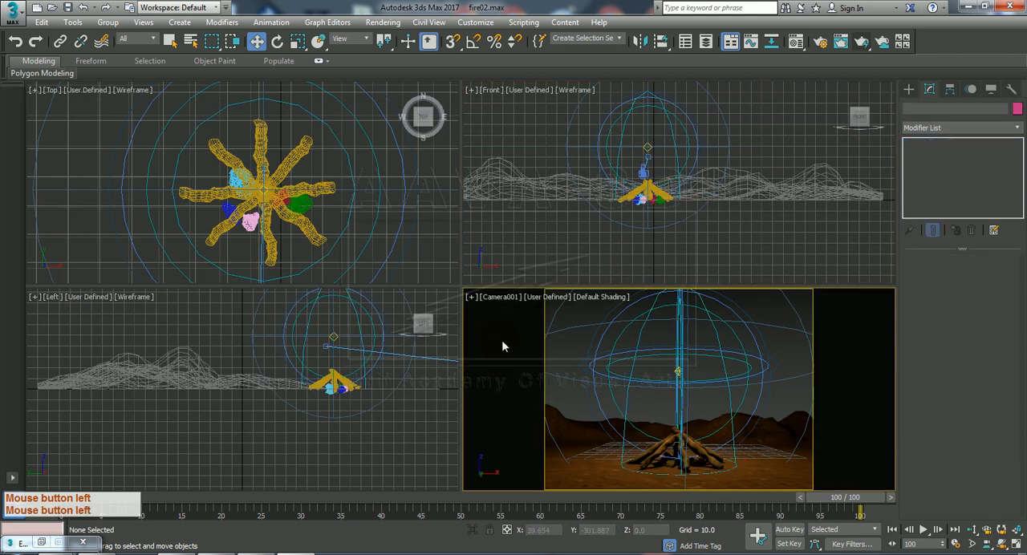
click(678, 370)
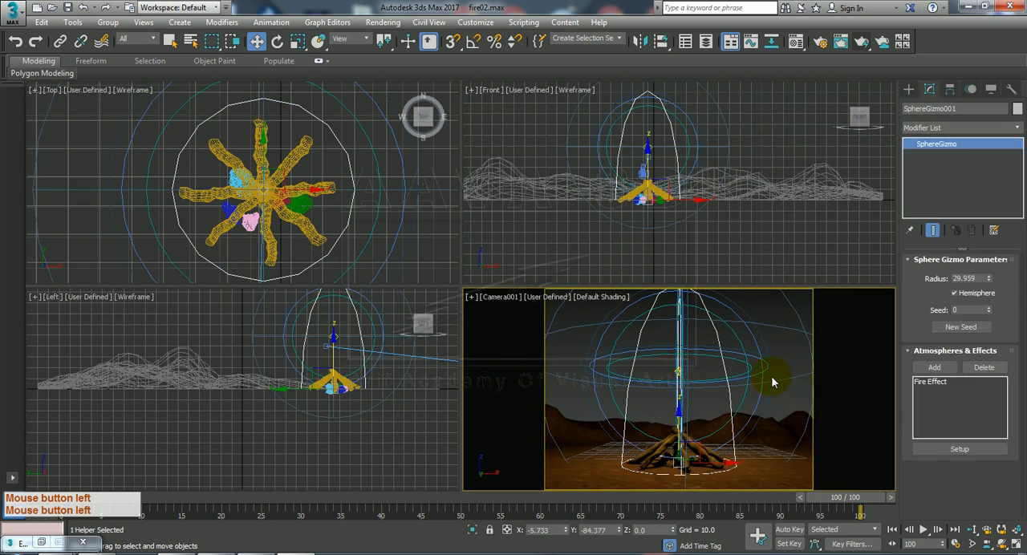
click(670, 365)
click(678, 369)
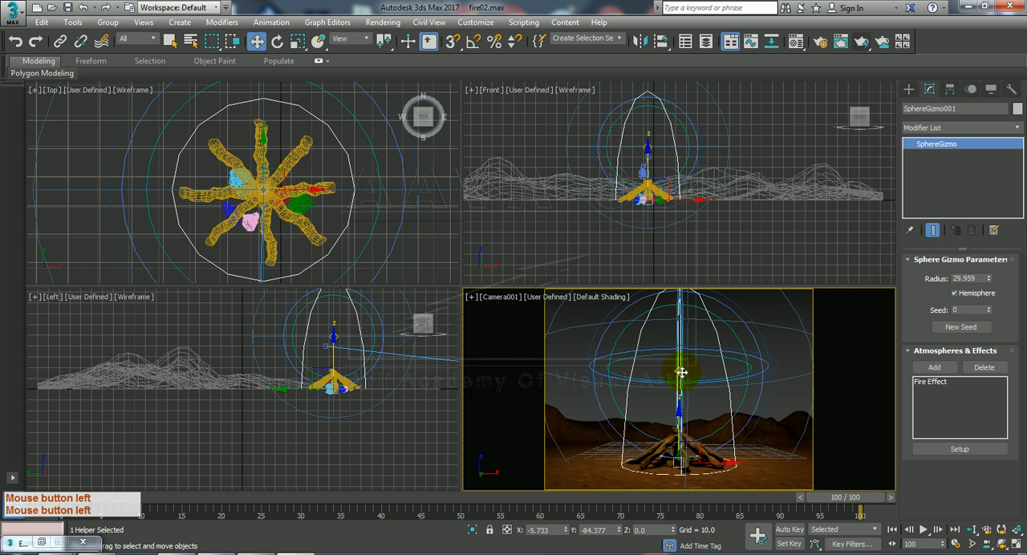
click(681, 372)
click(763, 131)
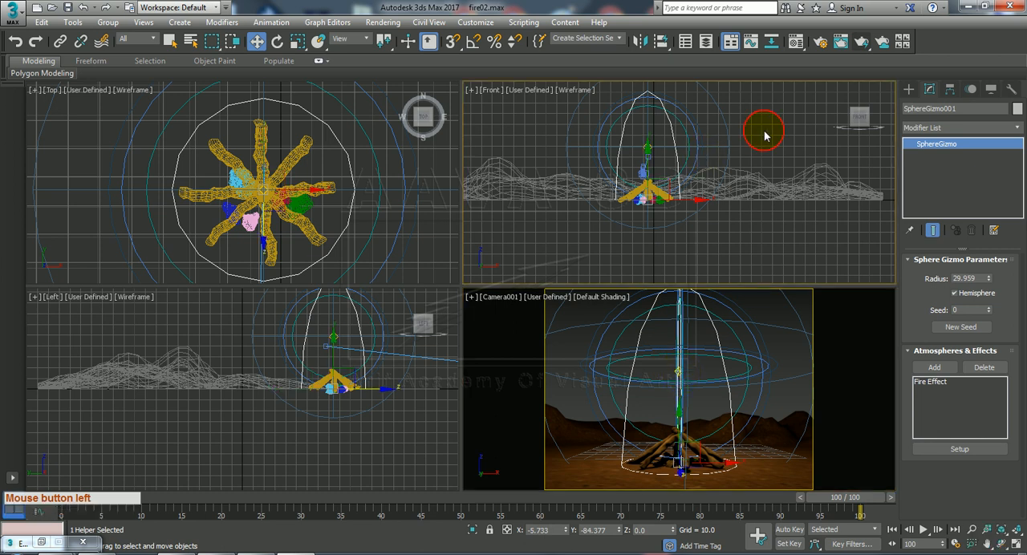
click(647, 147)
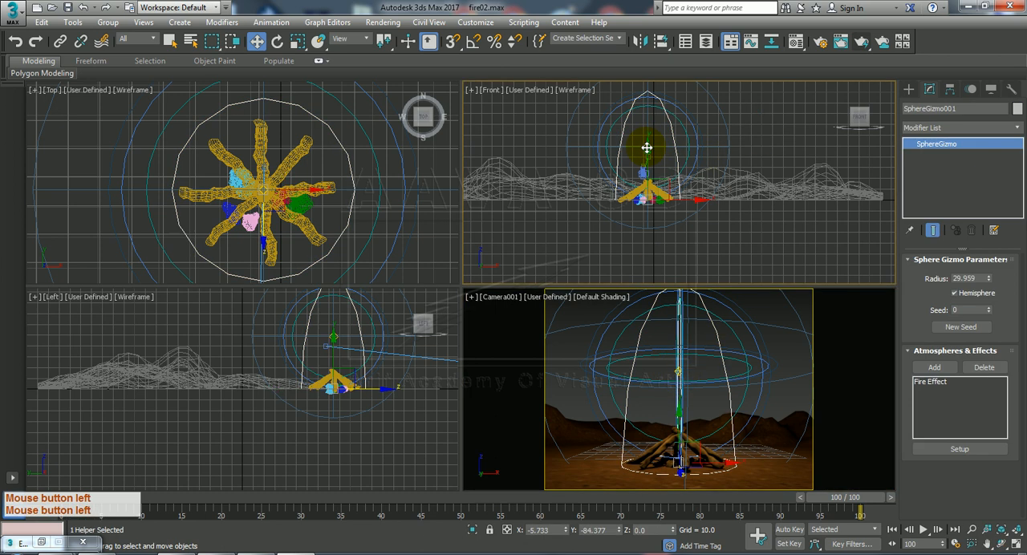
click(778, 129)
click(650, 147)
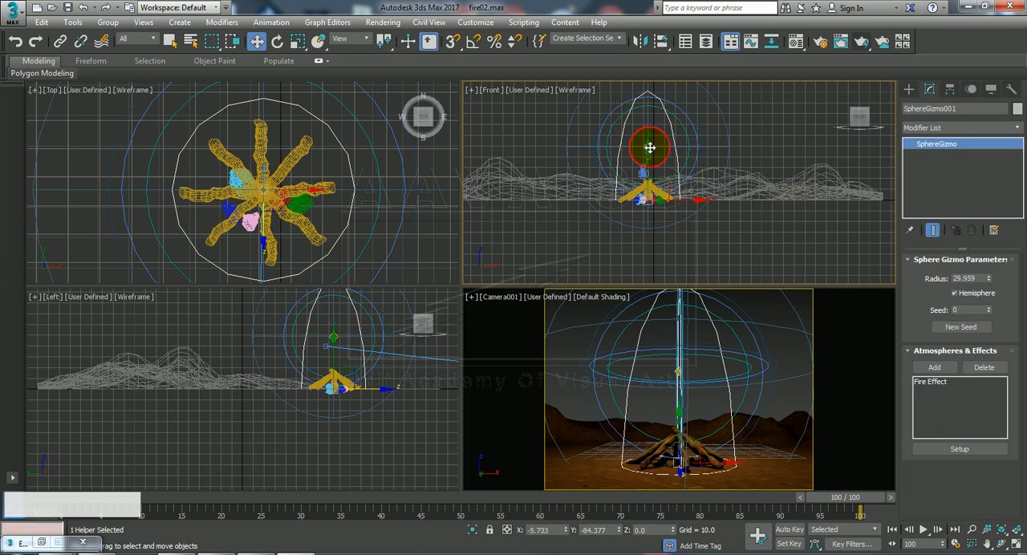
click(650, 148)
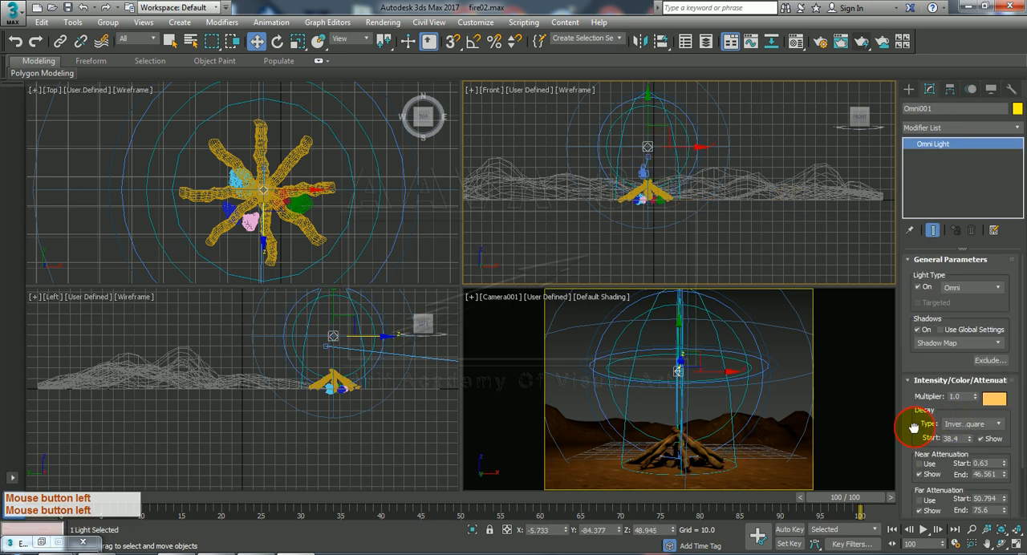
drag(913, 428, 915, 364)
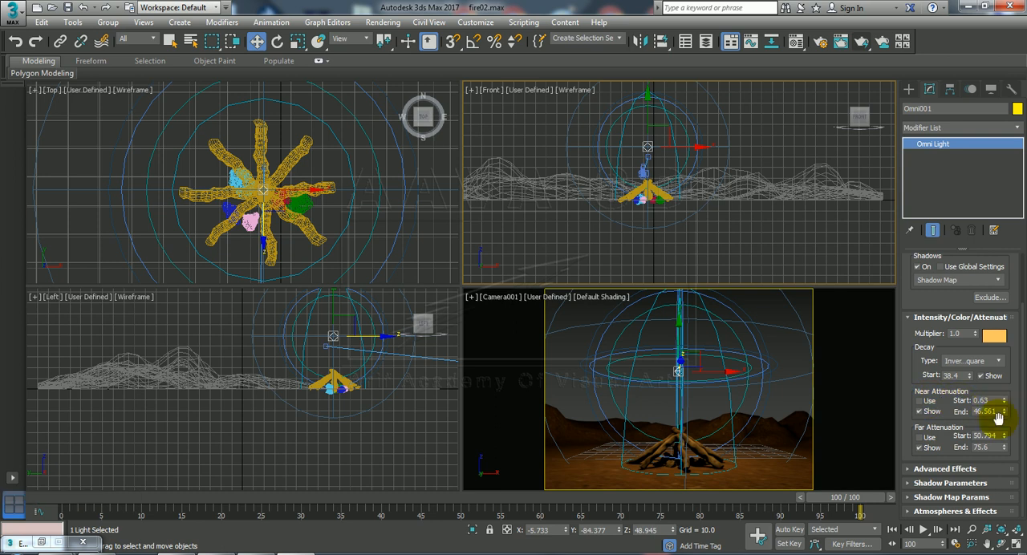
mouse_move(1005, 436)
mouse_down()
mouse_move(999, 465)
mouse_move(1001, 442)
mouse_up()
click(922, 438)
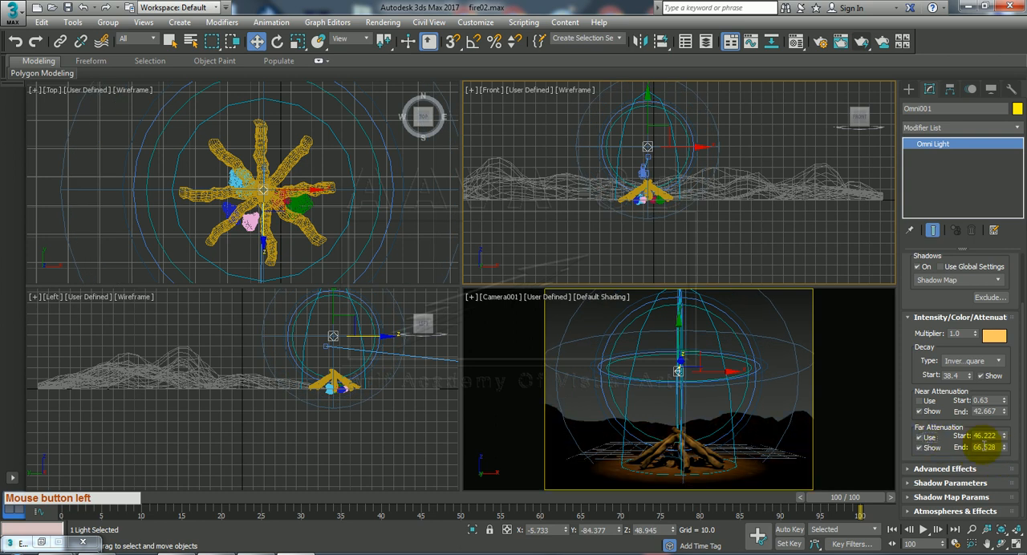
mouse_move(1006, 450)
mouse_down()
mouse_move(1008, 409)
mouse_move(1017, 415)
mouse_move(1006, 433)
mouse_up()
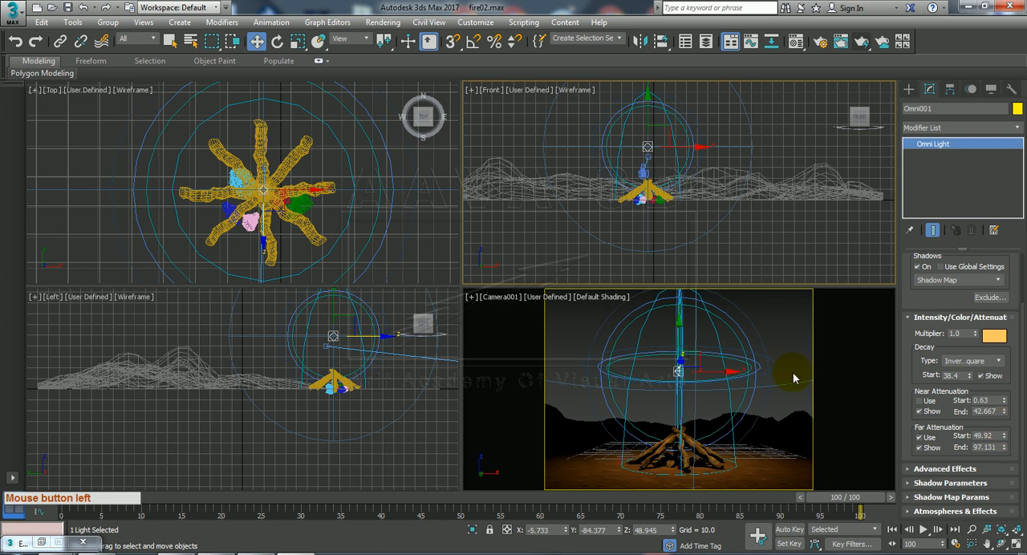
Render the Camera001 view to check the far attenuation, and close the rendered frame.
click(554, 331)
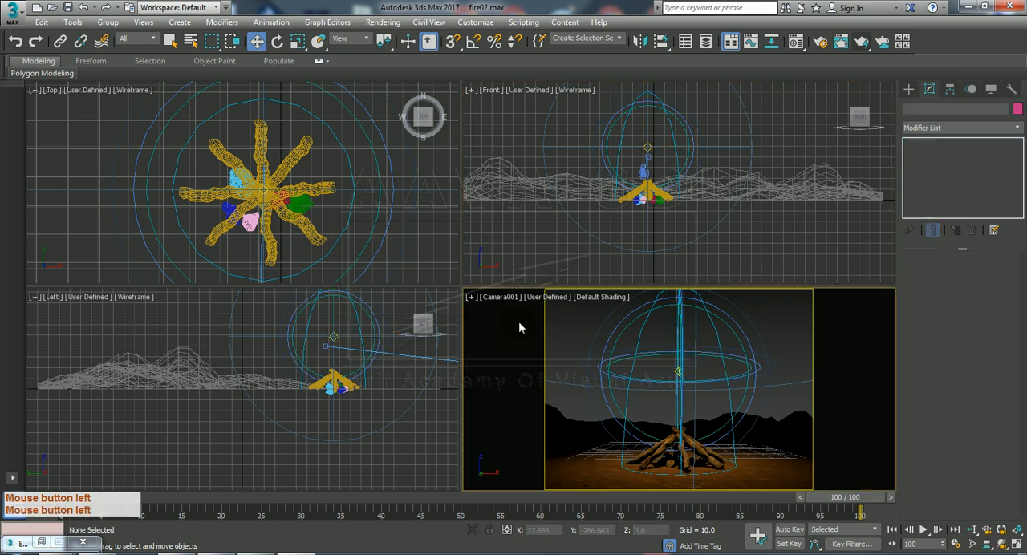
click(863, 43)
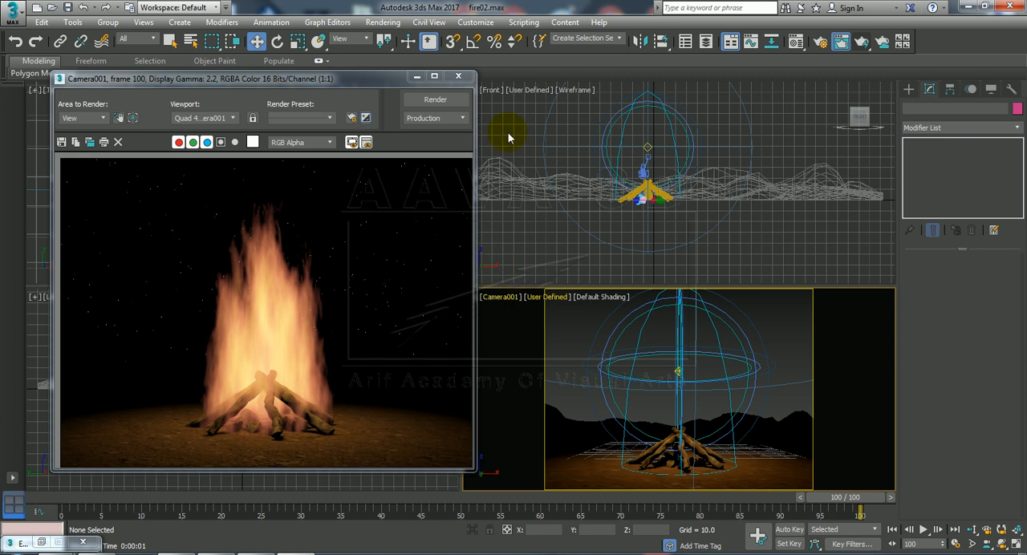
click(459, 77)
Enable the omni light's Near Attenuation and extend its Far Attenuation End to 223.401.
click(681, 370)
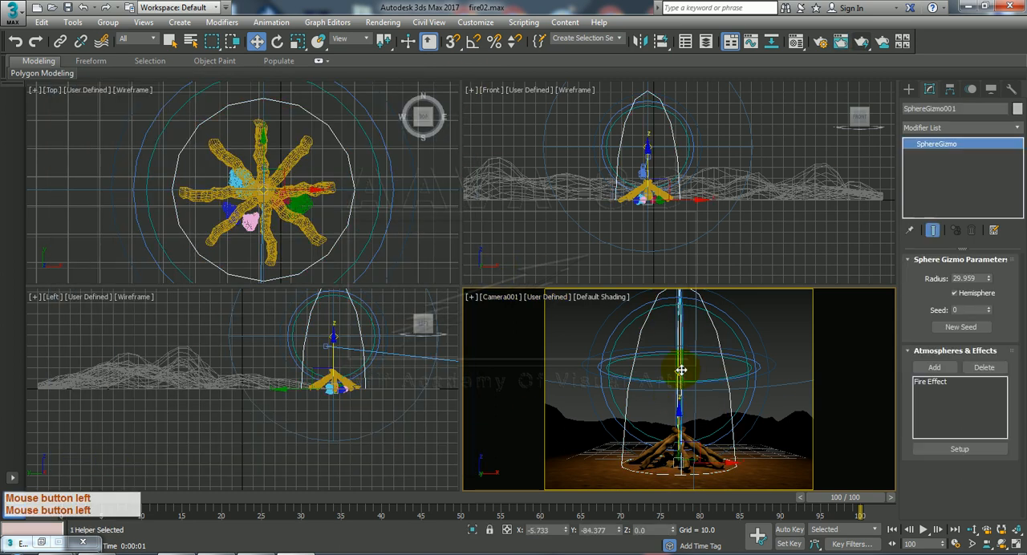
click(680, 372)
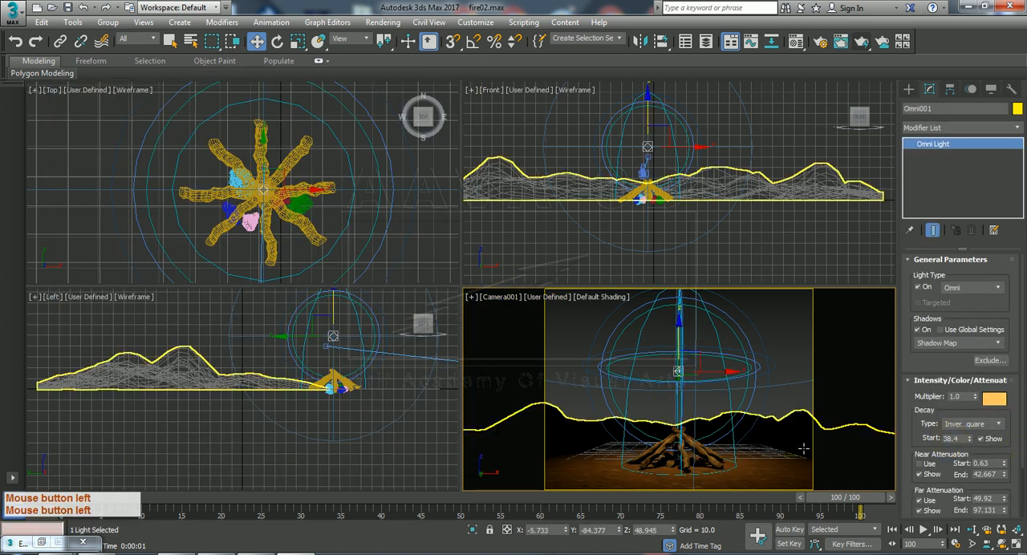
click(922, 463)
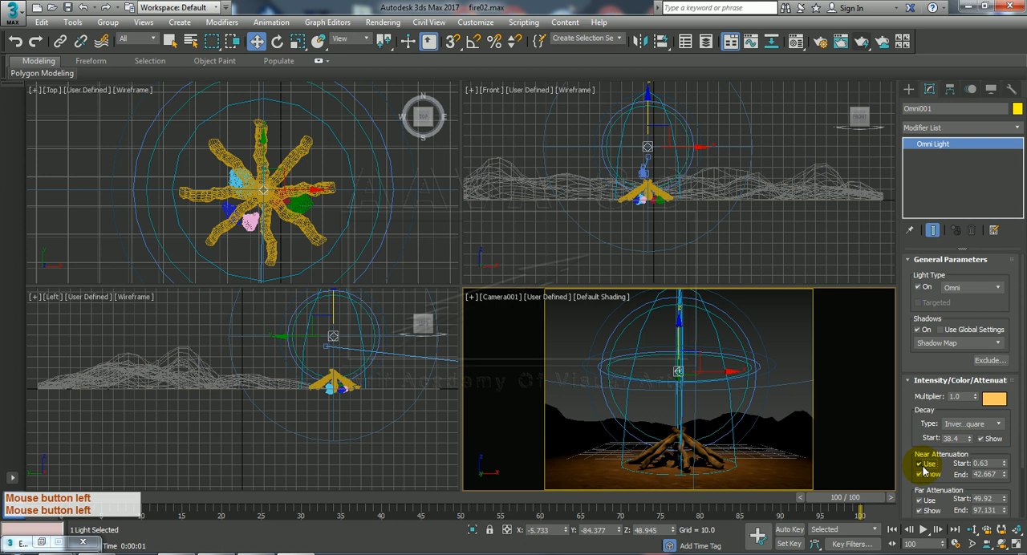
drag(905, 480, 918, 417)
drag(1007, 449, 1, 377)
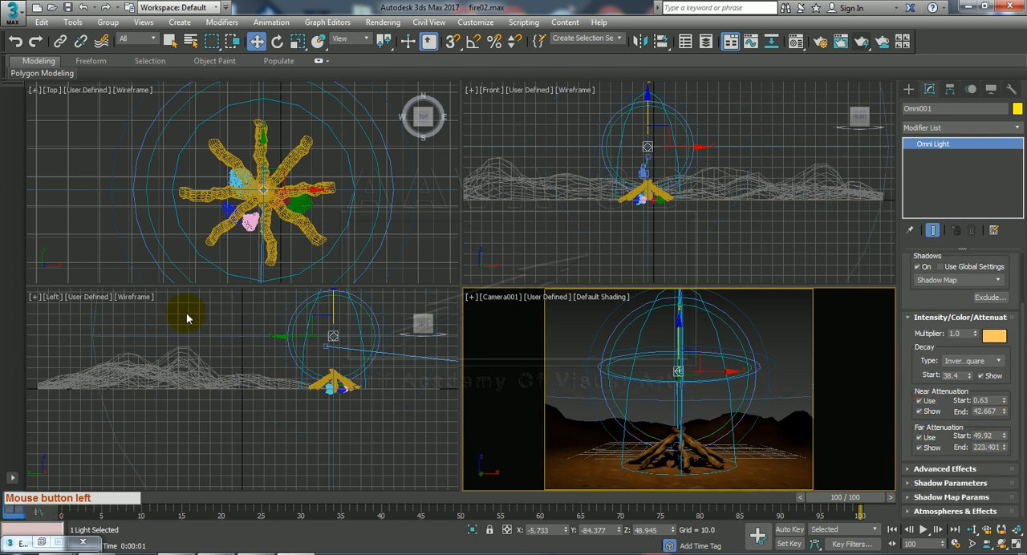
Render Camera001 again to examine the campfire with the extended light range, and close the rendered frame.
click(496, 337)
click(861, 41)
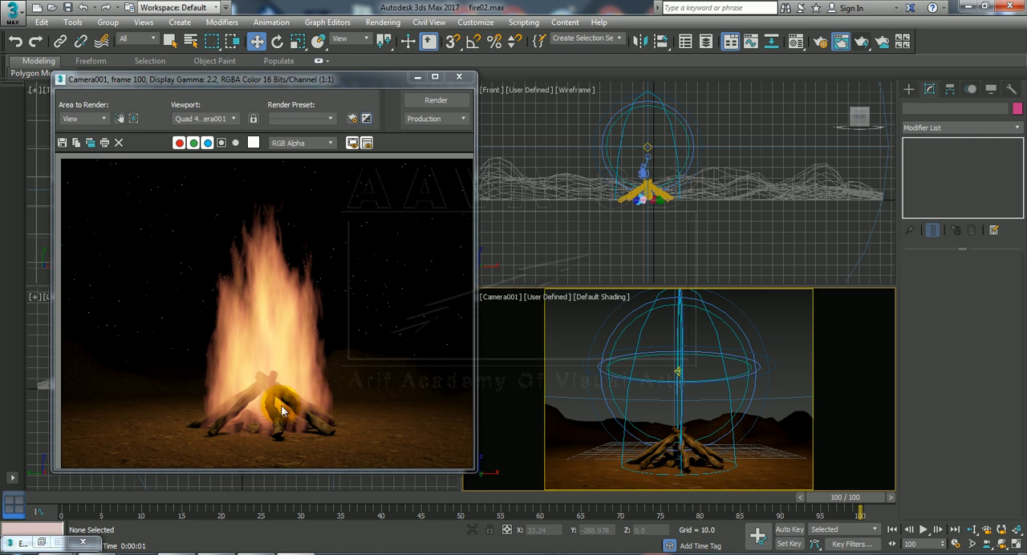
click(283, 284)
click(459, 77)
Bring up the Render Setup and set the time output to the frame range 0 to 100.
click(820, 41)
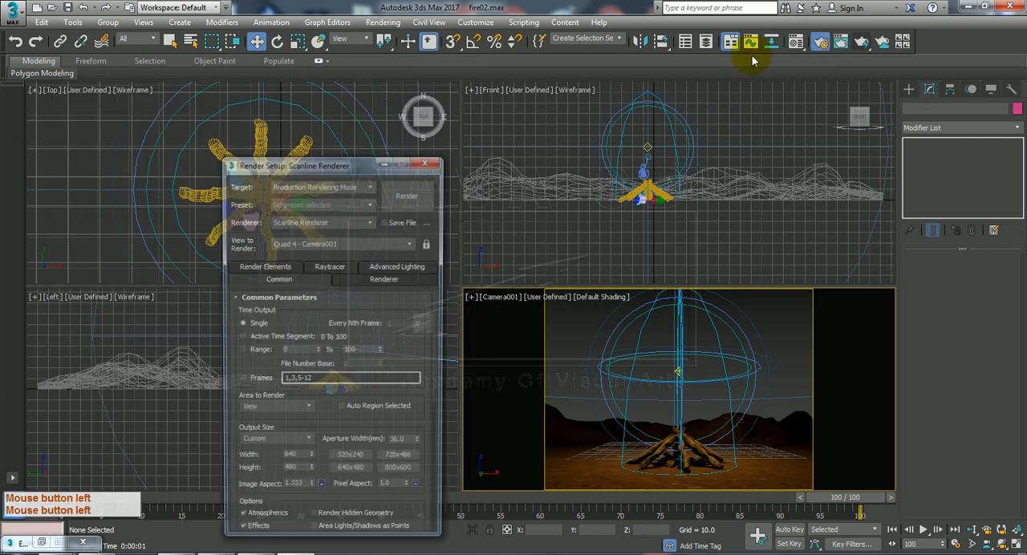
drag(326, 165, 483, 121)
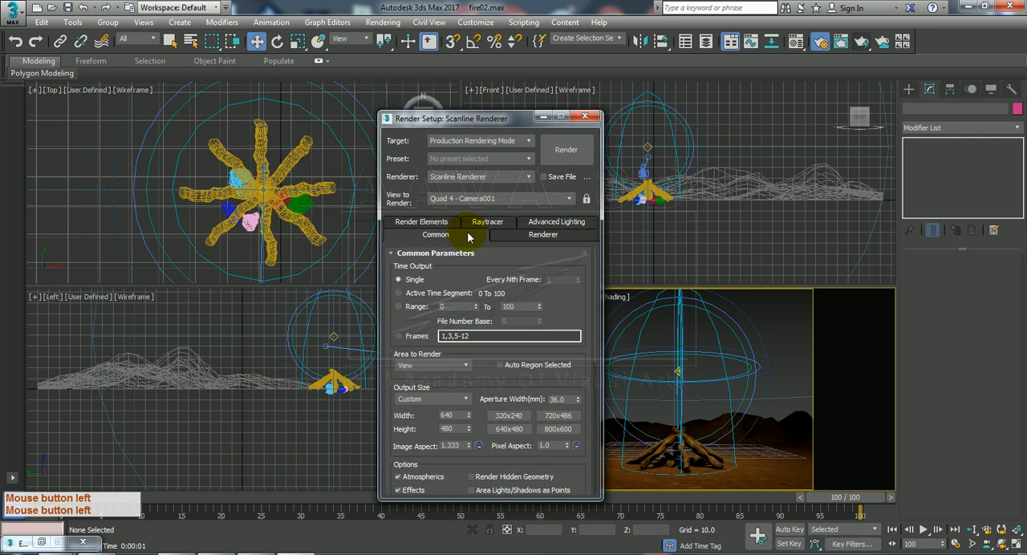
click(406, 308)
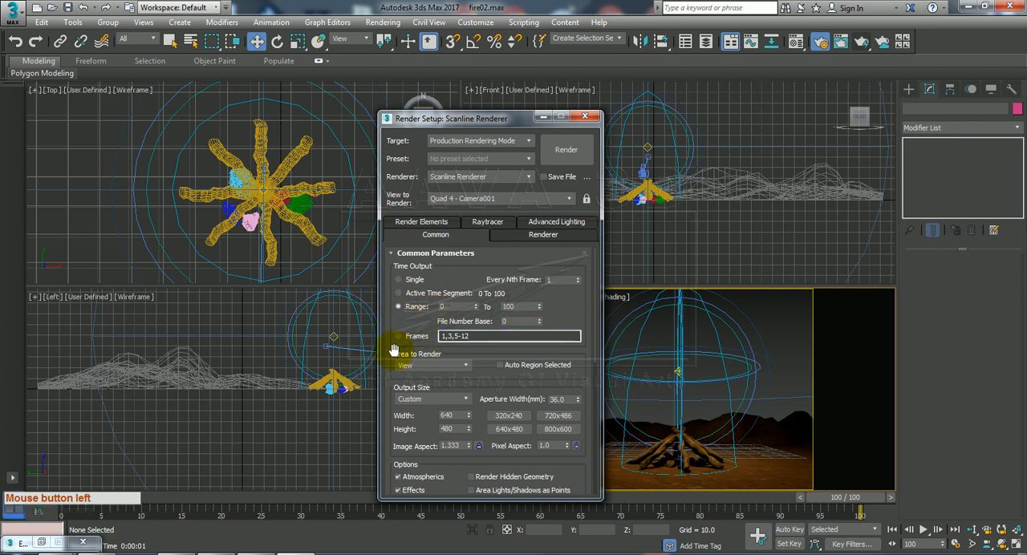
Set the render output to save as the AVI file fireEffects.avi in the D:\[00ch00] folder.
drag(393, 354, 399, 199)
drag(549, 392, 554, 319)
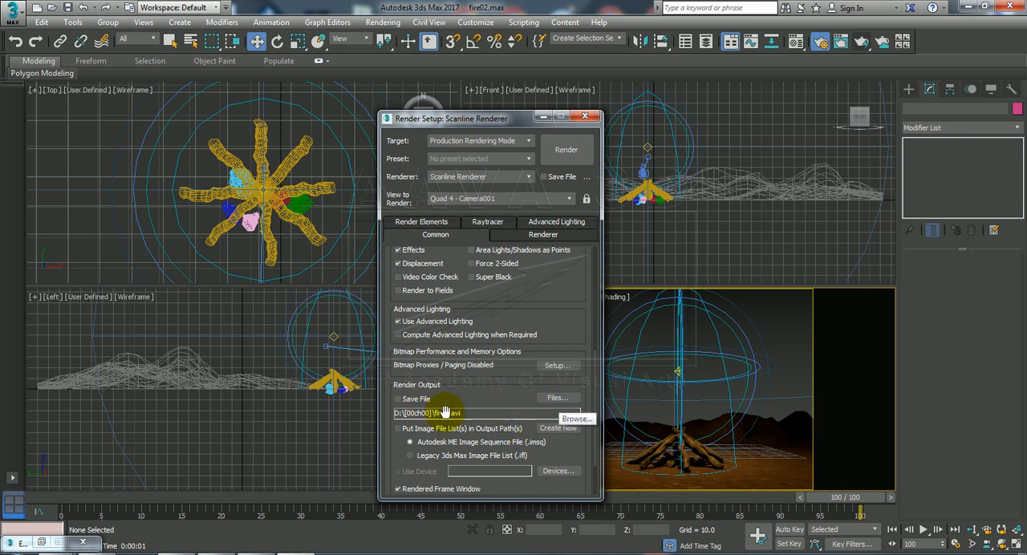
click(553, 399)
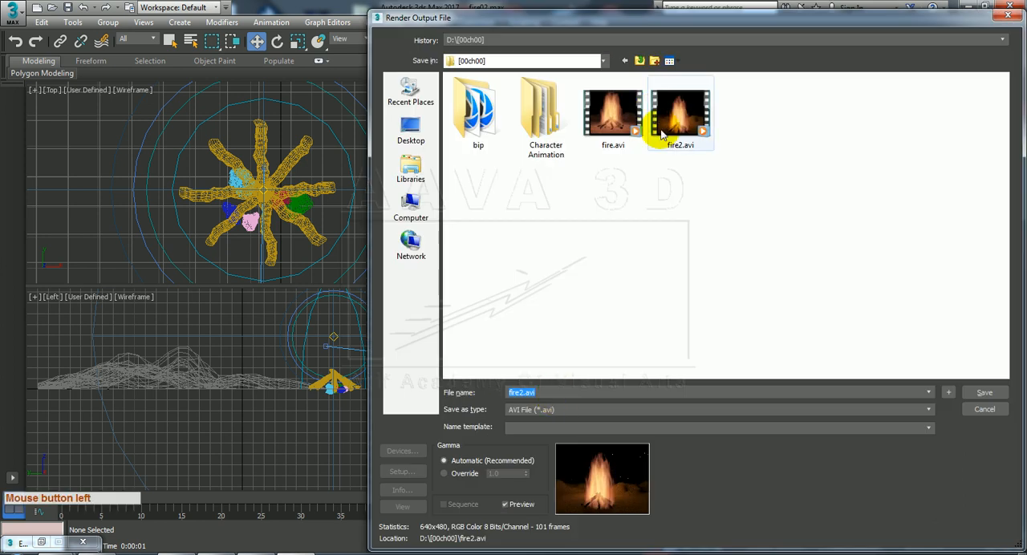
click(652, 127)
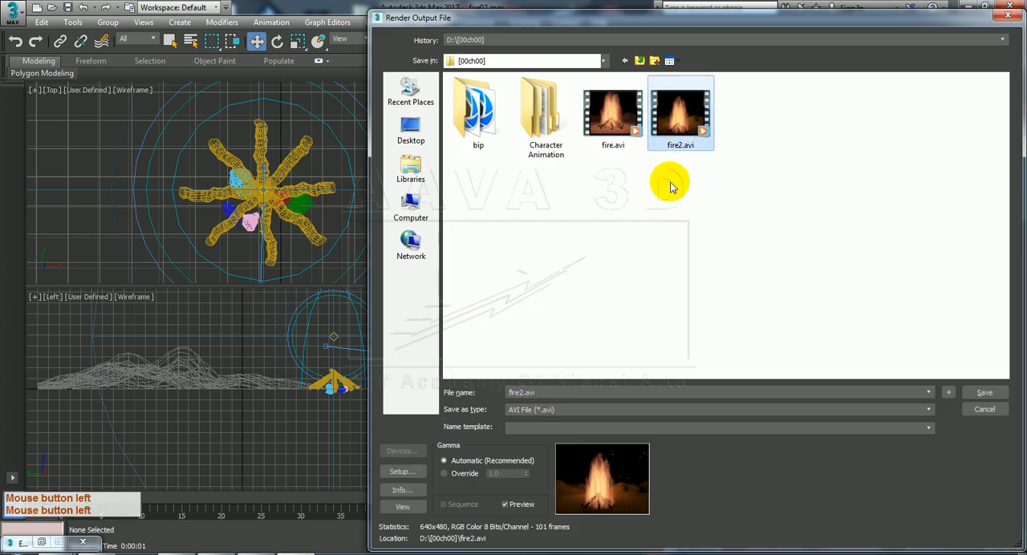
click(520, 393)
click(522, 393)
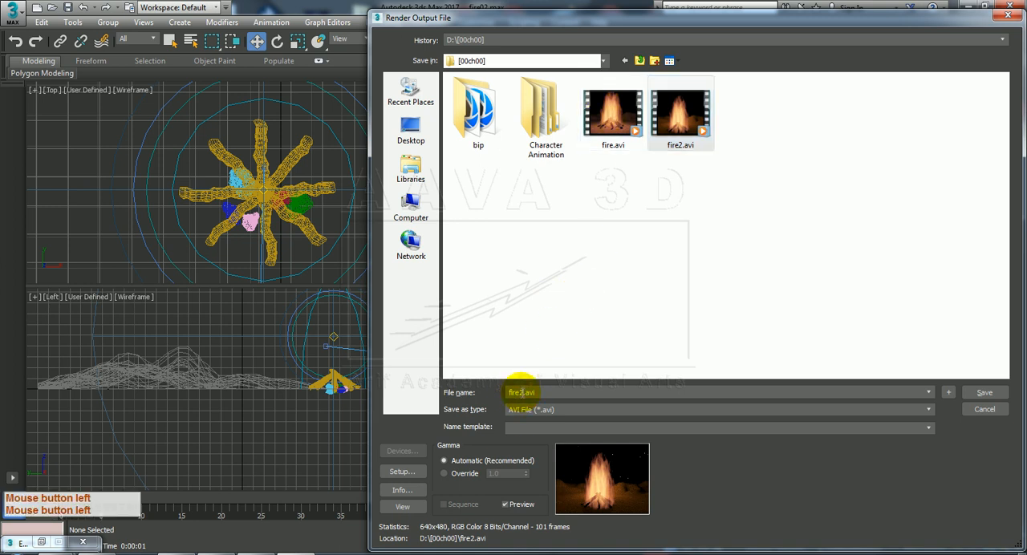
key(BackSpace)
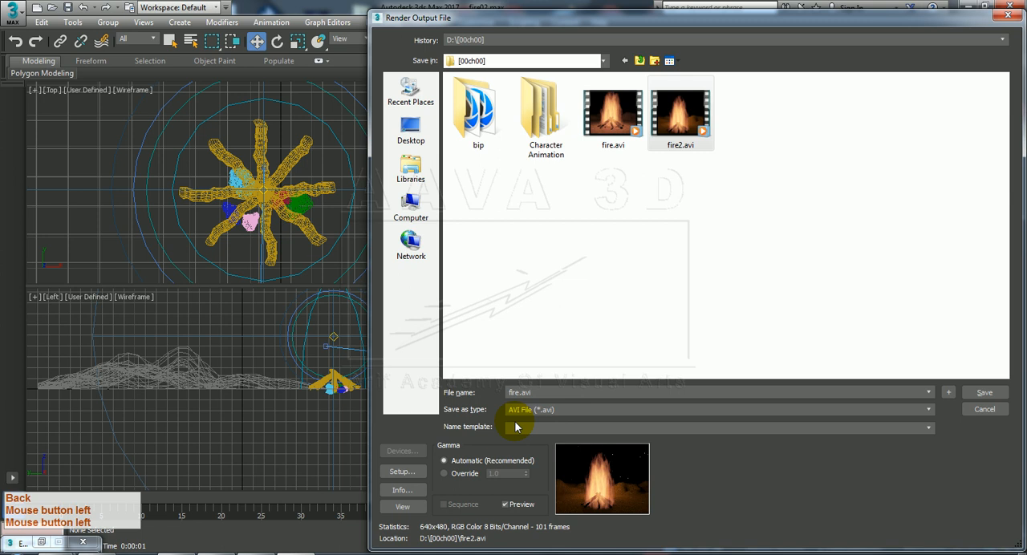
text(Effects)
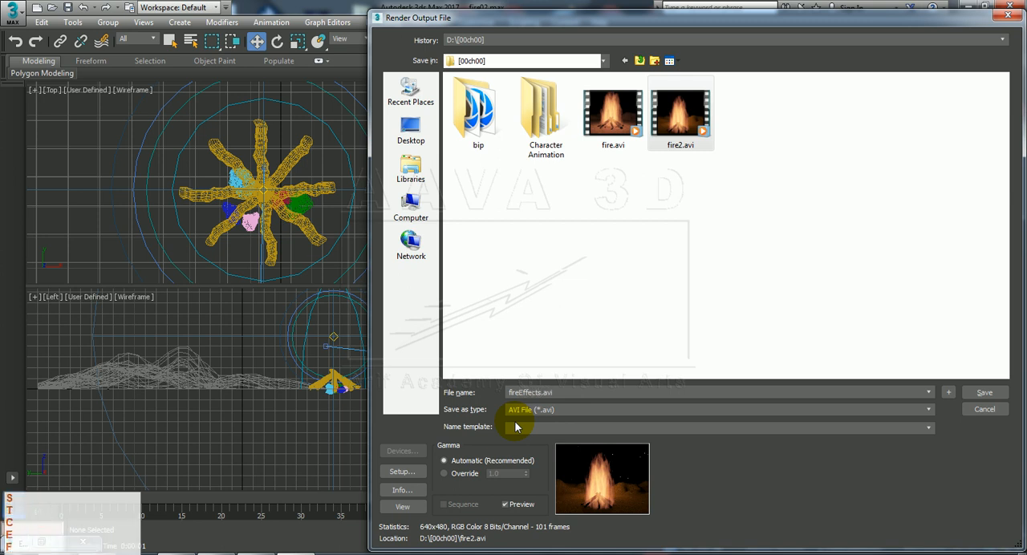
text(3)
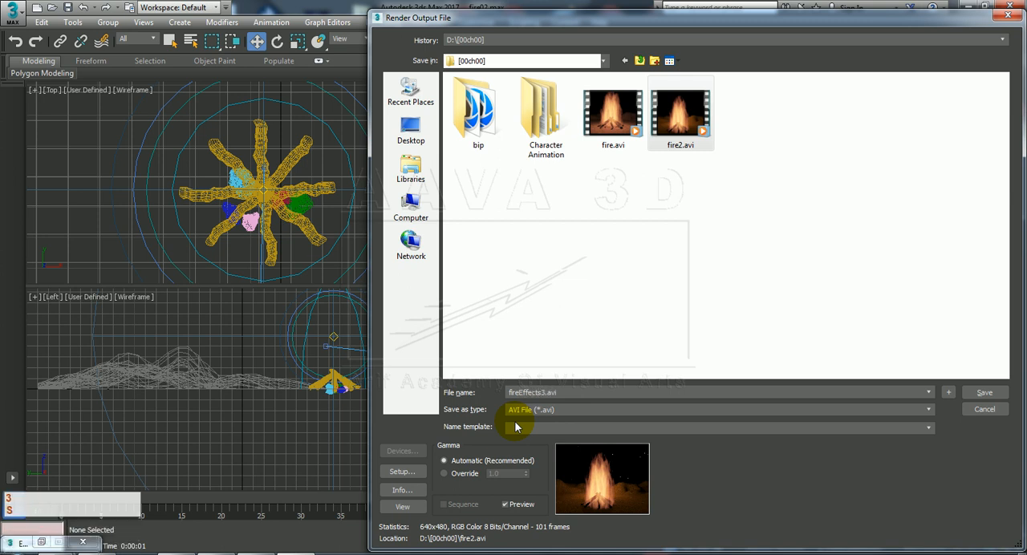
key(BackSpace)
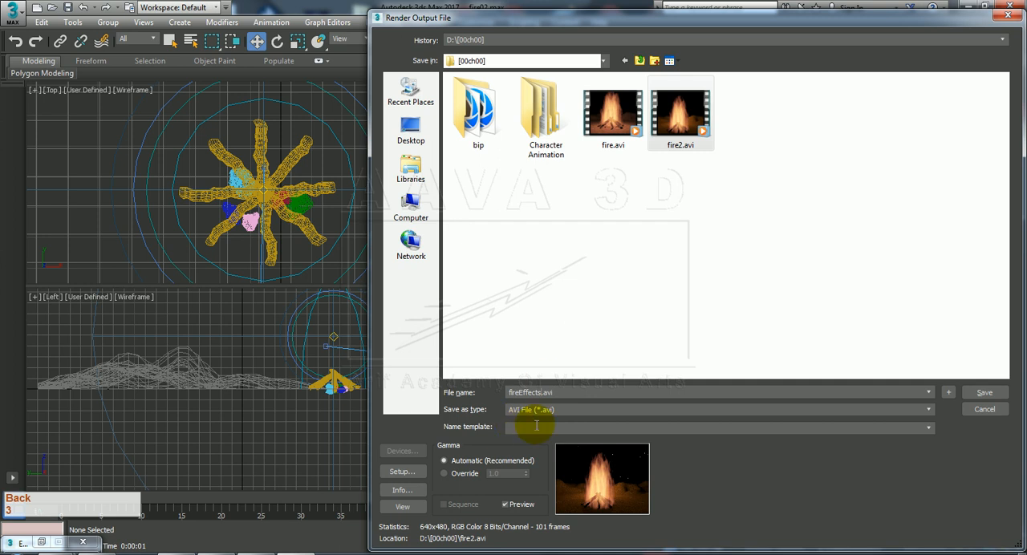
click(982, 394)
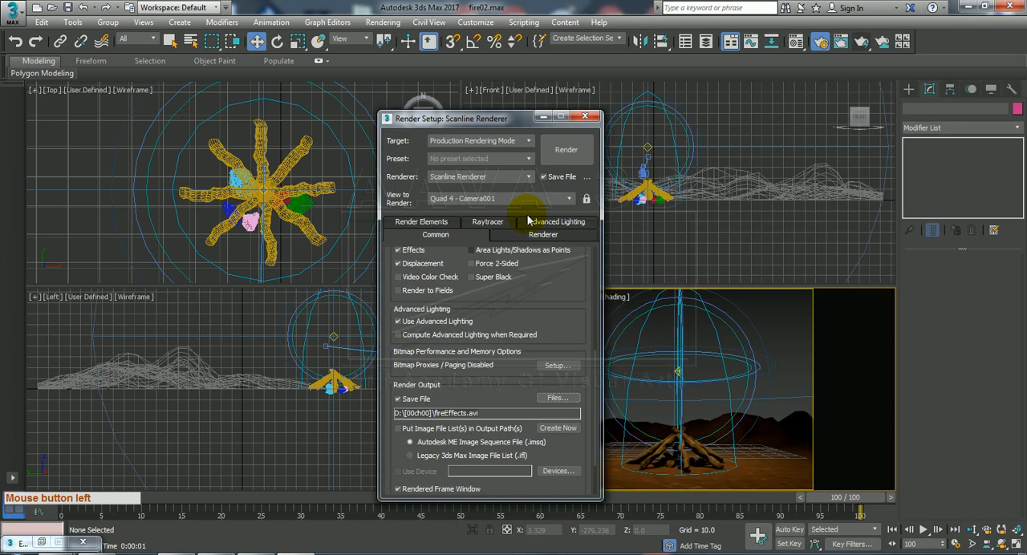
Render the Camera001 frame range to fireEffects.avi, review the rendering progress details, and close the rendered frame.
drag(502, 120, 420, 108)
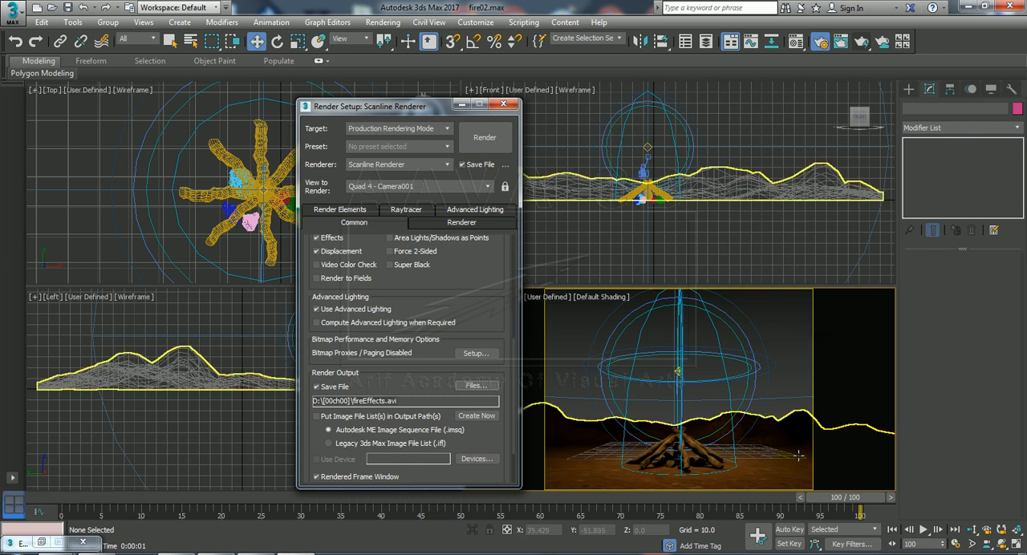
drag(401, 106, 299, 121)
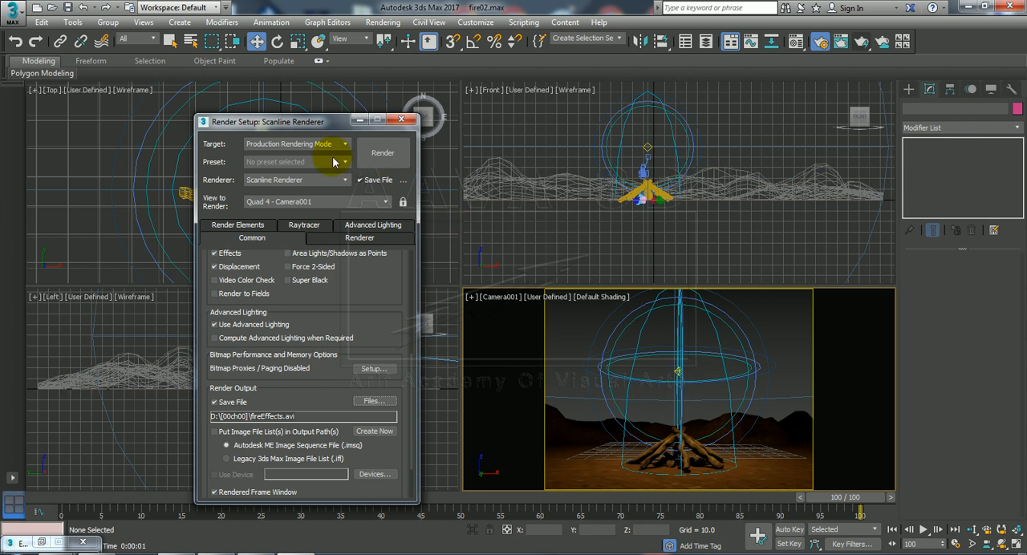
drag(336, 122, 358, 127)
click(397, 138)
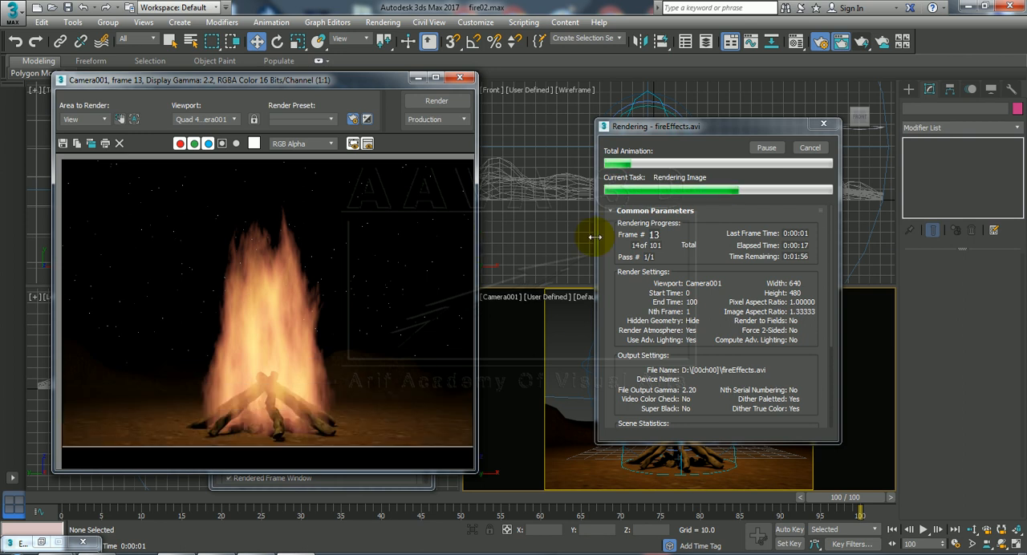
drag(714, 388, 708, 252)
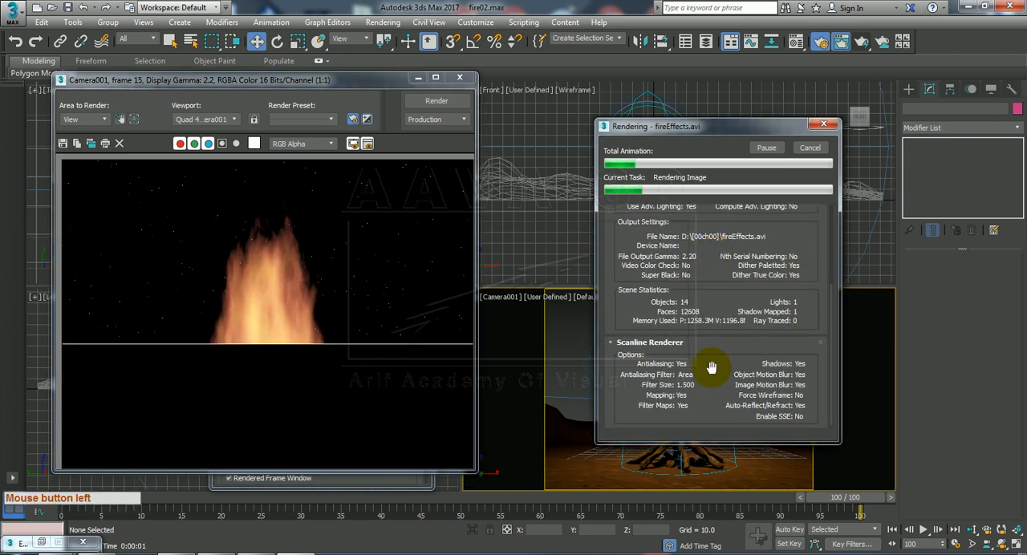
drag(718, 318, 729, 387)
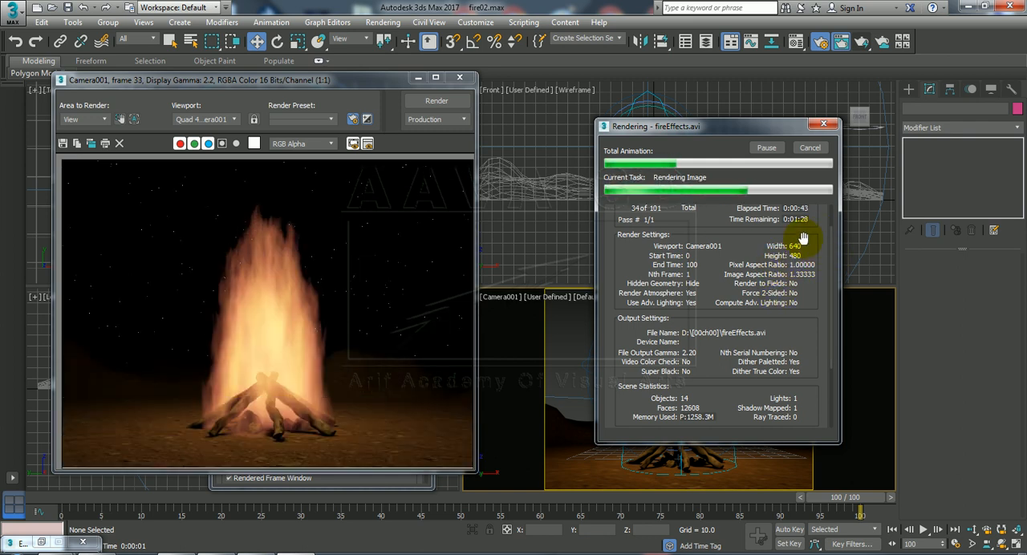
drag(747, 259, 714, 380)
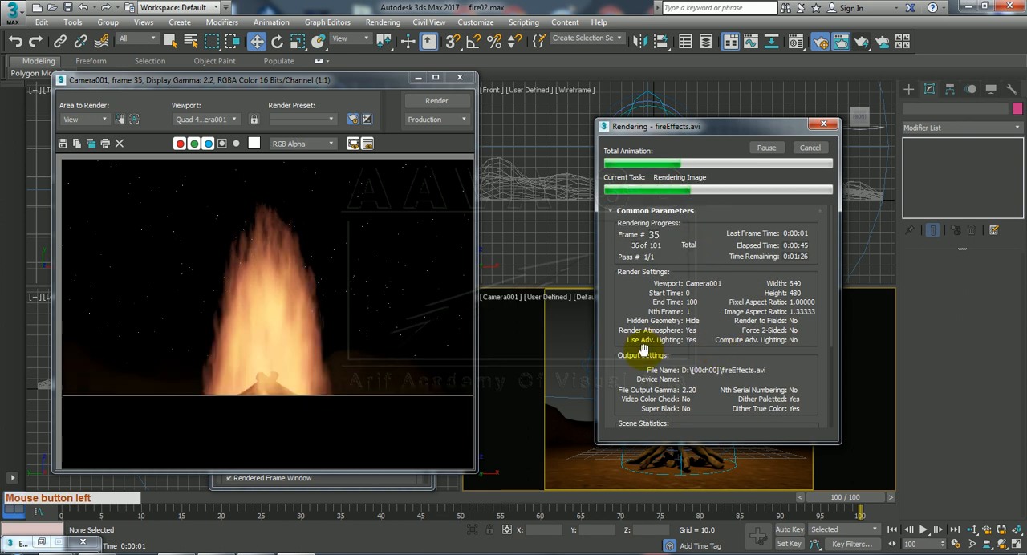
drag(619, 309, 525, 287)
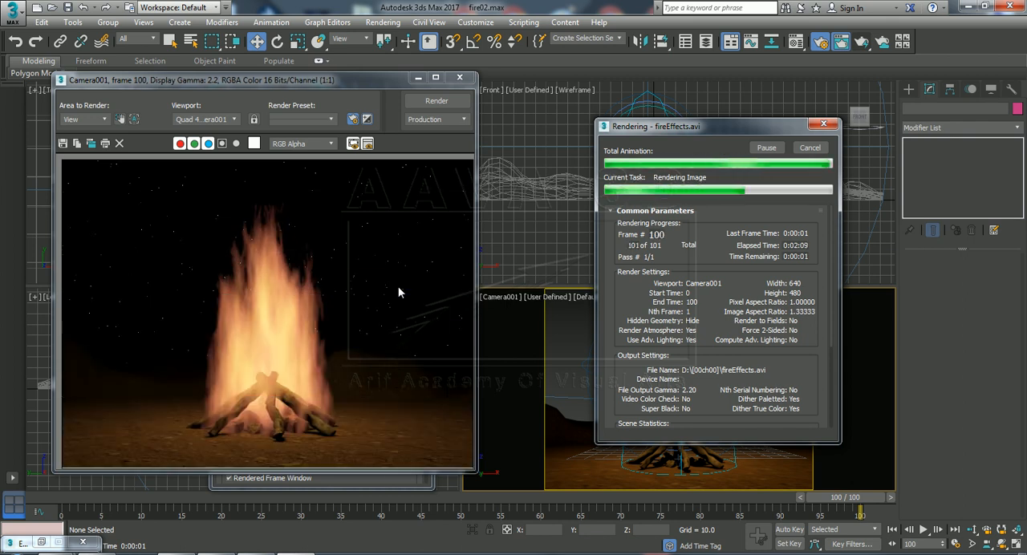
click(455, 81)
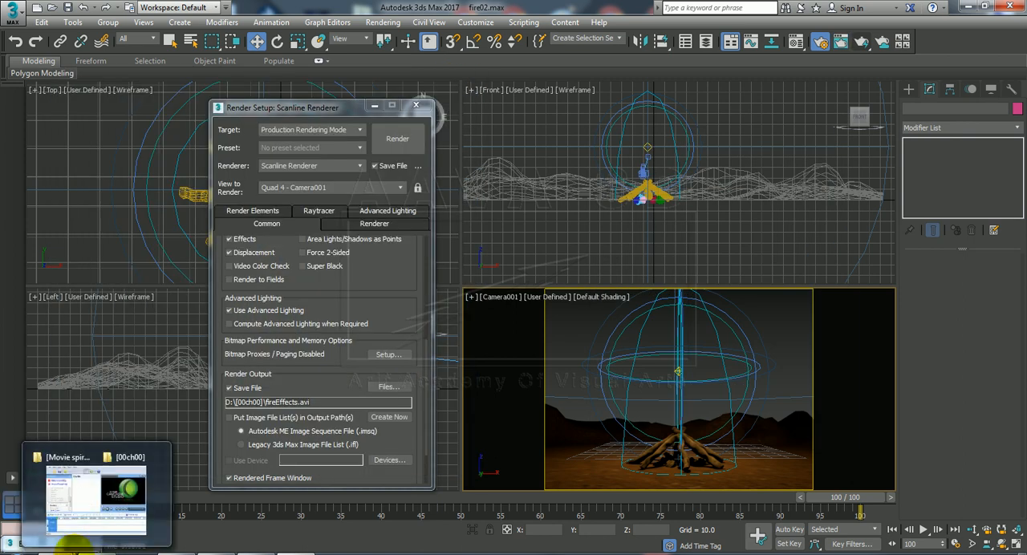
Switch to the [00ch00] folder in Windows Explorer, play fireEffects.avi in an enlarged player window, and return to 3ds Max.
mouse_move(57, 552)
click(237, 515)
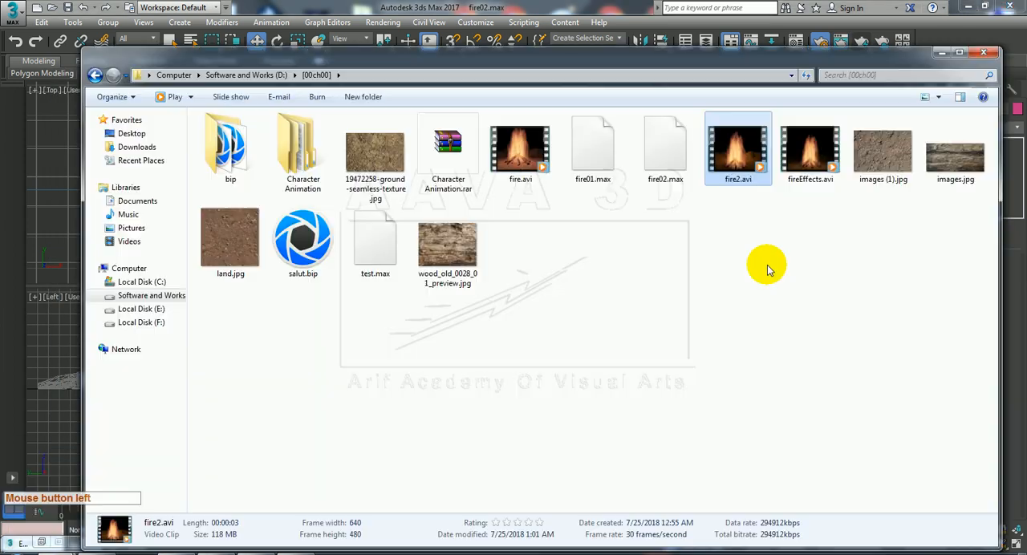
double_click(809, 152)
click(809, 153)
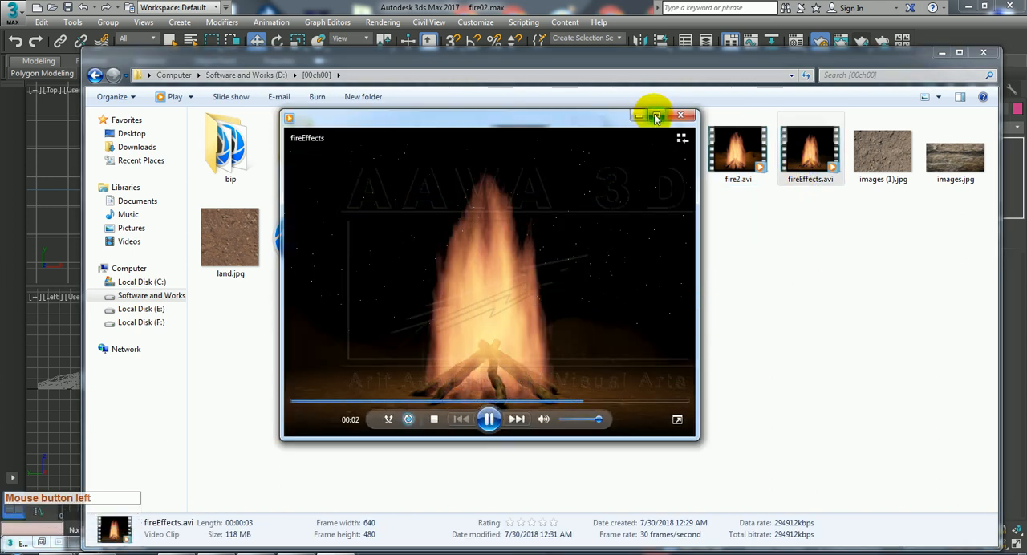
drag(696, 439, 801, 518)
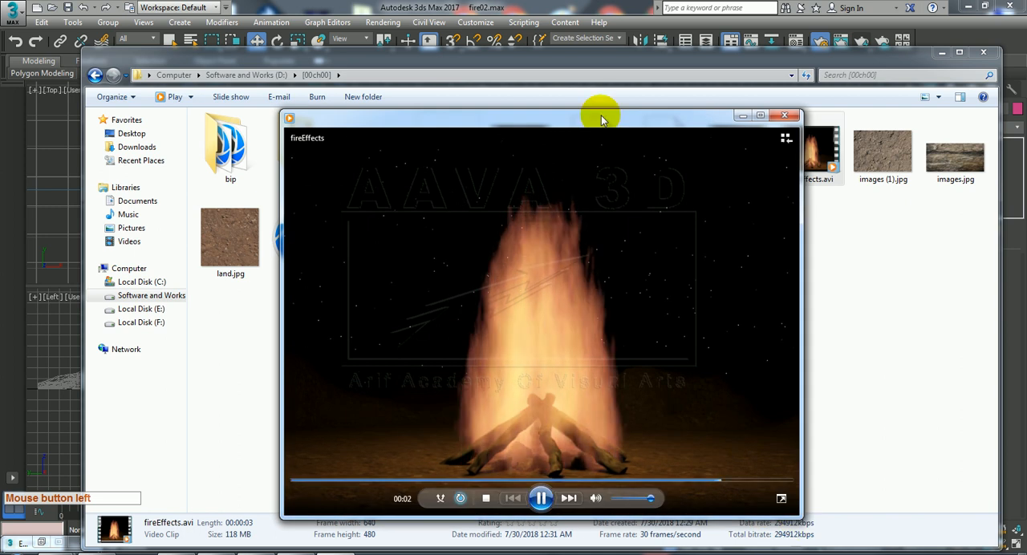
drag(586, 125, 537, 88)
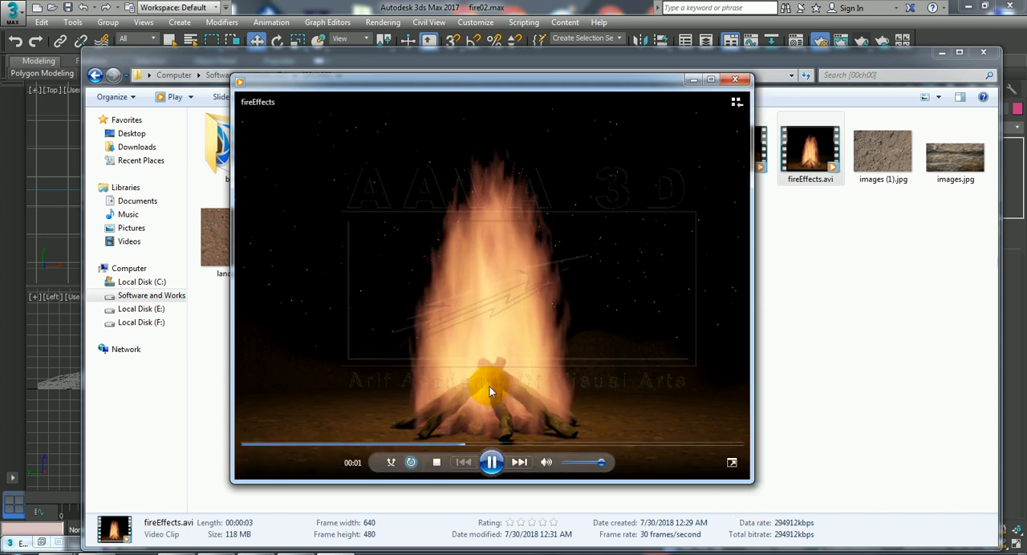
click(734, 79)
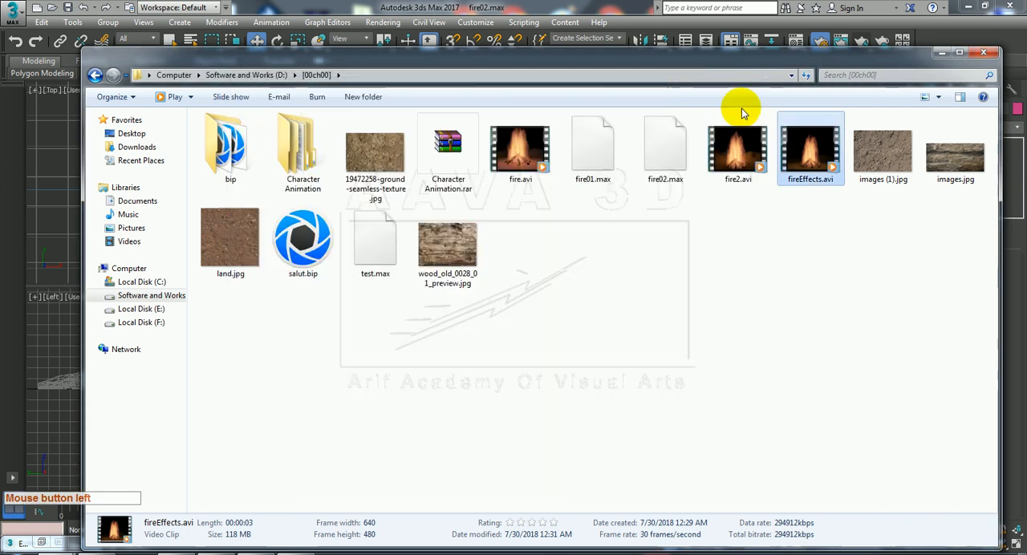
click(940, 53)
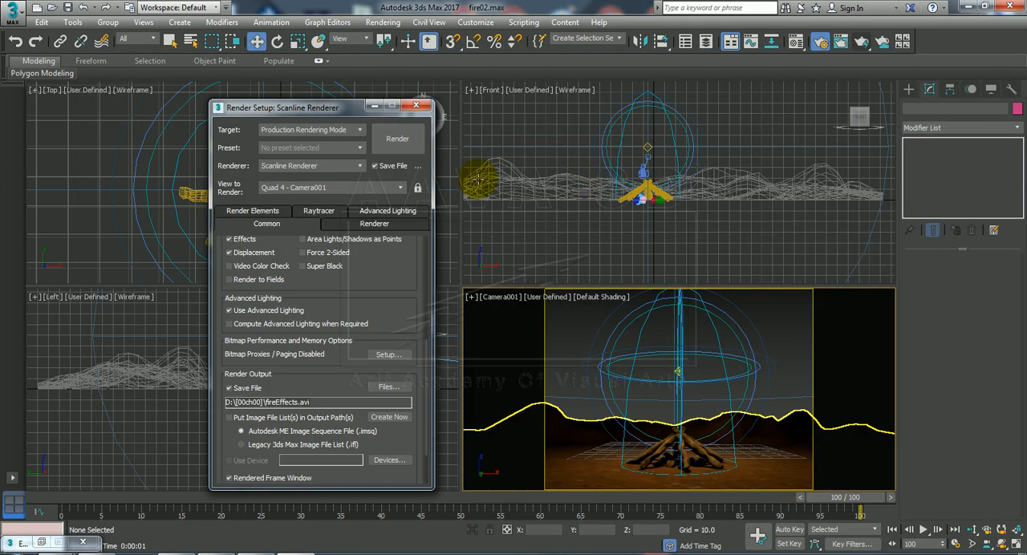
Play fireEffects.avi again from the [00ch00] folder to examine the flames and lighting, and return to 3ds Max.
click(647, 148)
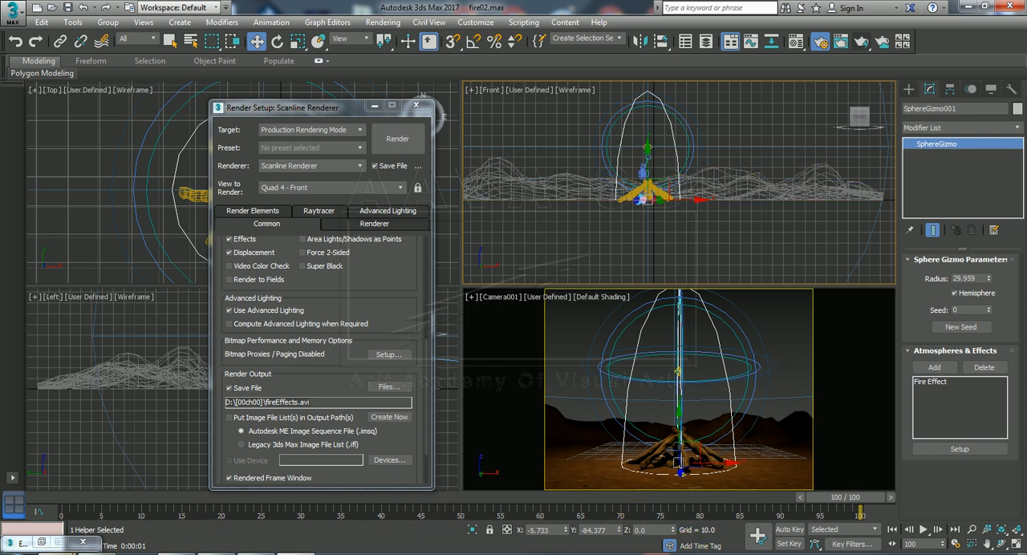
mouse_move(20, 543)
click(229, 500)
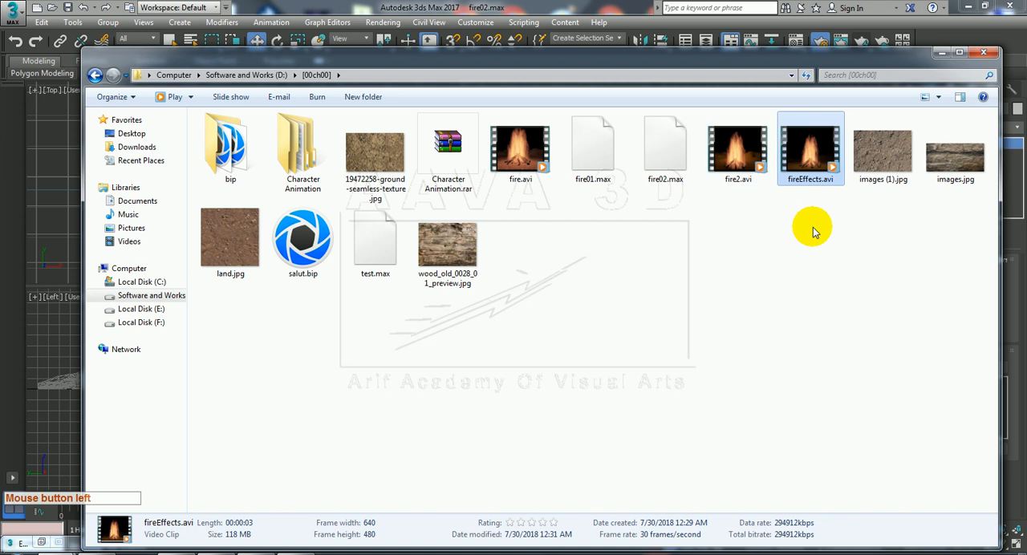
double_click(809, 168)
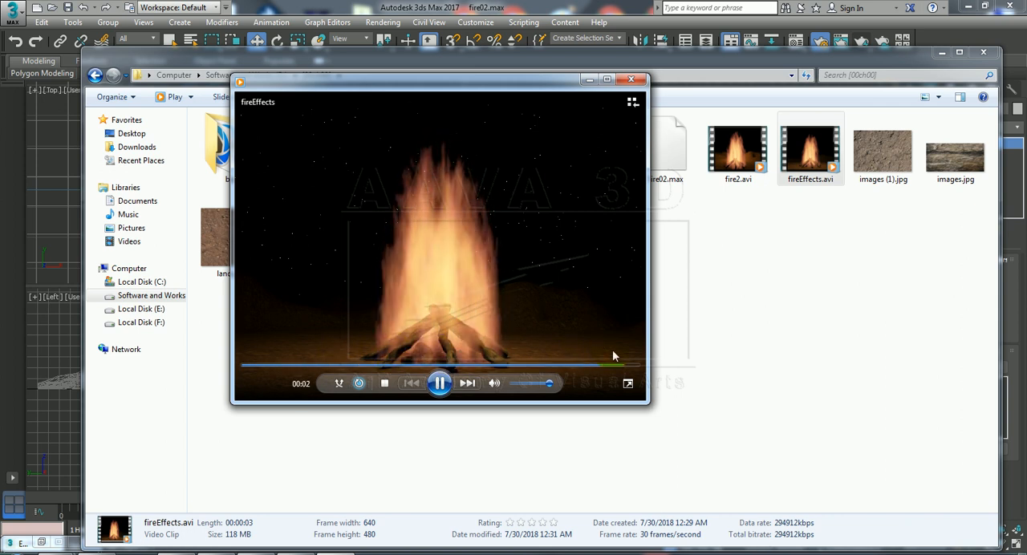
click(442, 231)
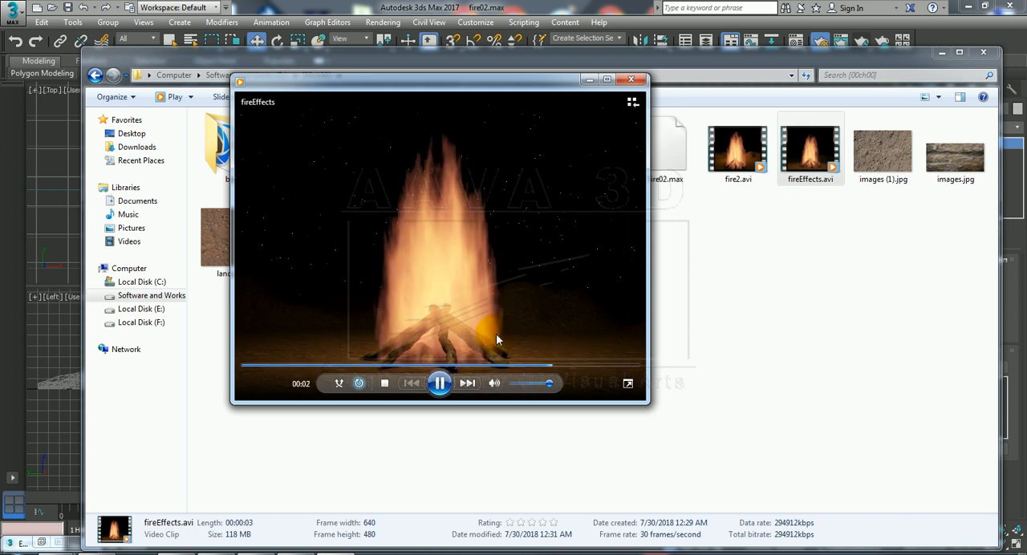
click(631, 78)
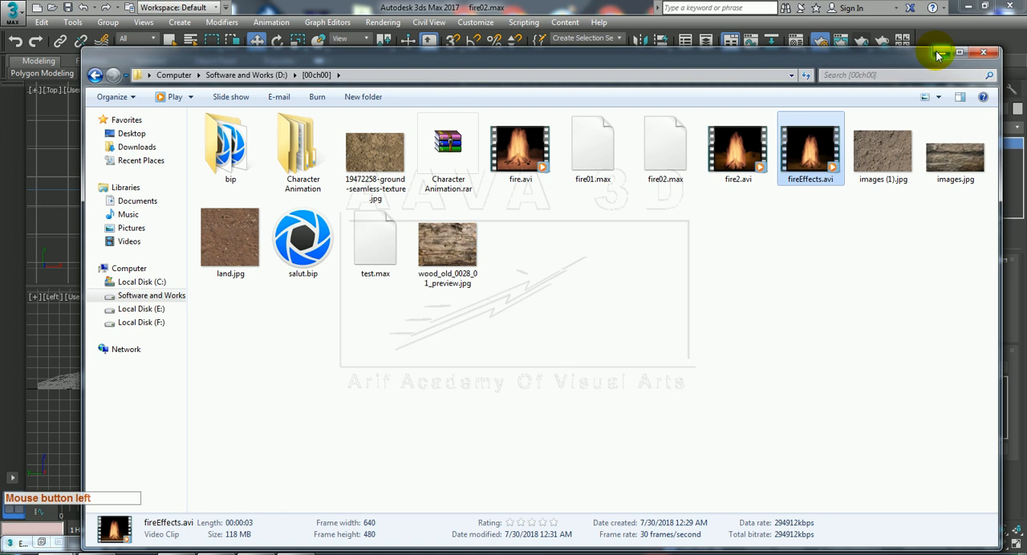
click(942, 54)
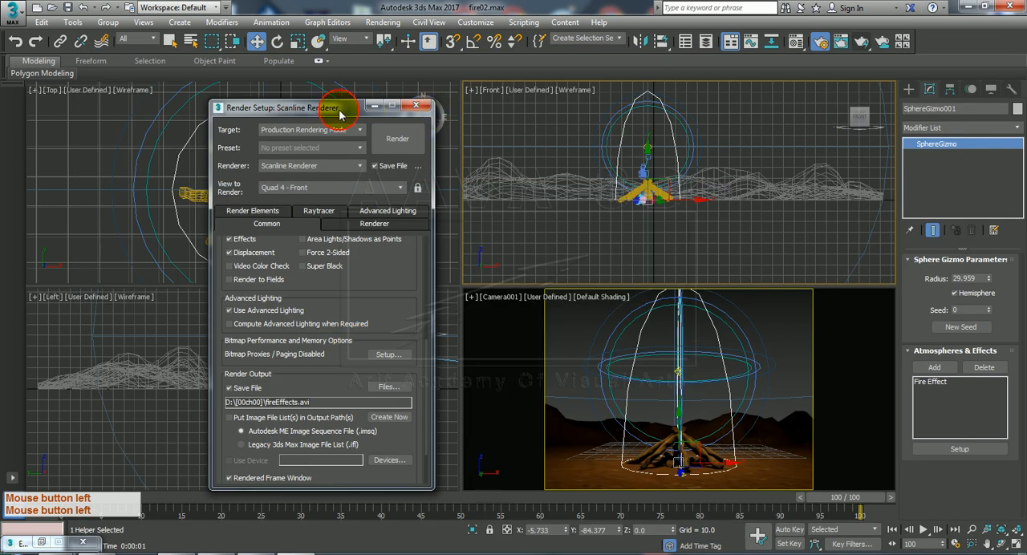
Select the omni light in the Camera001 view, open it in the Curve Editor, and expand its Object (Omni Light) tracks.
drag(339, 114, 248, 123)
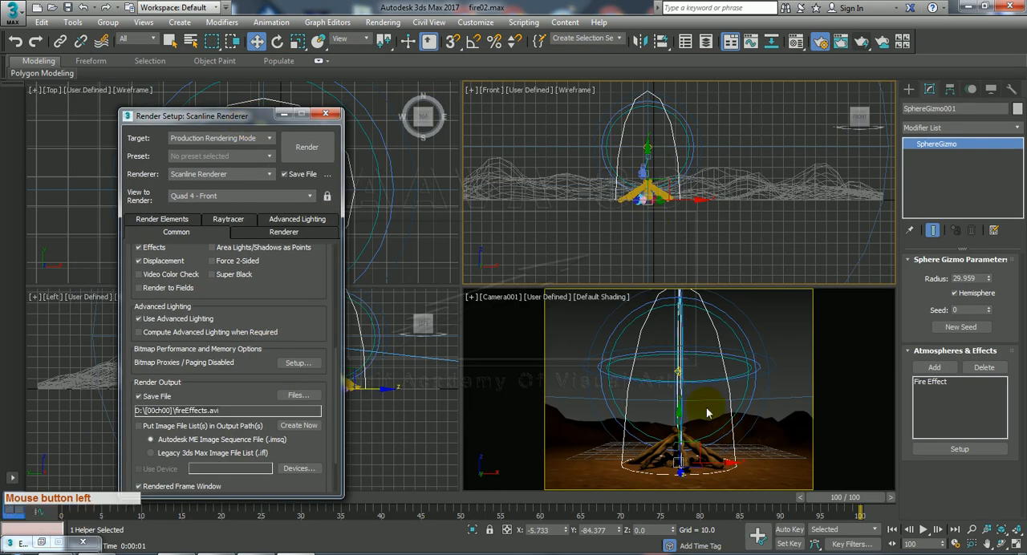
click(762, 322)
click(678, 371)
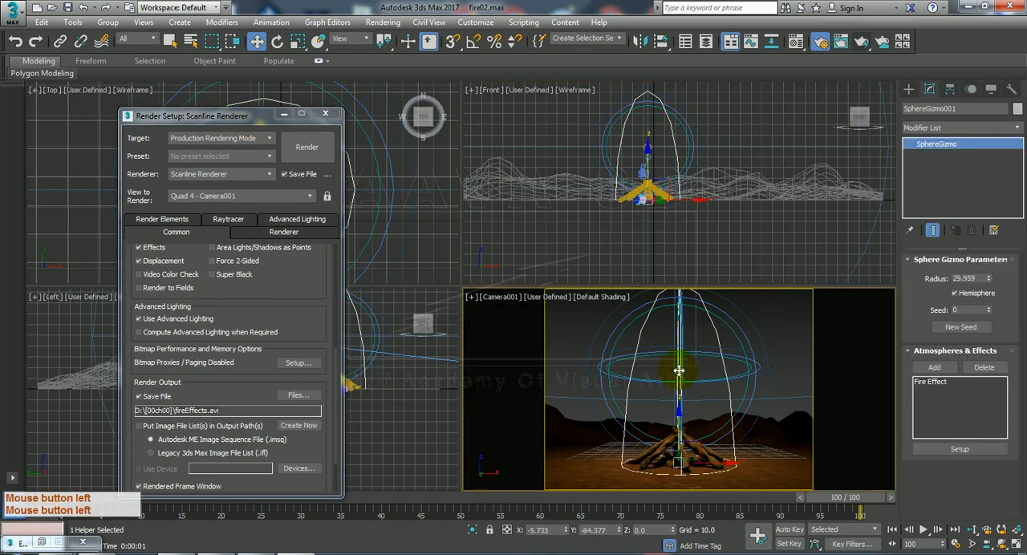
click(678, 371)
right_click(679, 371)
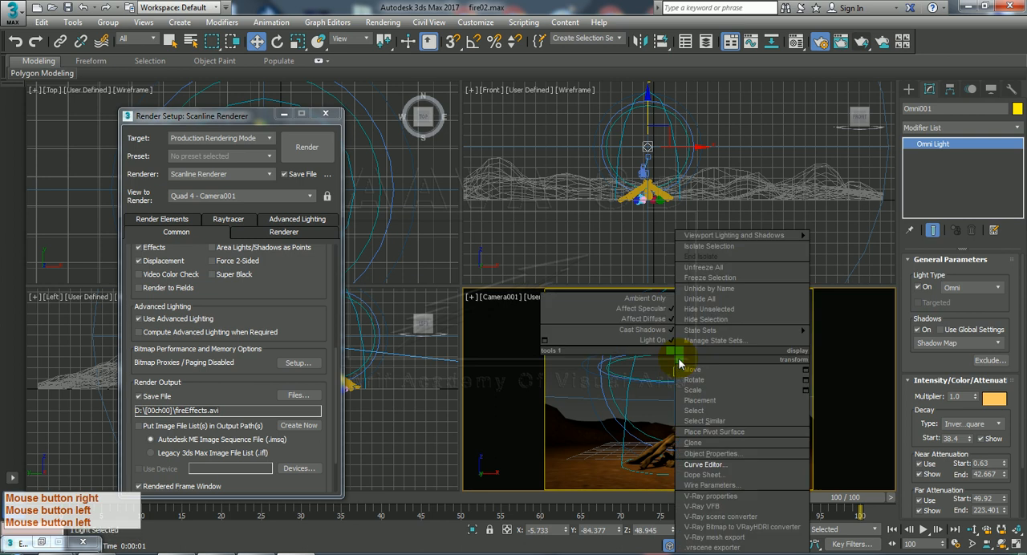
click(740, 471)
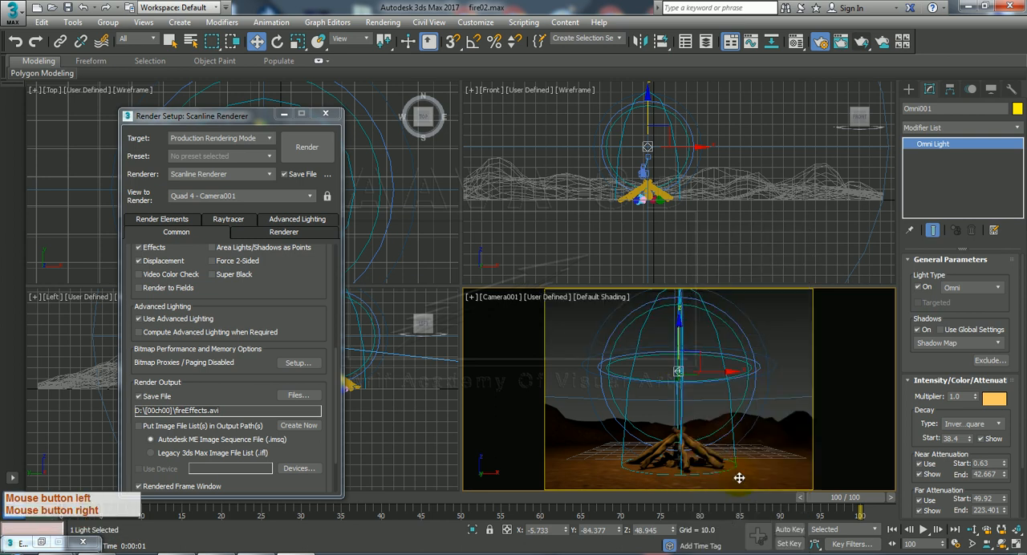
drag(187, 323, 212, 146)
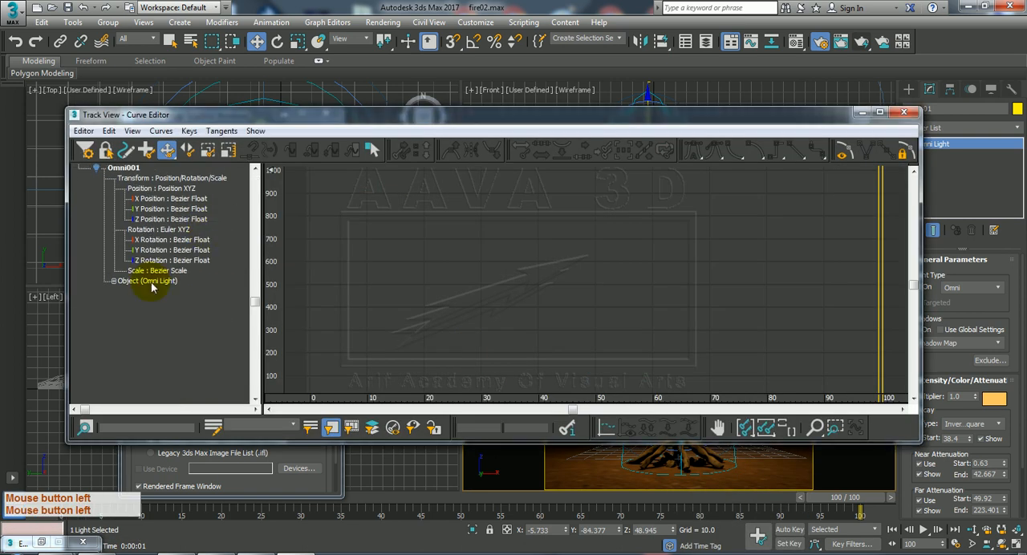
click(113, 282)
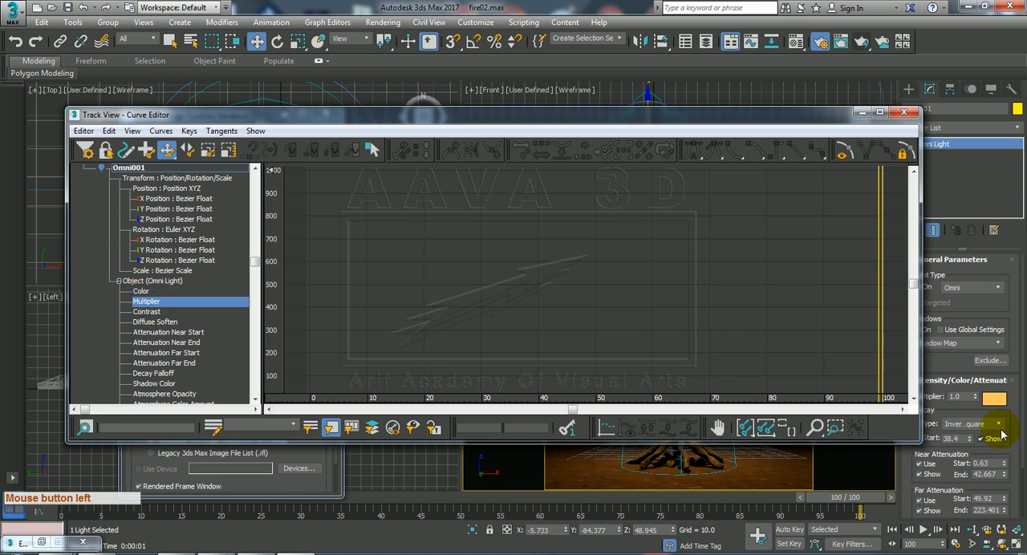
Assign a Noise Float controller to the omni light's Multiplier track and move the Curve Editor clear of the Camera001 view.
right_click(151, 308)
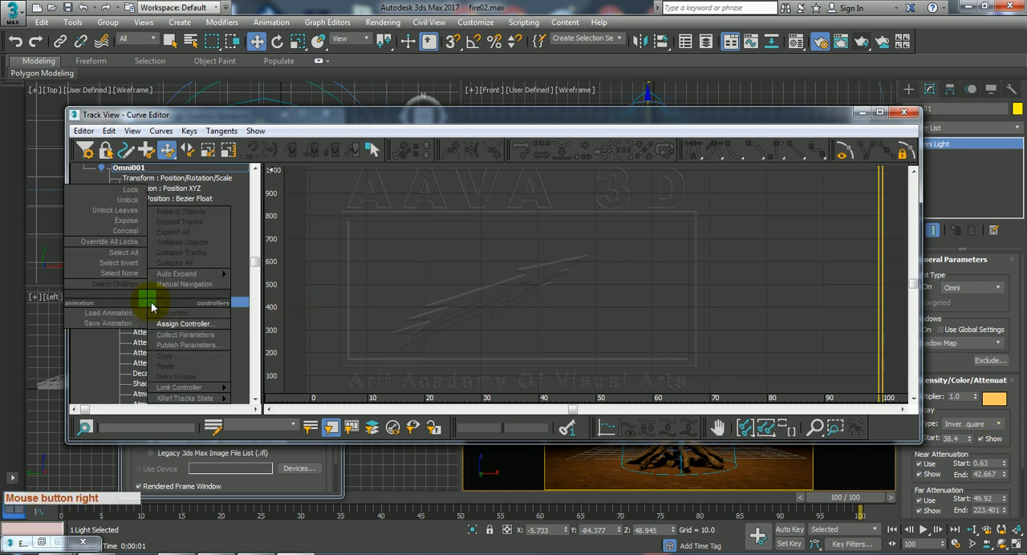
click(181, 323)
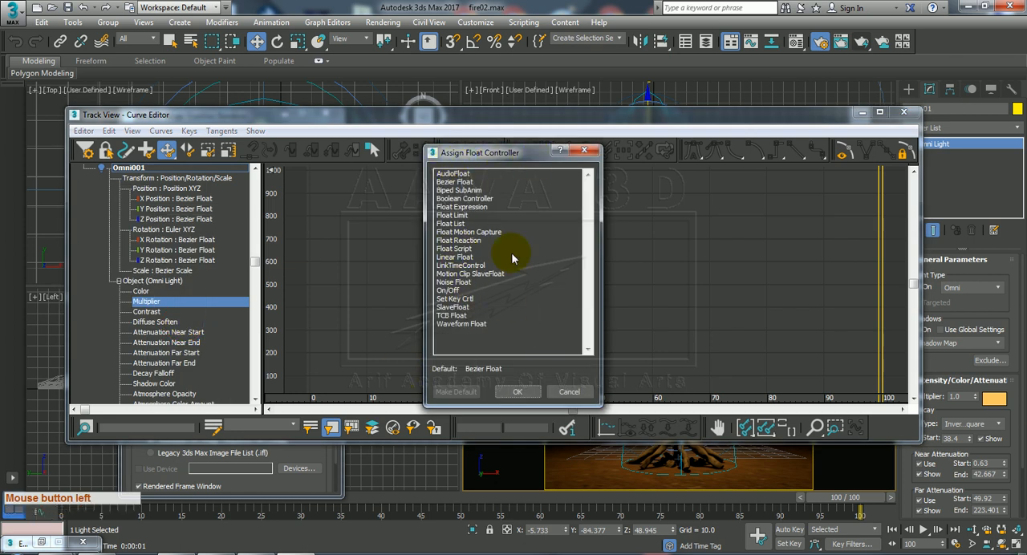
double_click(454, 282)
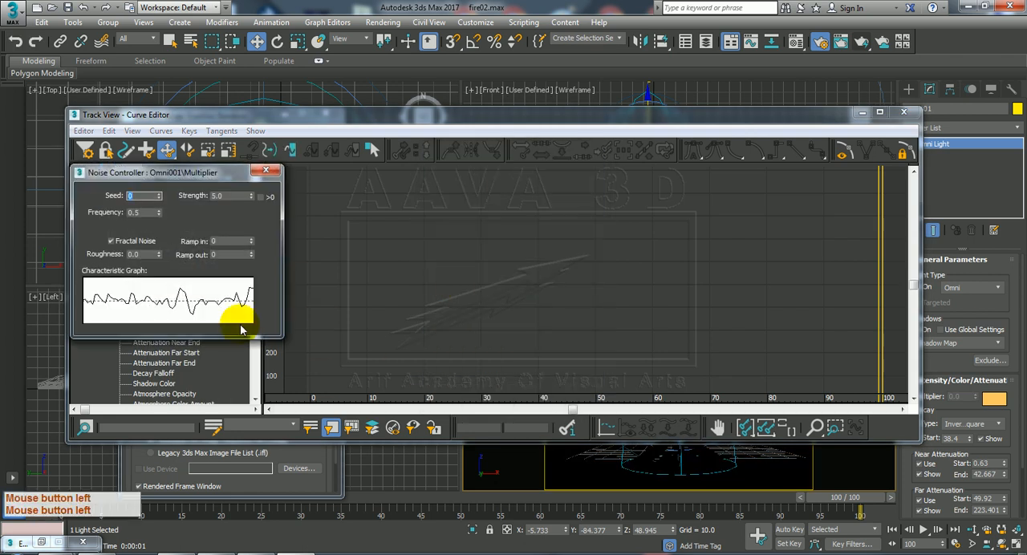
drag(595, 122, 239, 430)
click(583, 352)
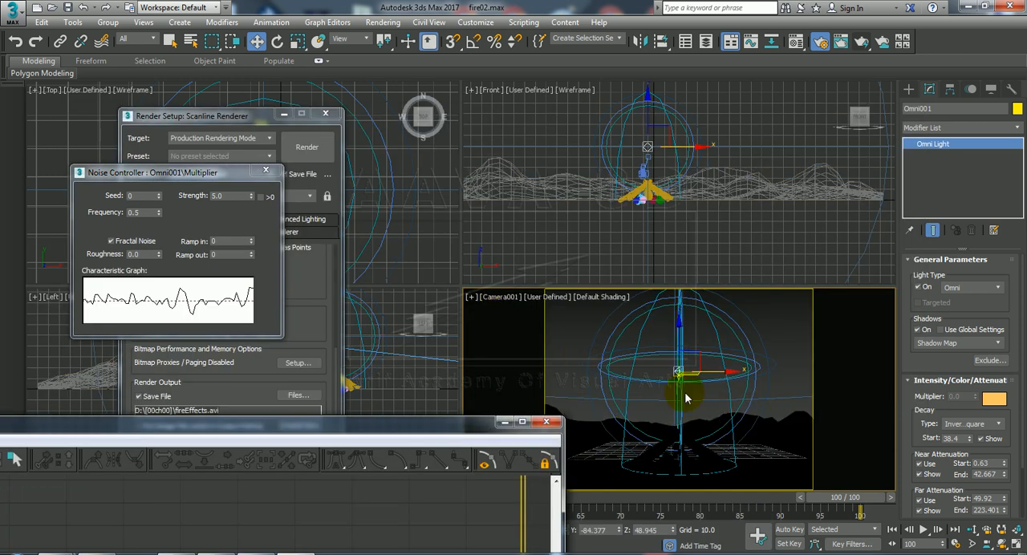
Play the animation and scrub between frames 81 and 90 to examine how the noise varies the omni light's brightness.
click(921, 530)
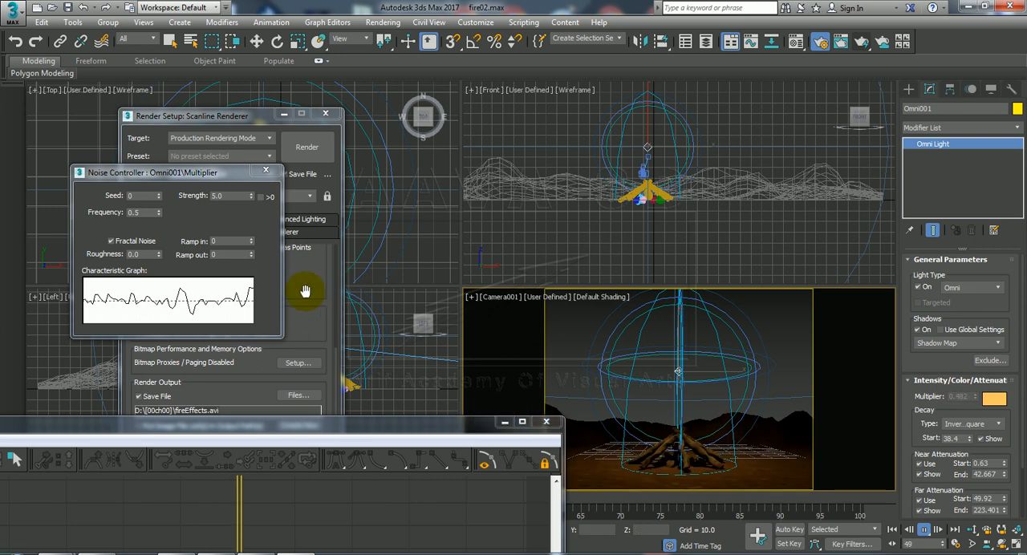
mouse_move(201, 171)
mouse_down()
mouse_move(257, 114)
mouse_move(112, 141)
mouse_move(203, 154)
mouse_up()
click(925, 530)
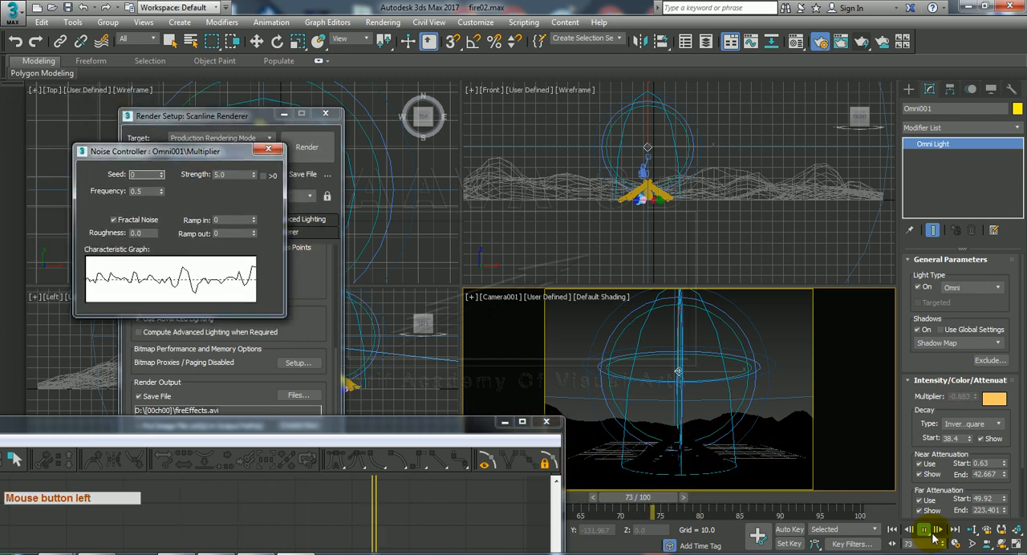
click(927, 531)
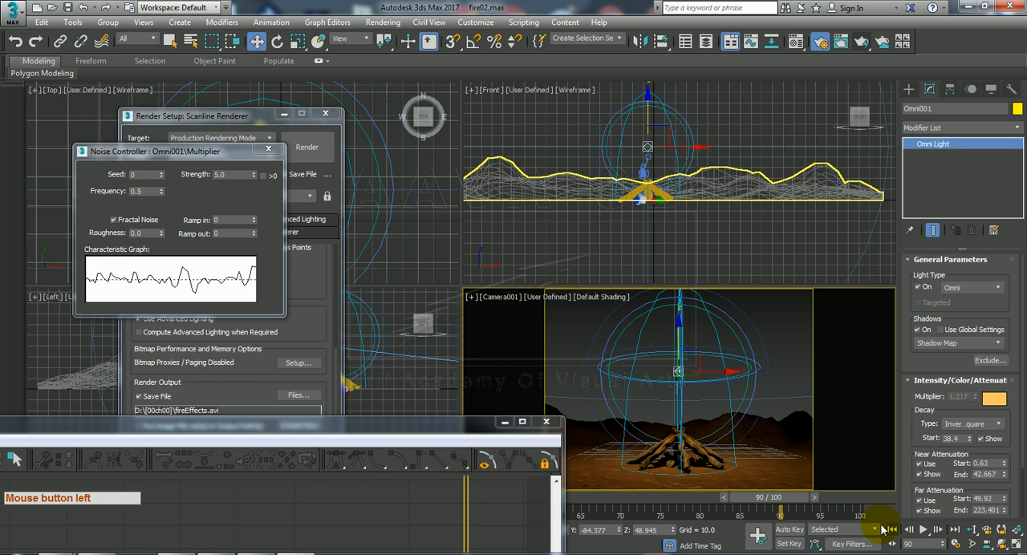
drag(792, 503, 721, 496)
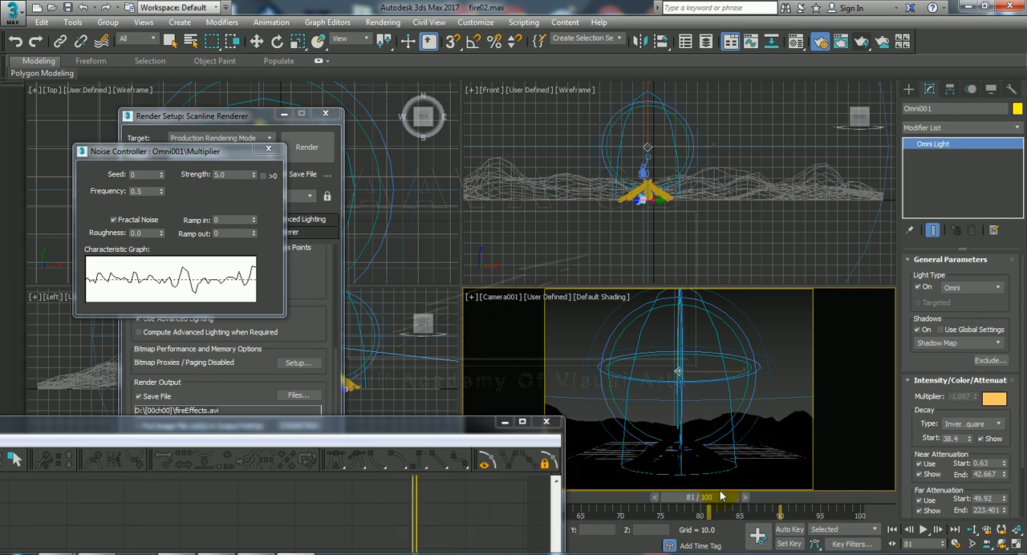
drag(721, 497, 747, 497)
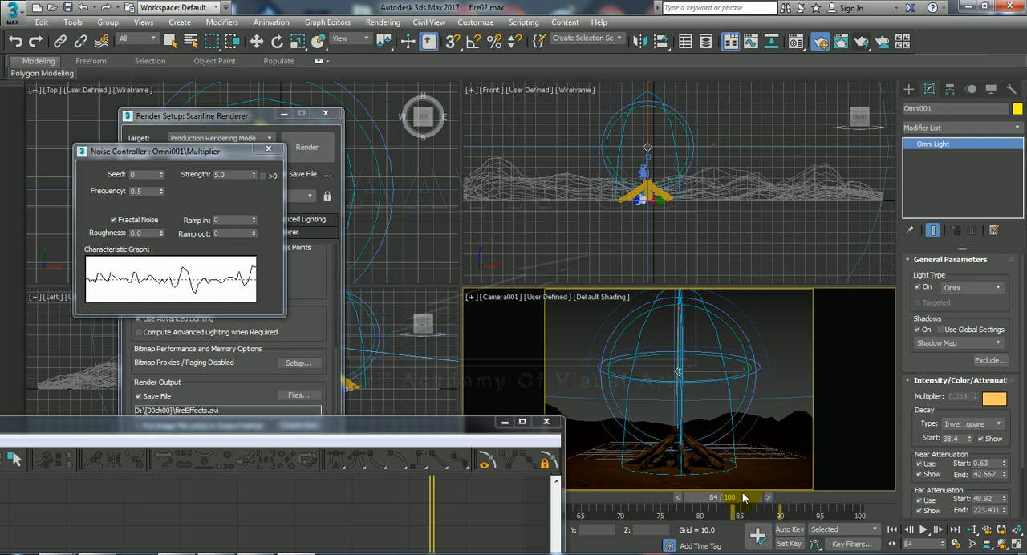
key(w)
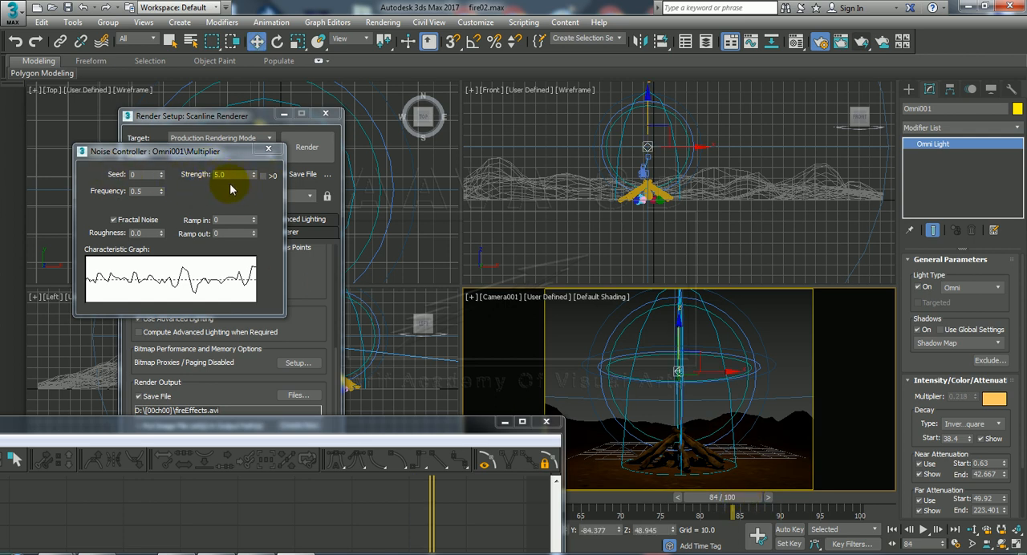
Restrict the Multiplier noise strength to values above 0, set its frequency to 0.205 during playback, and close the controller and Curve Editor.
click(264, 176)
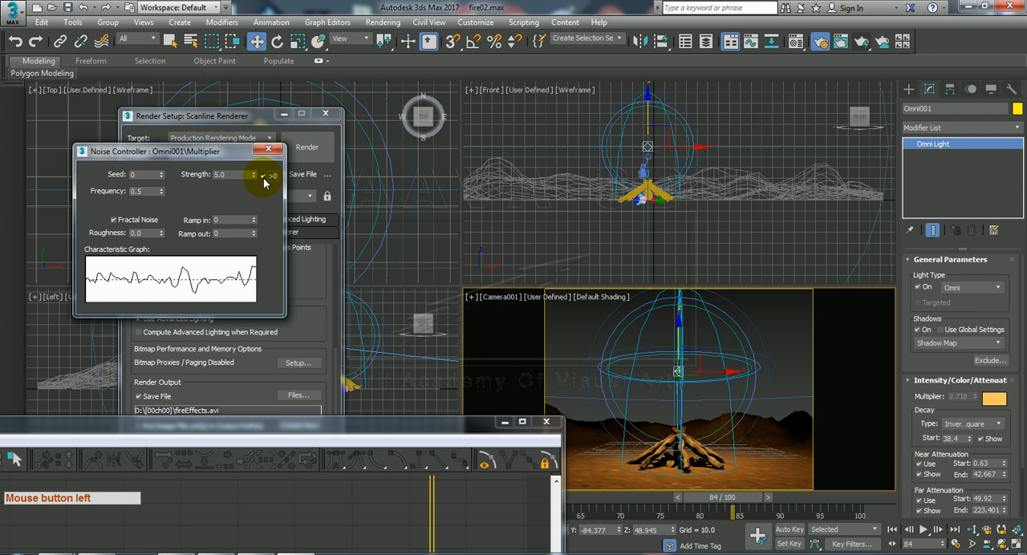
click(923, 531)
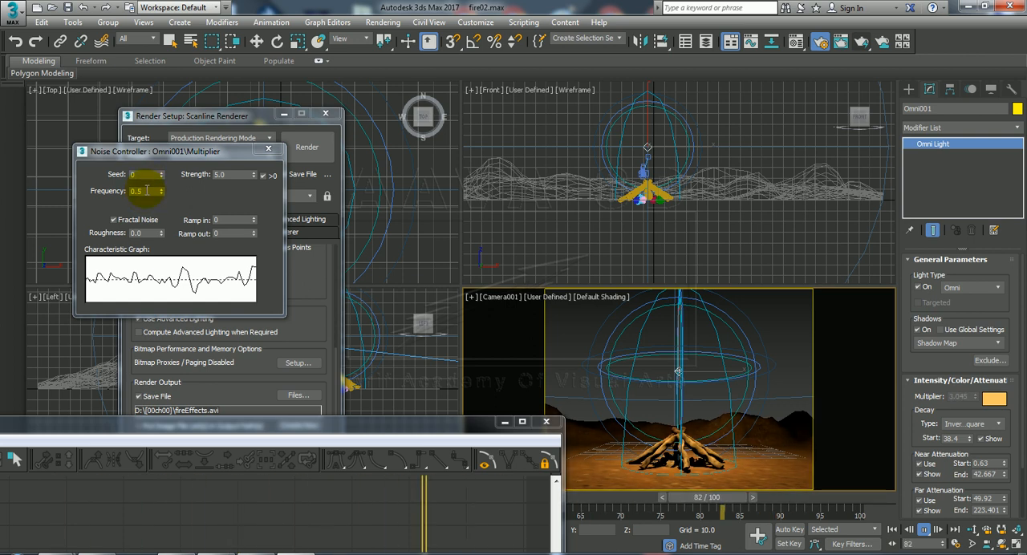
drag(162, 198, 165, 233)
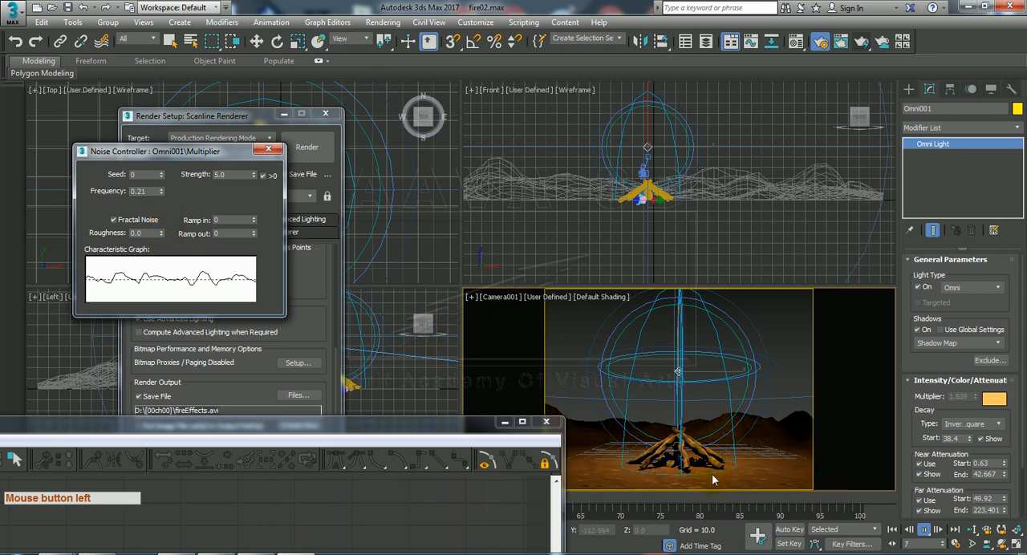
drag(161, 191, 158, 201)
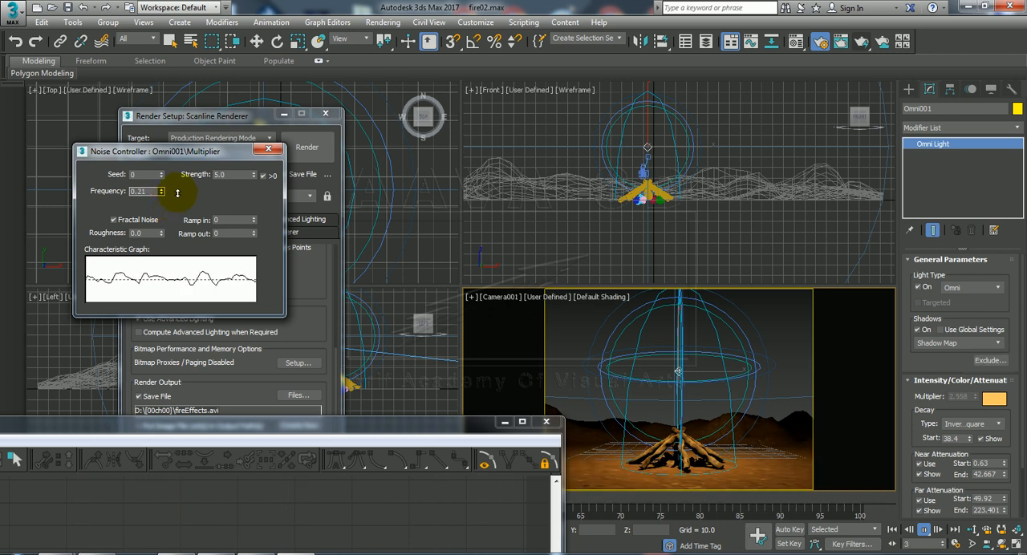
drag(178, 193, 178, 193)
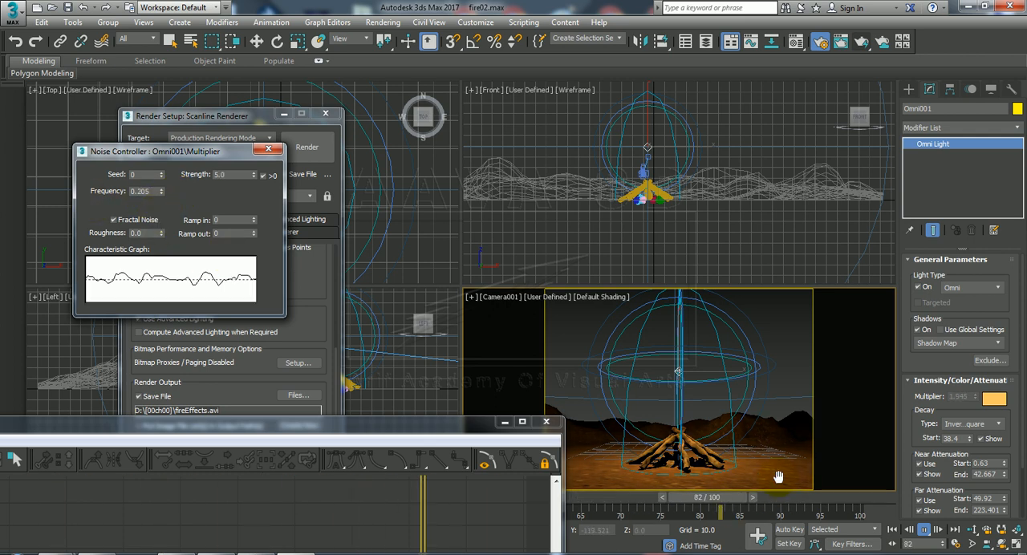
click(925, 530)
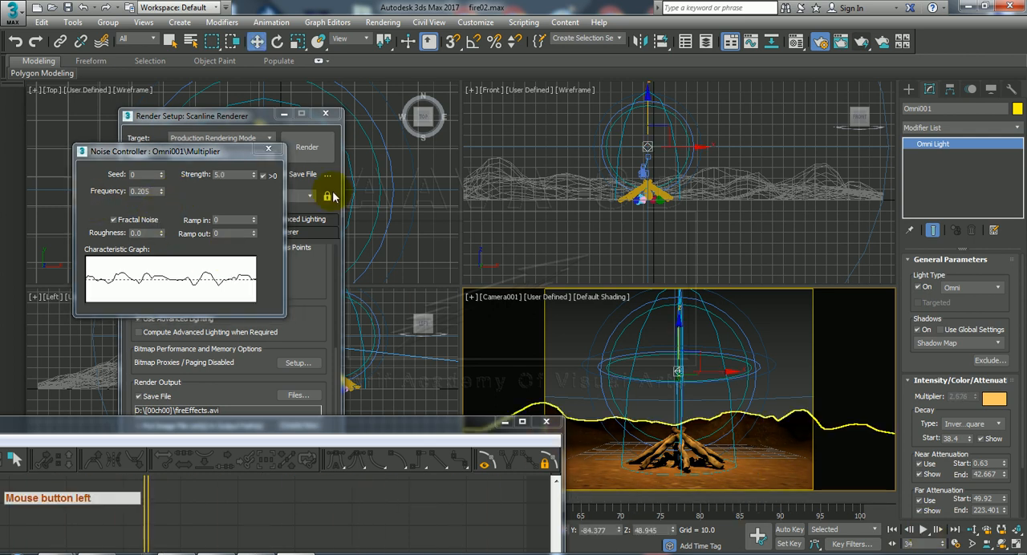
click(268, 149)
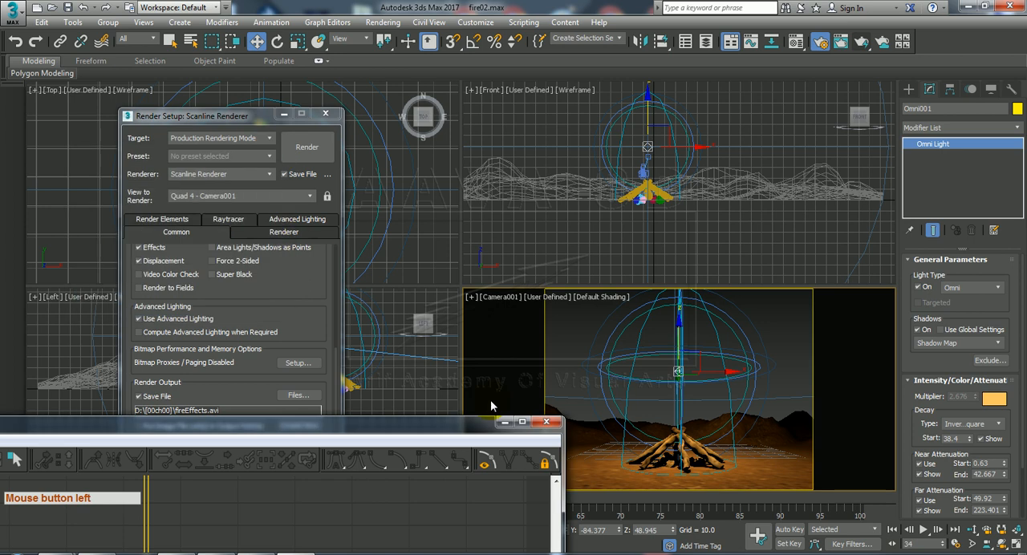
click(551, 424)
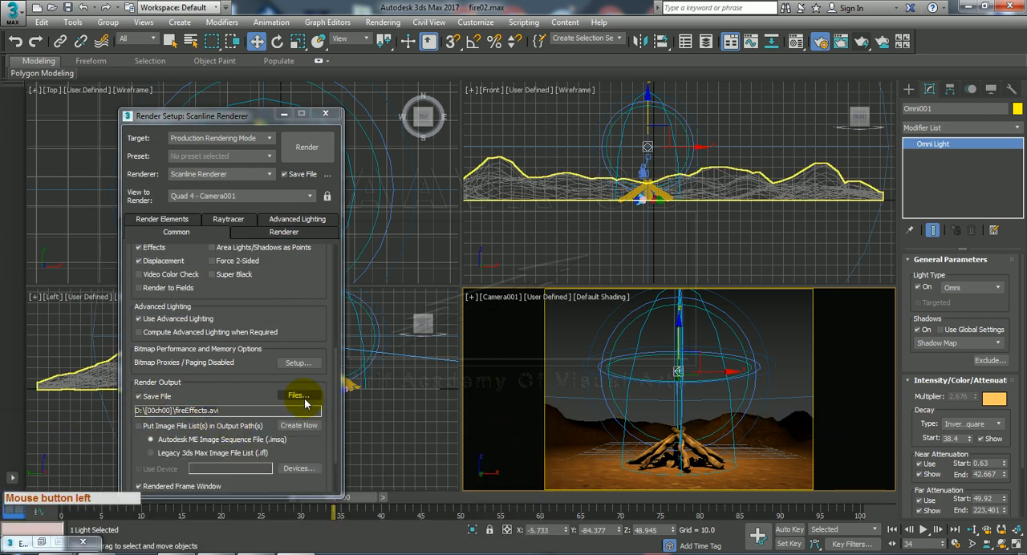
Set the render output to fireEffects2.avi in the [00ch00] folder with the Uncompressed AVI compressor.
click(304, 398)
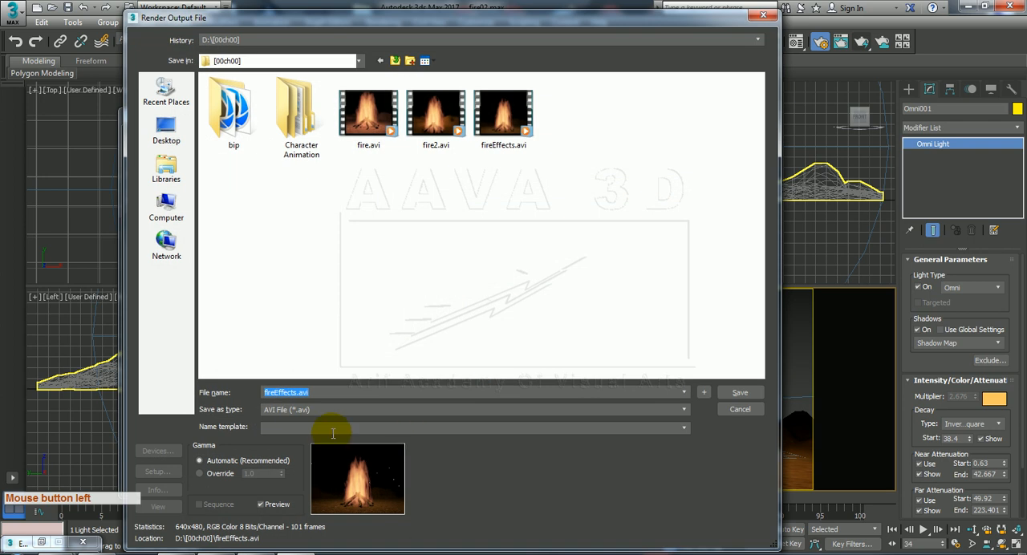
click(296, 394)
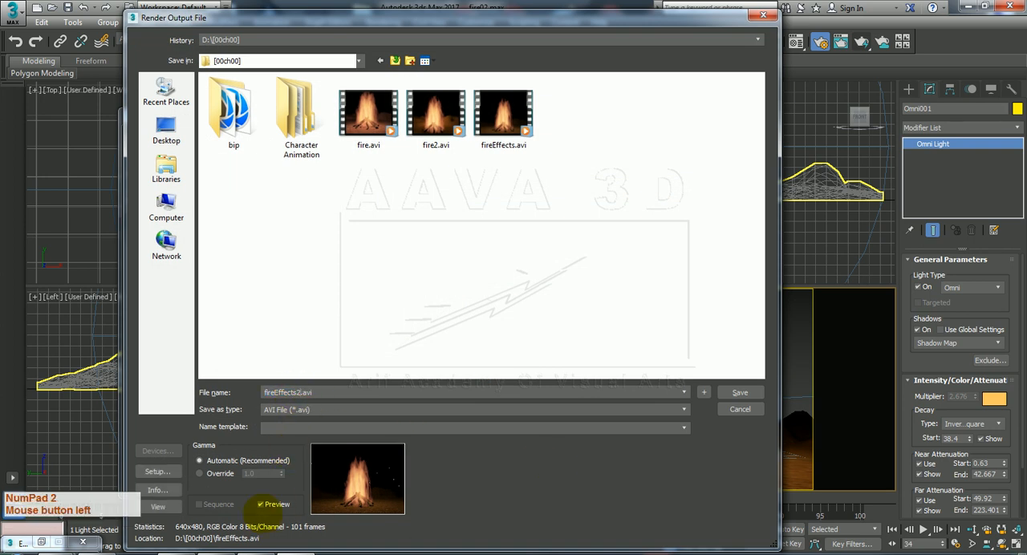
click(158, 472)
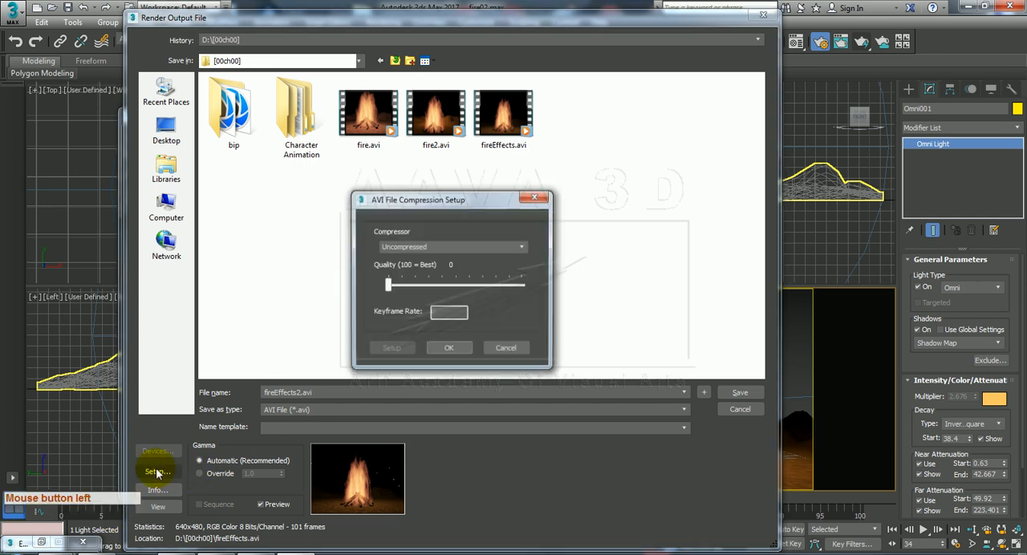
click(449, 350)
click(740, 395)
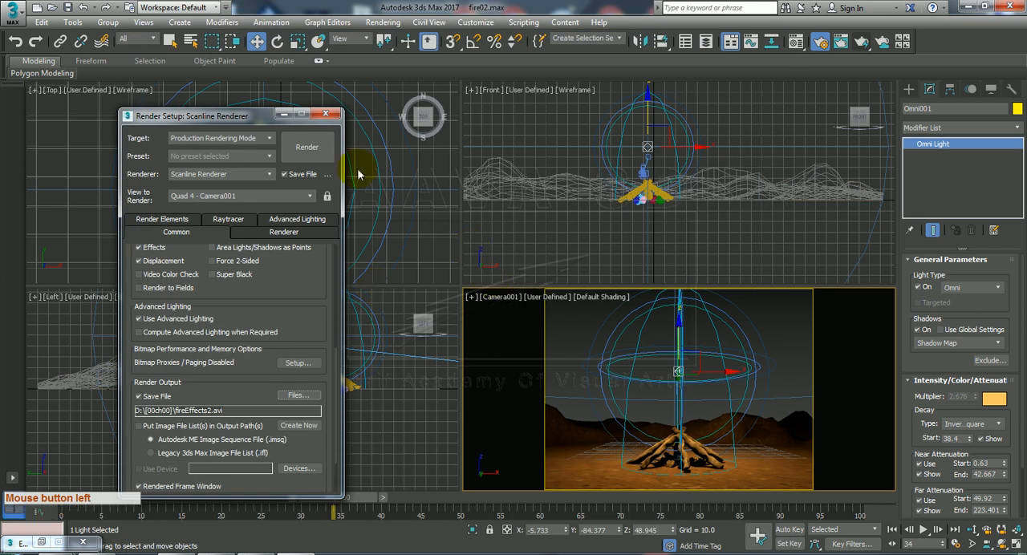
Render the Camera001 animation to fireEffects2.avi.
click(308, 149)
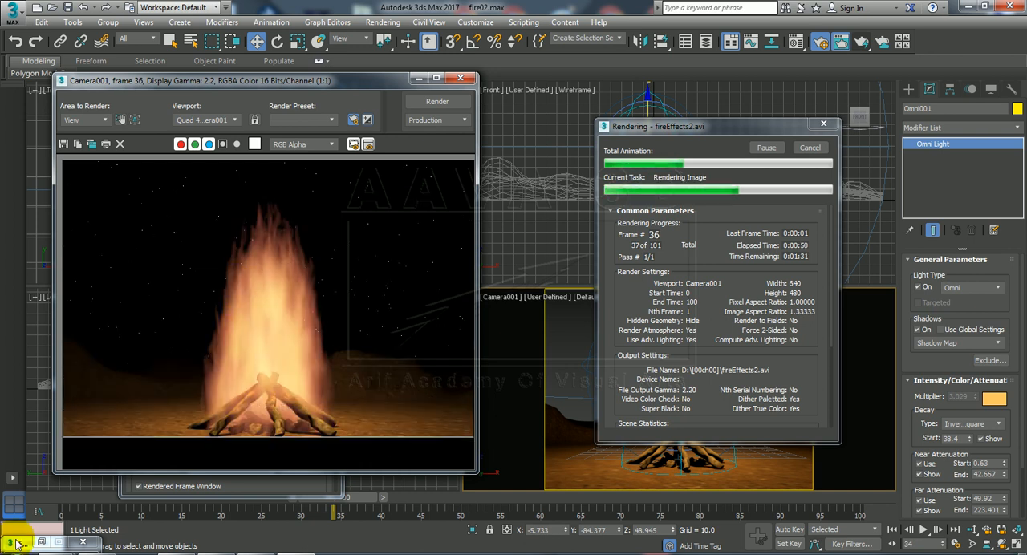
click(43, 543)
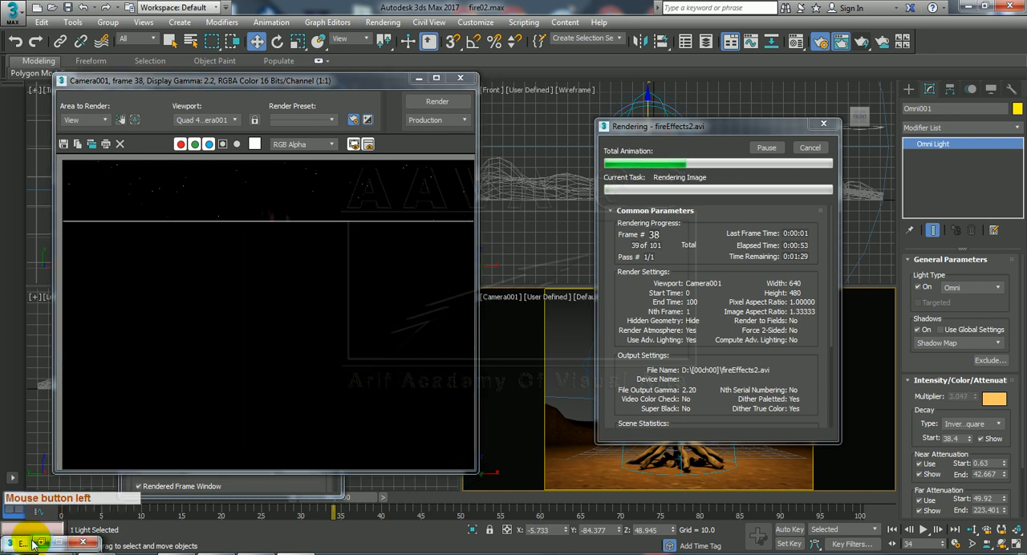
click(264, 252)
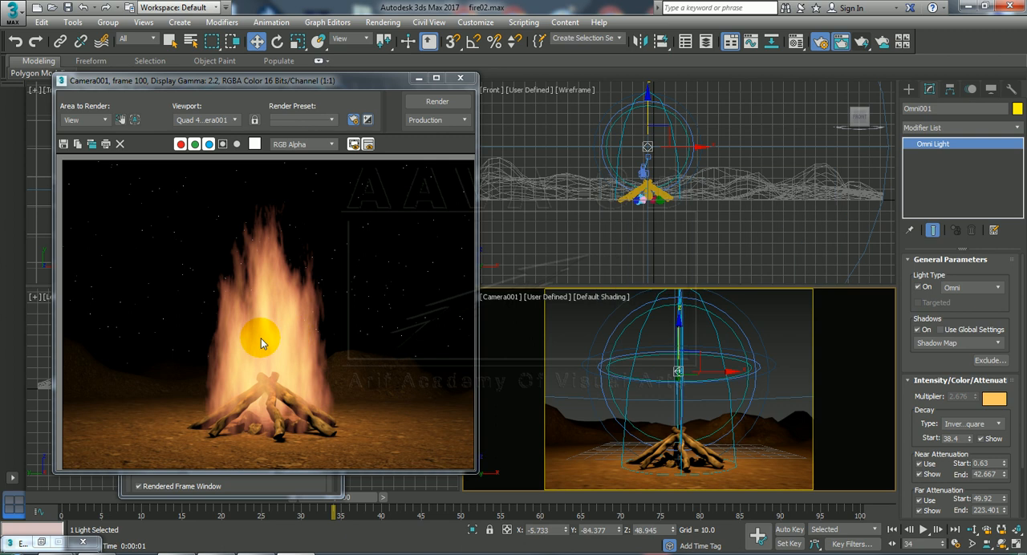
Restore the Environment and Effects window, review the Fire Effect parameters at frame 48, and close it along with the rendered frame.
click(41, 545)
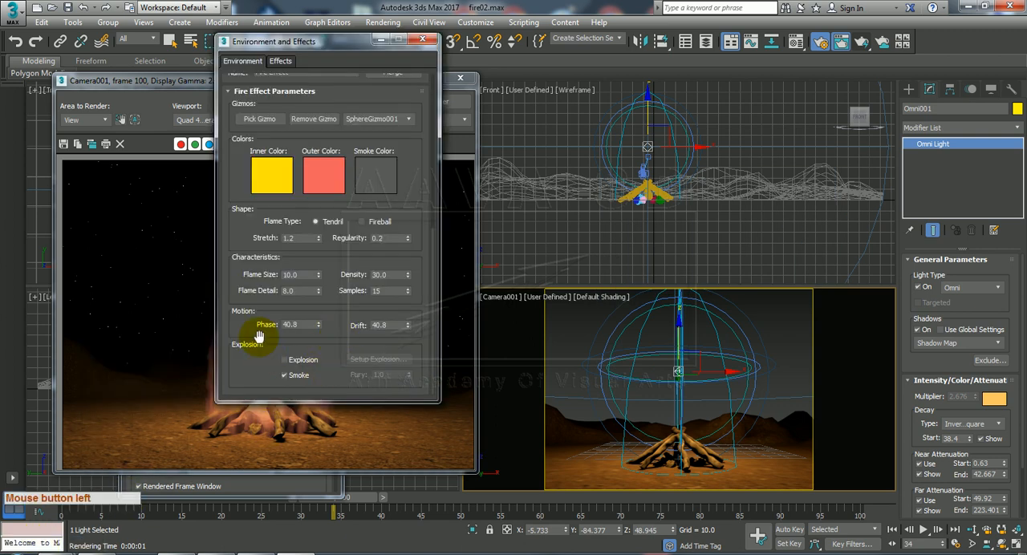
drag(349, 500, 445, 498)
drag(333, 244, 336, 123)
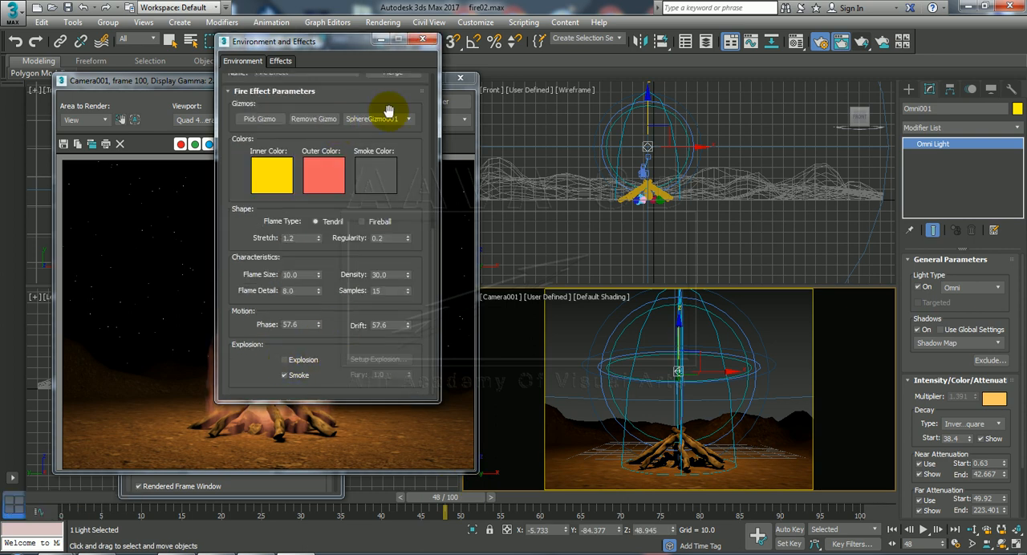
click(427, 43)
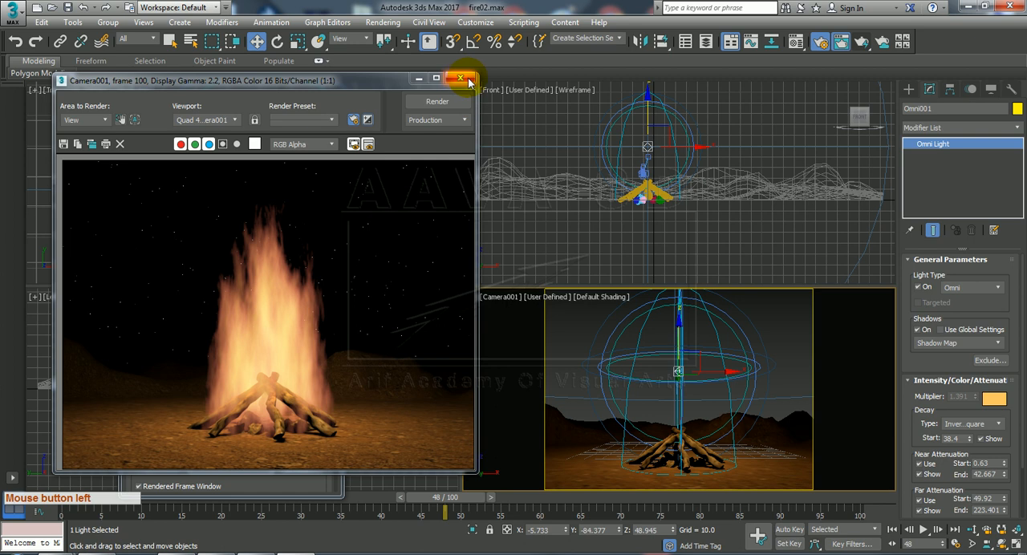
click(462, 78)
Switch to the [00ch00] folder in Windows Explorer and play fireEffects2.avi in an enlarged player window to examine the light flicker.
mouse_move(154, 553)
click(229, 522)
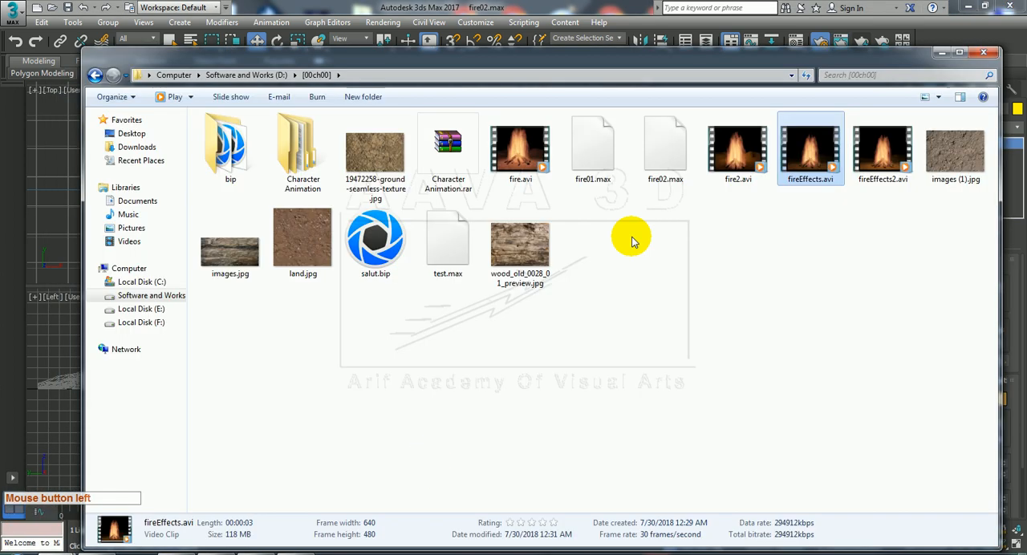
click(881, 232)
double_click(885, 170)
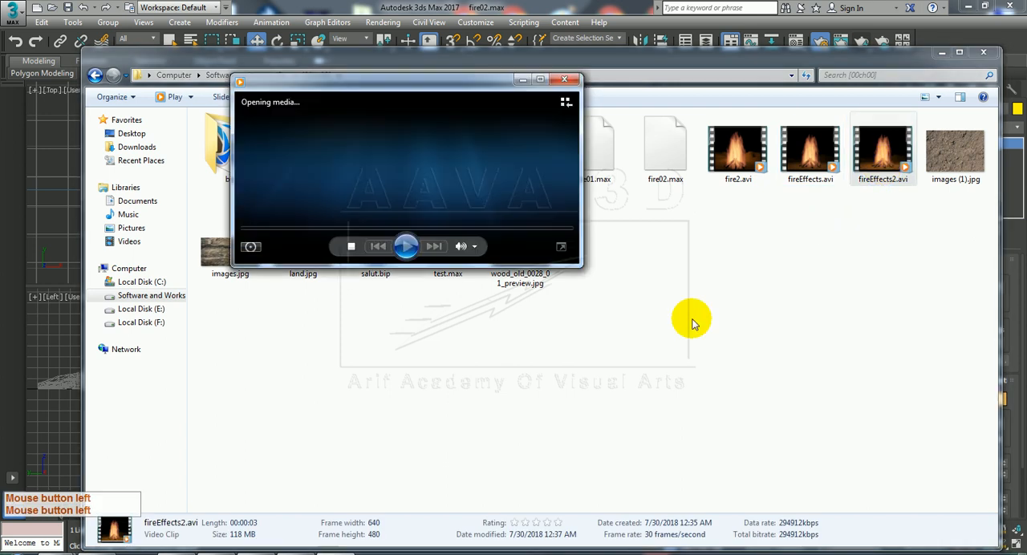
click(607, 78)
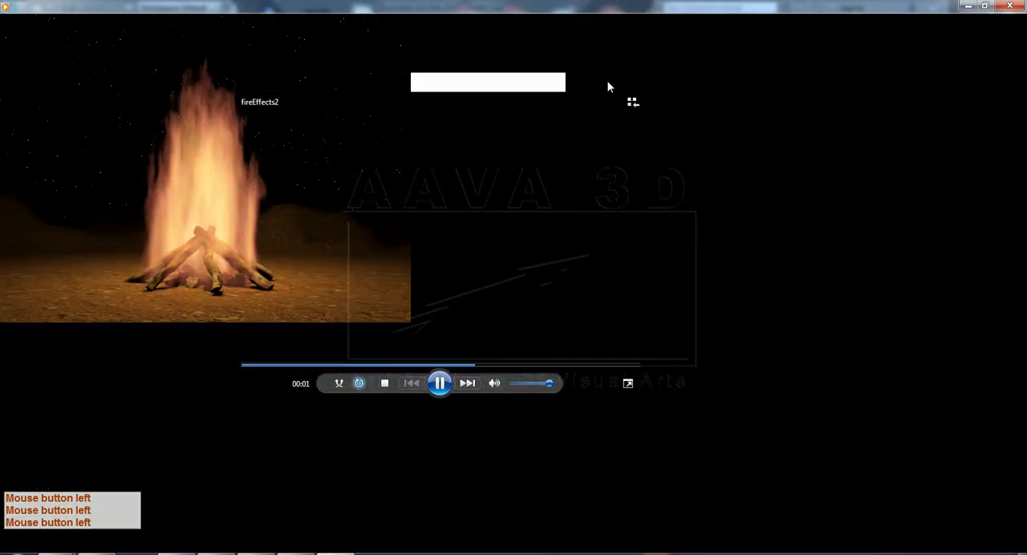
click(985, 6)
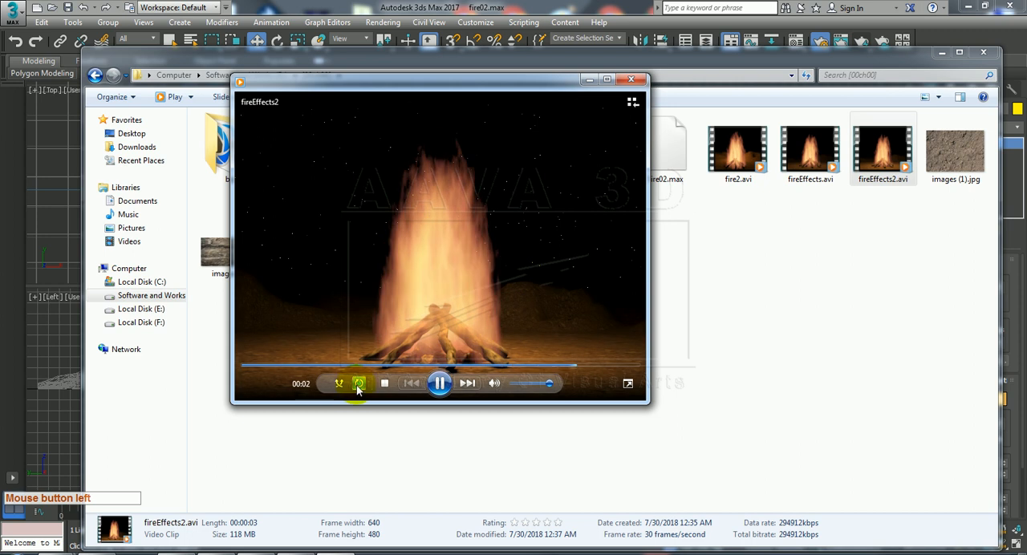
drag(647, 403, 780, 521)
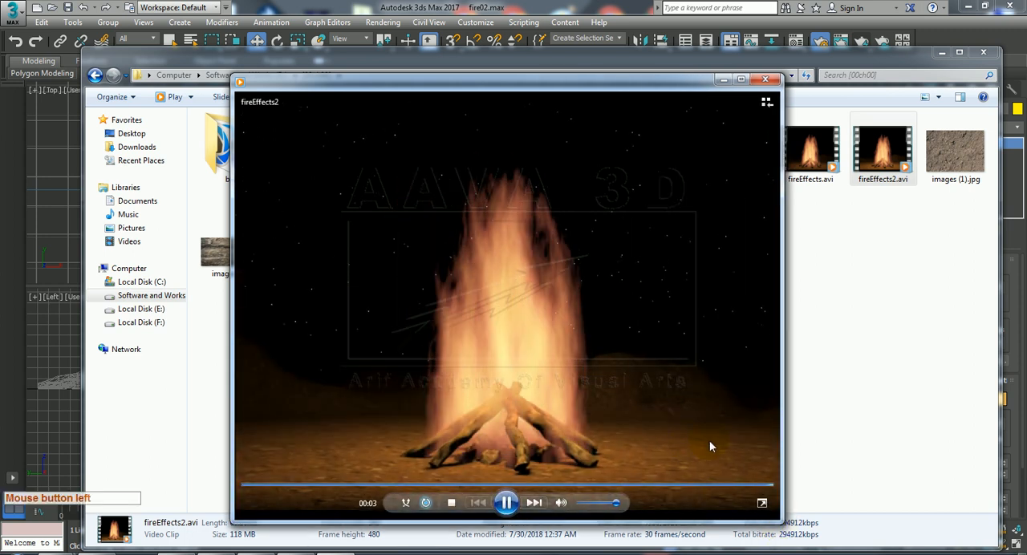